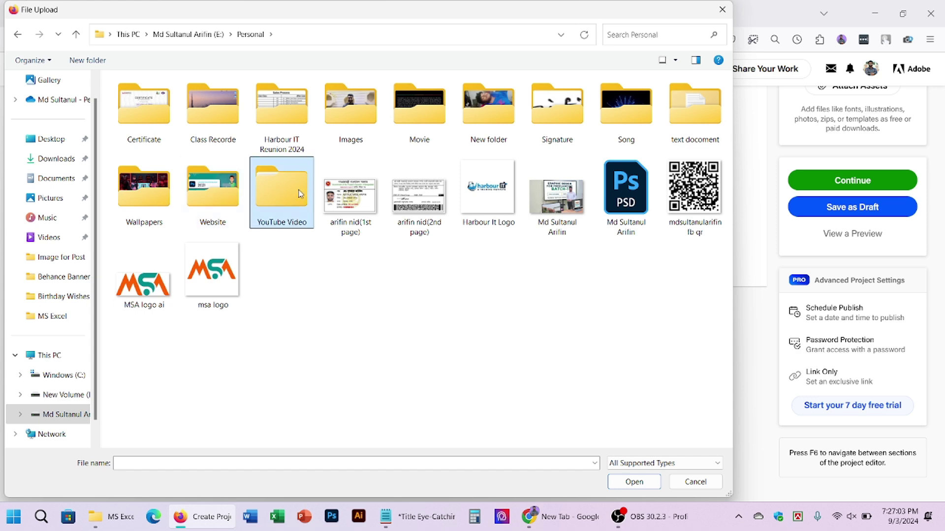
- Upload the image "Behance Cover Image Design YT Thumbnail" from YouTube Video > Behance Banner Design into the project
double_click(299, 193)
double_click(175, 117)
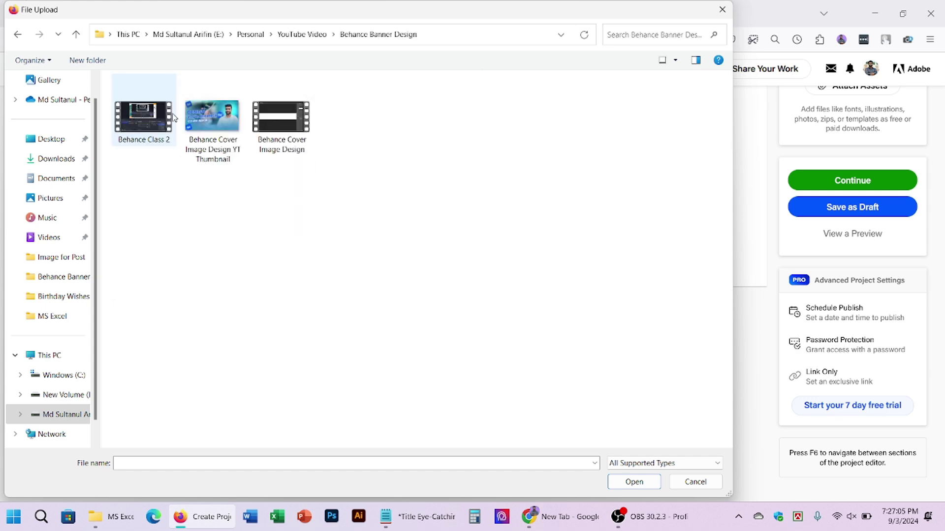
double_click(212, 117)
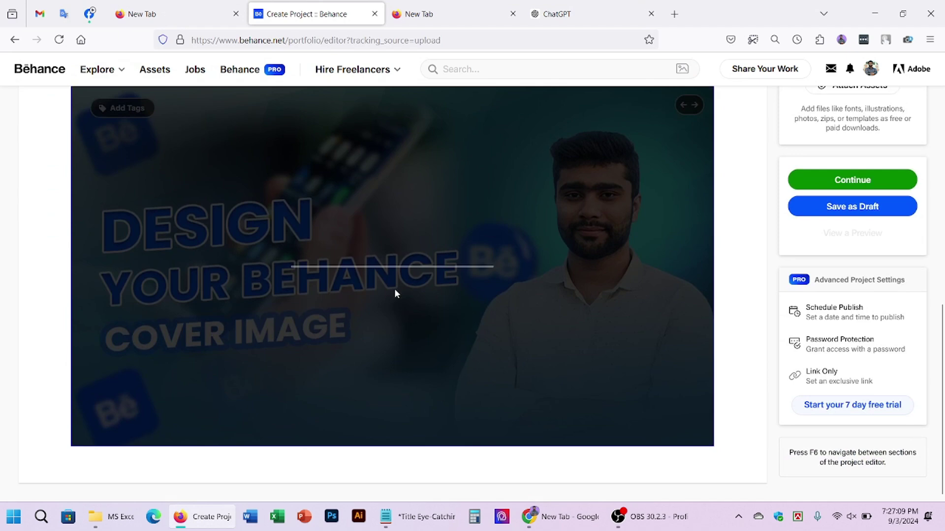
scroll(414, 282, "up", 4)
scroll(418, 286, "down", 4)
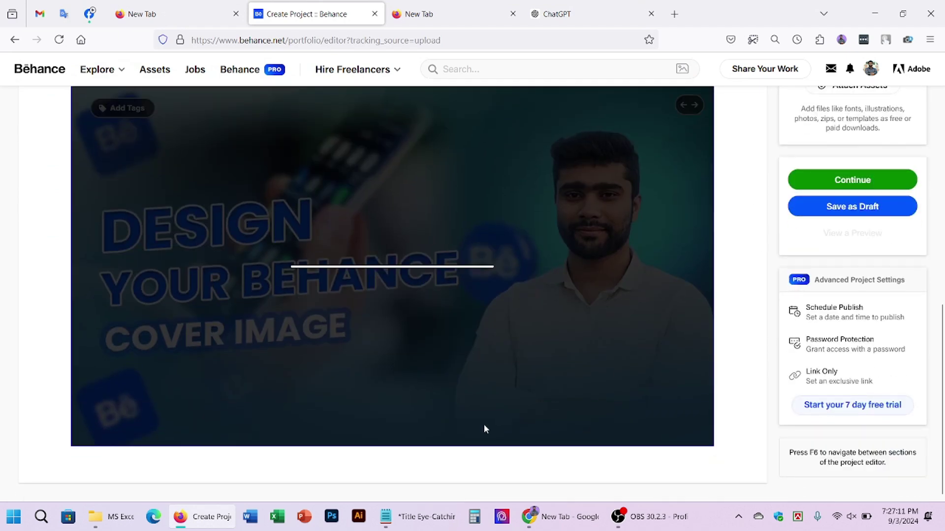
scroll(462, 421, "up", 4)
scroll(443, 415, "down", 4)
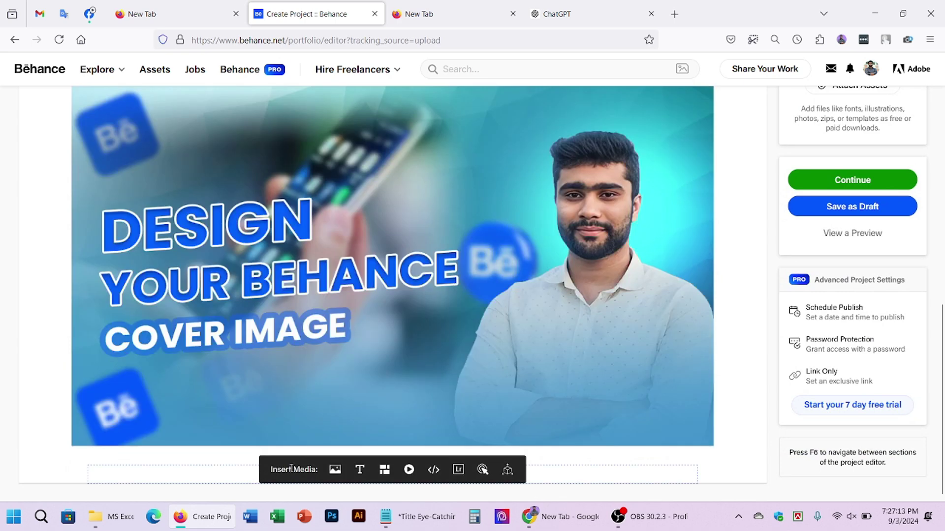
- Start inserting another image below the cover thumbnail and browse to the New Volume (D:) drive
left_click(335, 470)
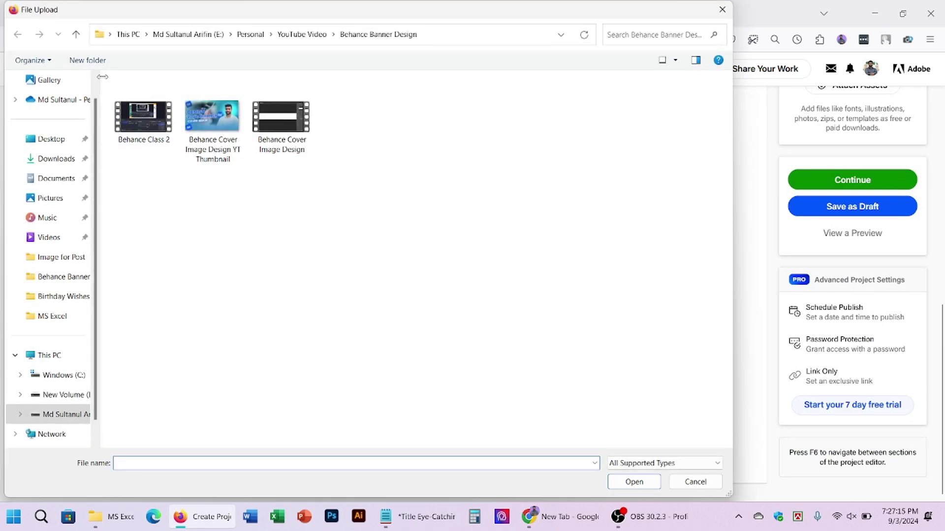
left_click(76, 34)
left_click(76, 33)
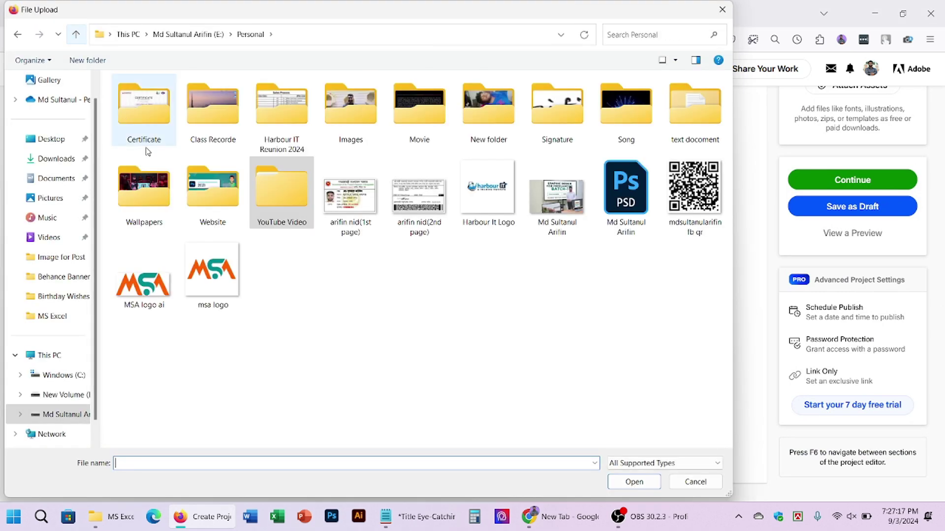
double_click(294, 202)
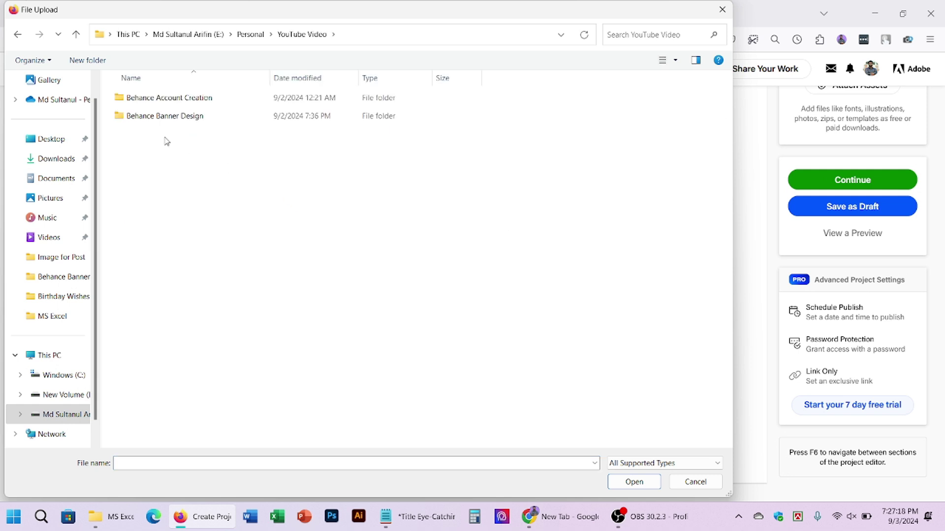
left_click(76, 34)
left_click(76, 34)
left_click(76, 34)
left_click(310, 98)
double_click(310, 98)
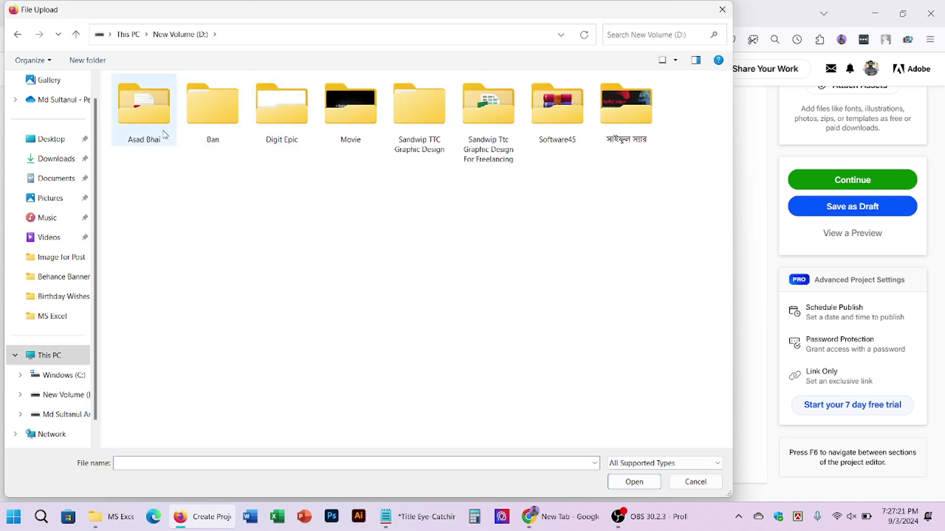
- Upload the Create Gmail Account thumbnail from Digit Epic > Design > YouTube Thumbnail Design > create a new gmail account using your mobile > 2
double_click(275, 106)
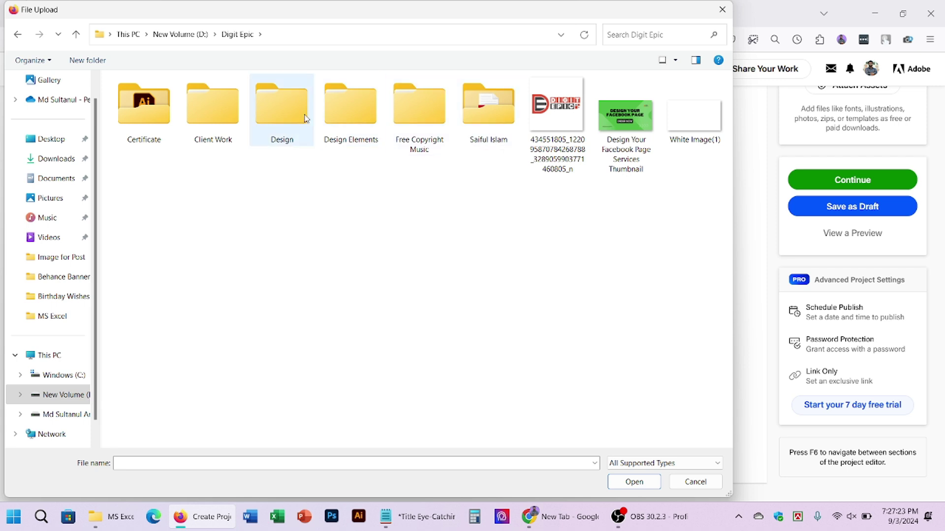
double_click(282, 106)
left_click(185, 156)
double_click(185, 156)
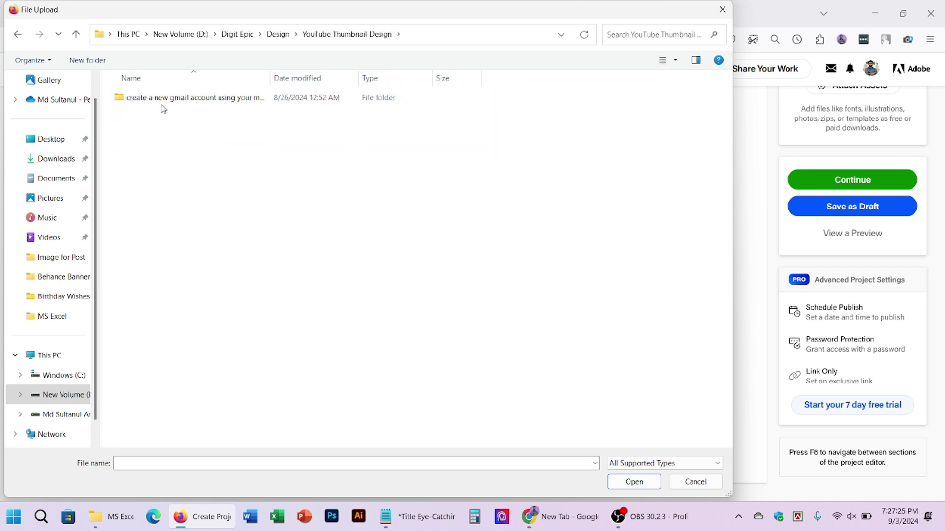
double_click(163, 101)
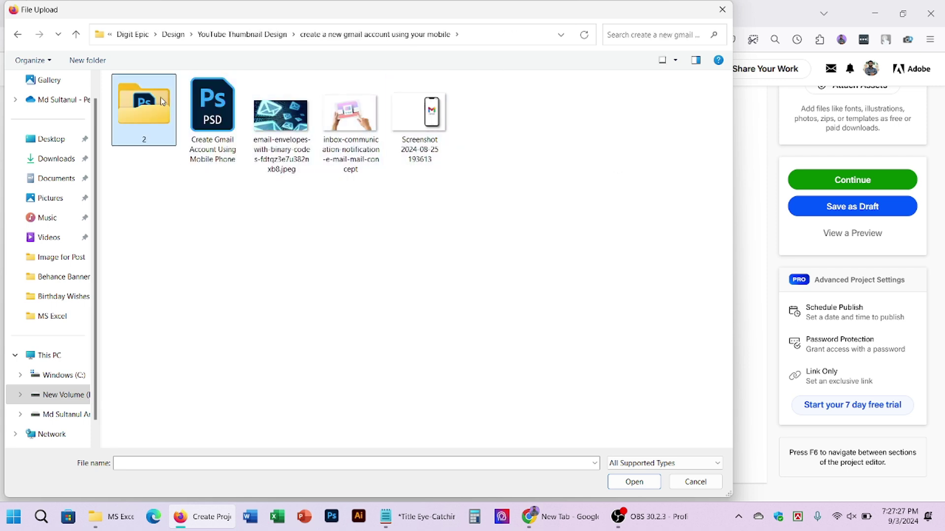
double_click(143, 103)
double_click(152, 123)
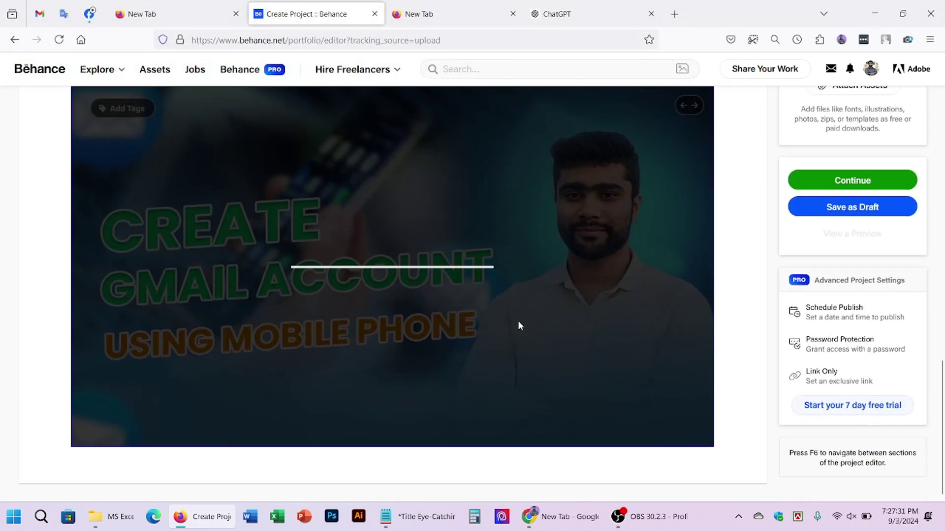
scroll(518, 321, "up", 4)
scroll(517, 320, "up", 6)
scroll(520, 325, "down", 10)
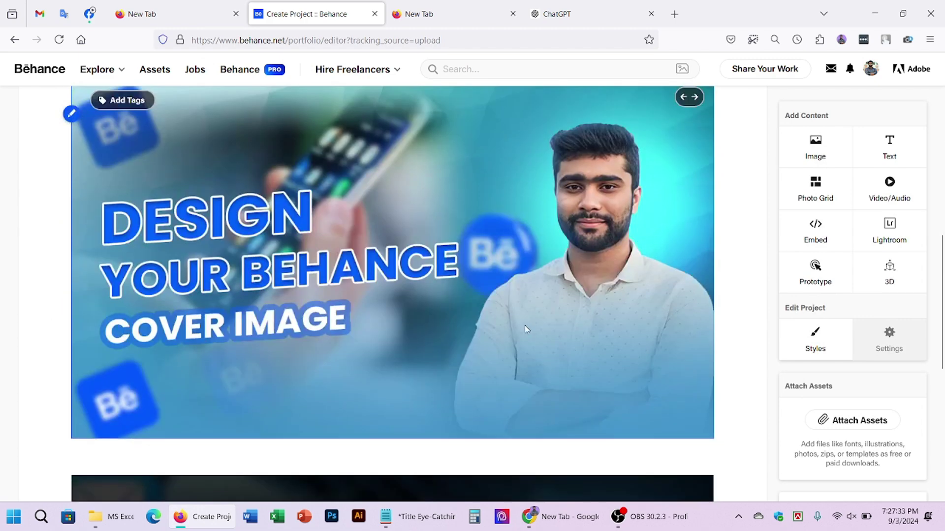
scroll(661, 319, "up", 4)
scroll(662, 320, "down", 4)
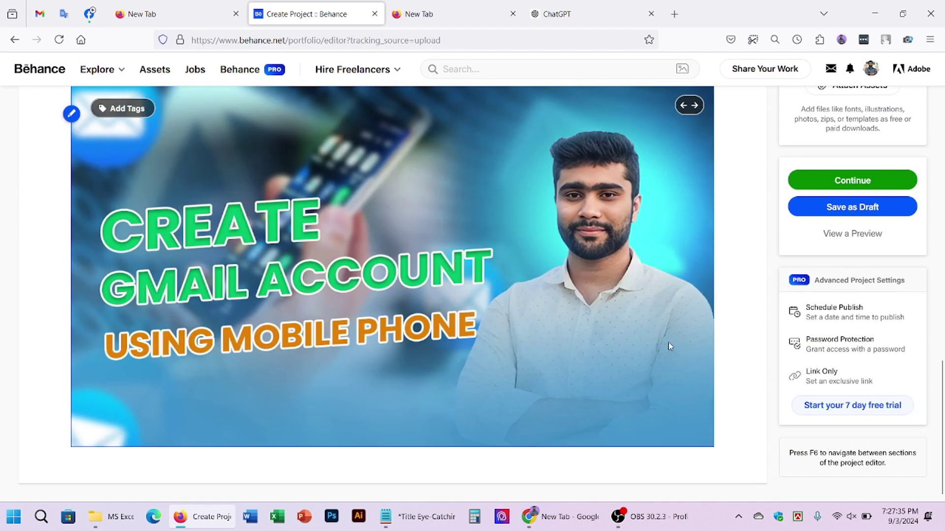
- Load behance.net in the blank browser tab and go to the account's own Behance profile
mouse_move(423, 474)
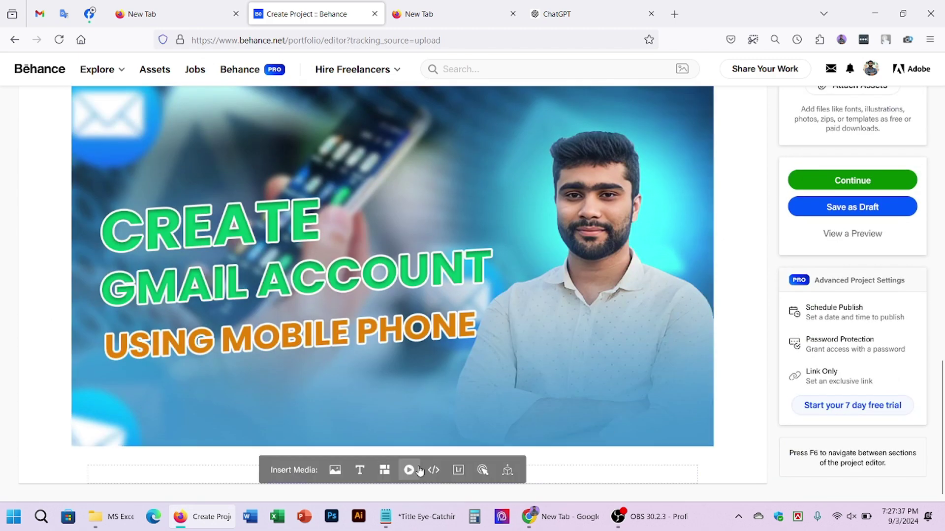
left_click(361, 470)
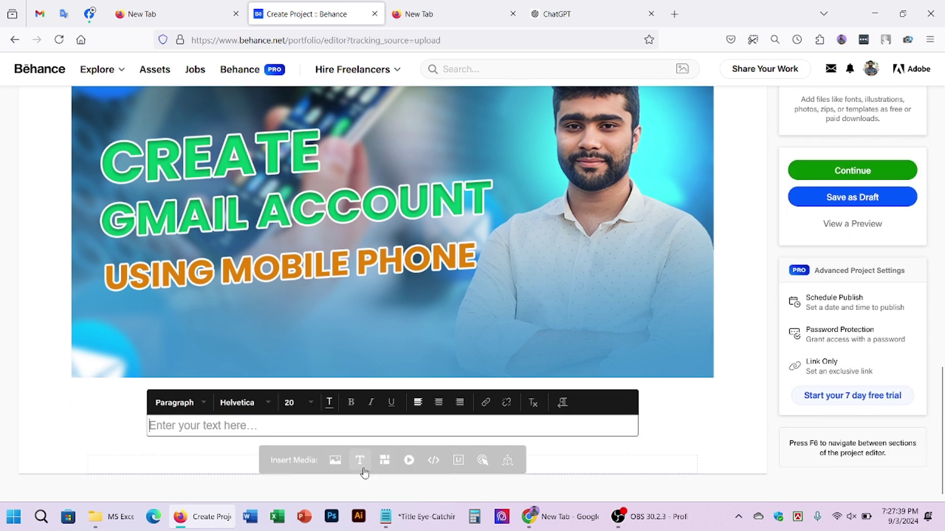
key("ctrl+Tab")
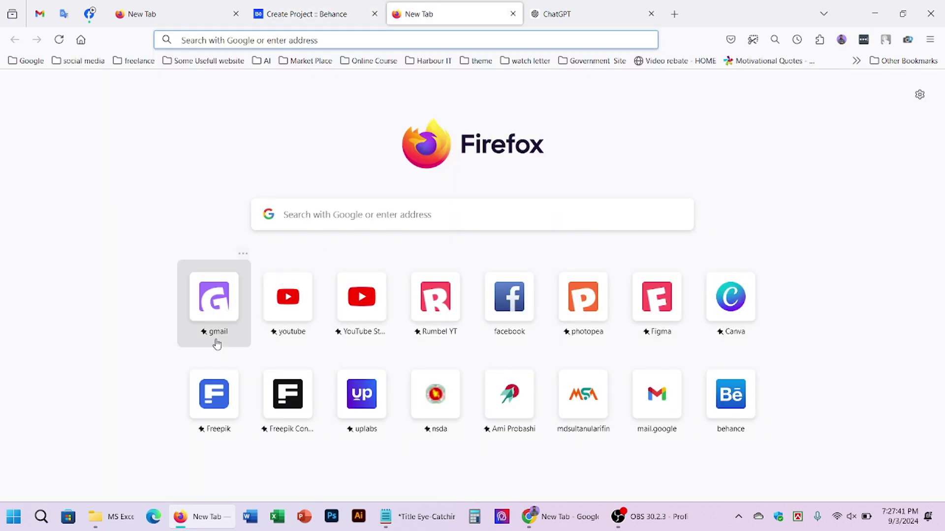
left_click(326, 40)
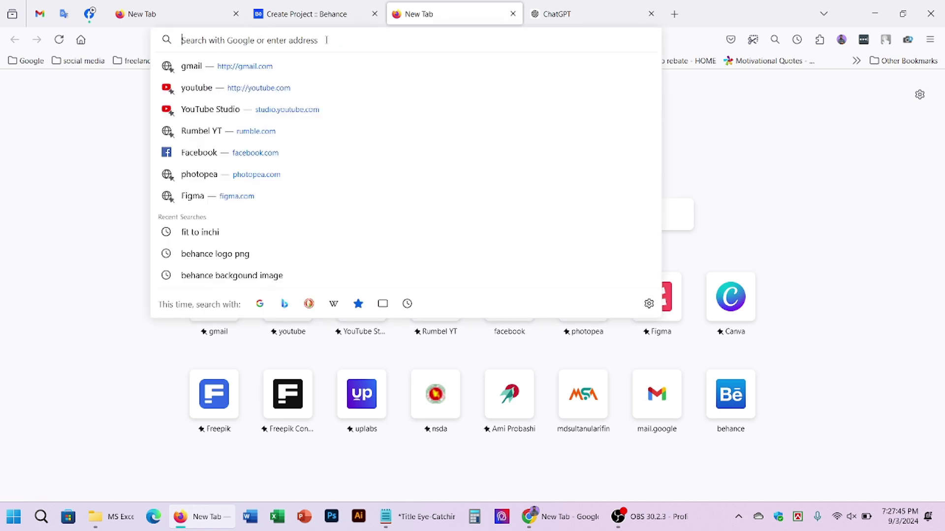
type("behance.net")
key("Return")
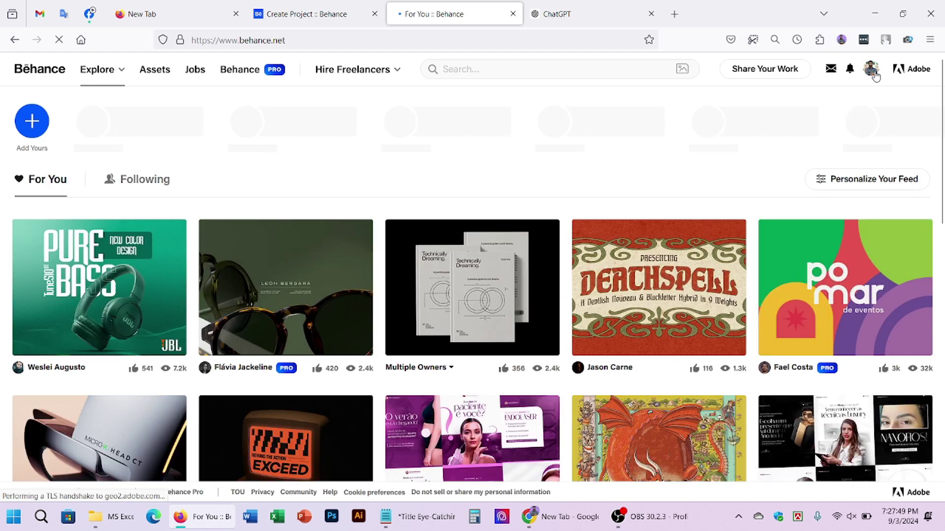
left_click(871, 70)
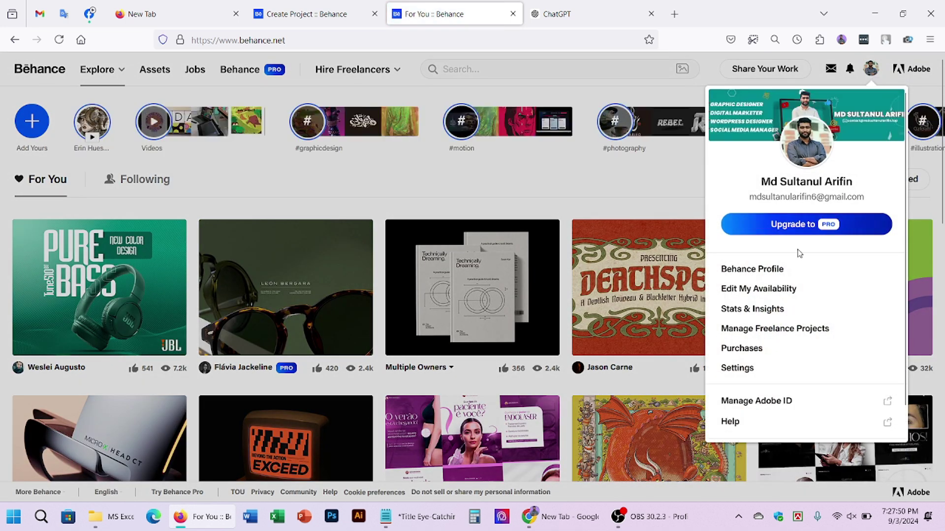
left_click(780, 269)
- Open the published "Responsive ecommerce website design" project in a new tab and find its closing text
mouse_move(432, 530)
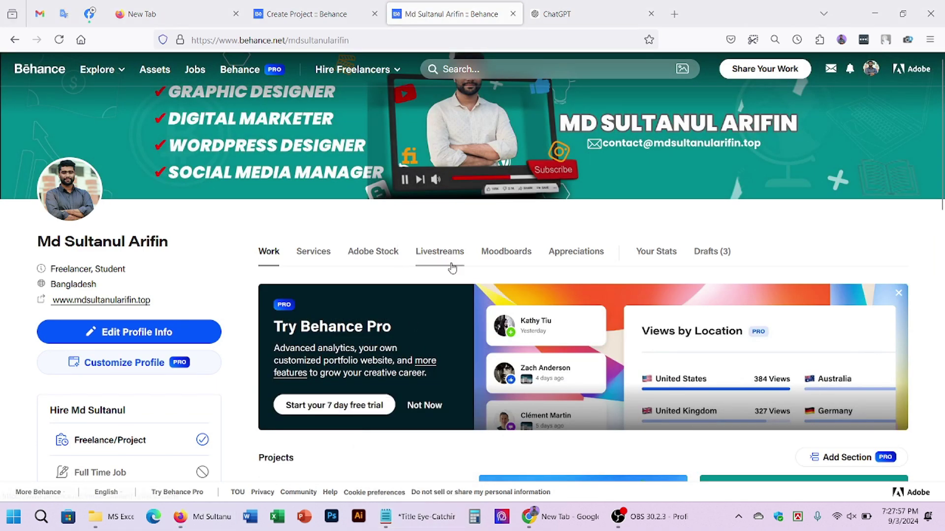
scroll(453, 274, "down", 4)
scroll(436, 375, "down", 3)
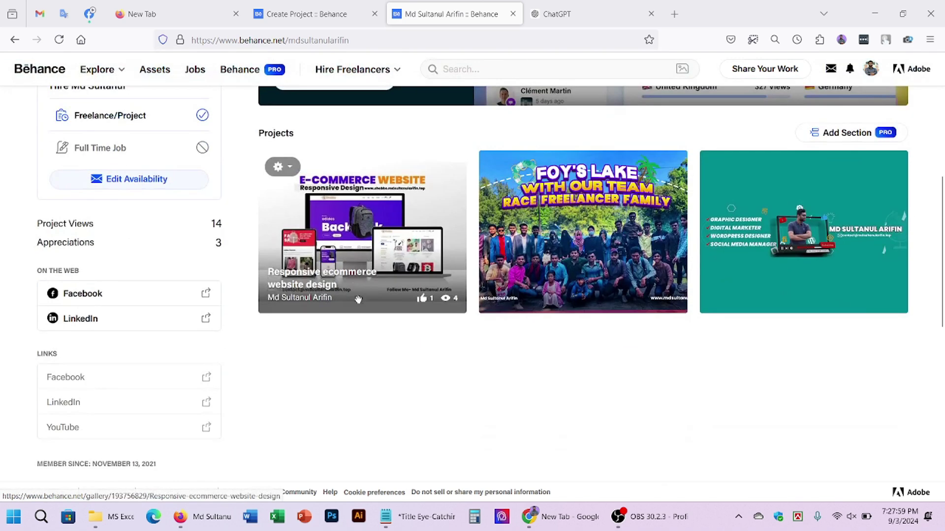
middle_click(344, 261)
left_click(571, 14)
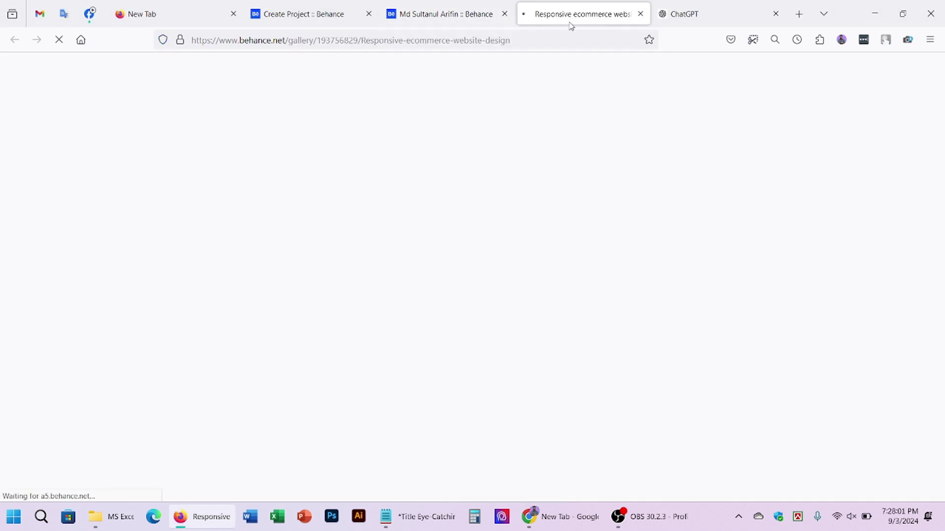
scroll(706, 331, "down", 6)
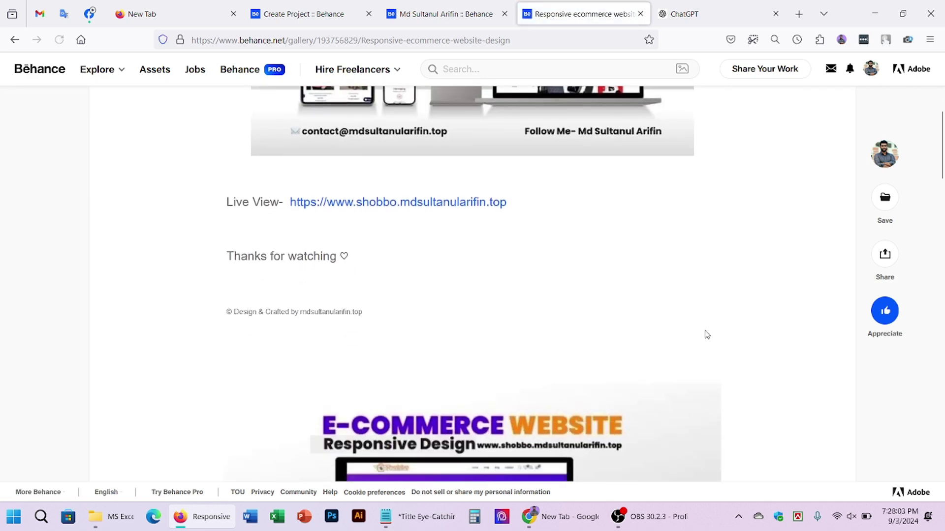
- Copy the line "Thanks for watching ♡" from the published ecommerce project
left_click_drag(224, 204, 533, 210)
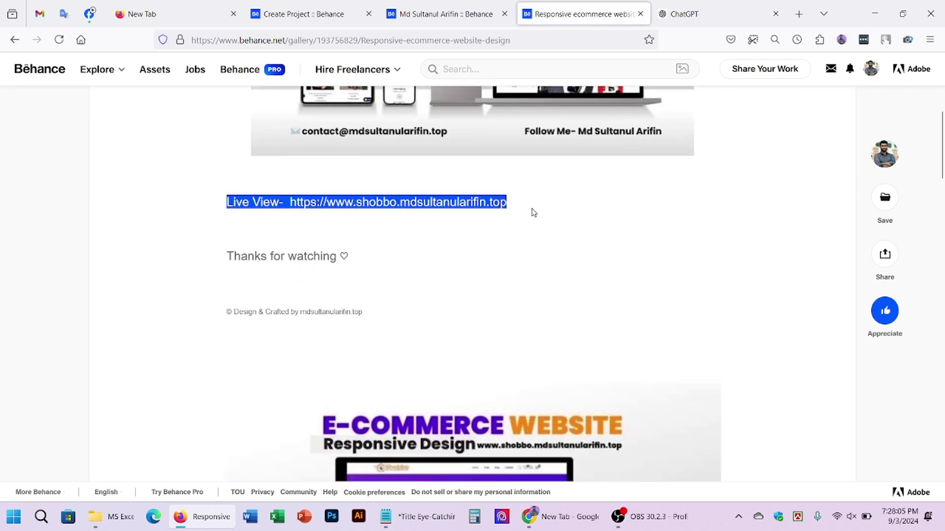
left_click(524, 212)
left_click_drag(224, 262, 361, 264)
key("ctrl+c")
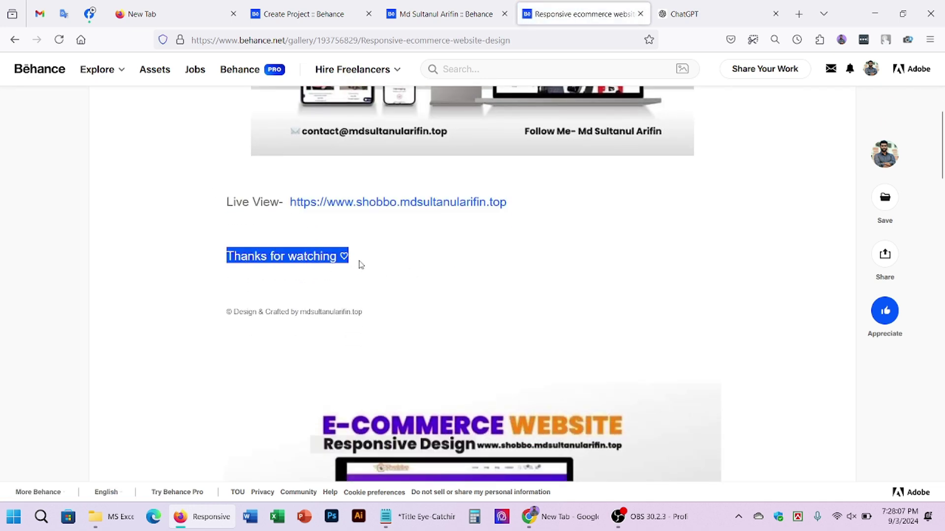
- Return to the project editor and add a text block reading "Thanks for watching ♡" below the last thumbnail
left_click(443, 15)
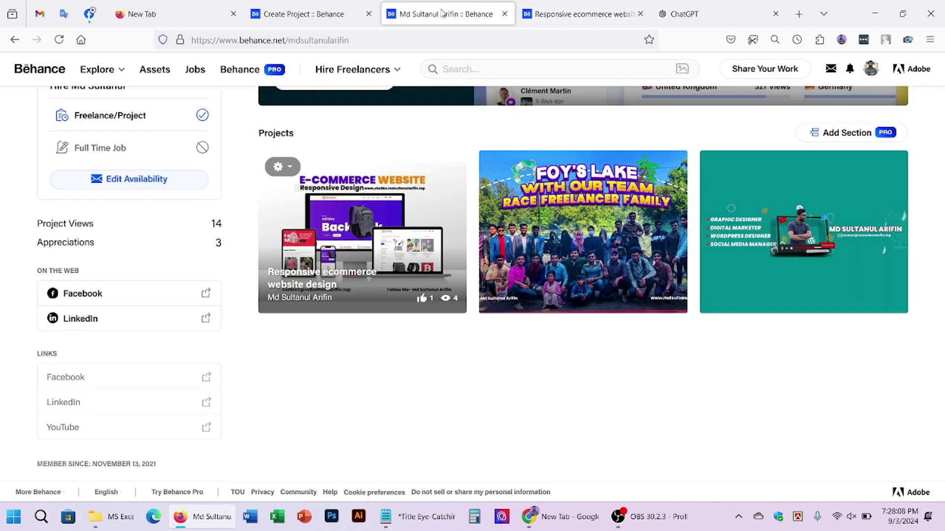
left_click(339, 23)
mouse_move(295, 471)
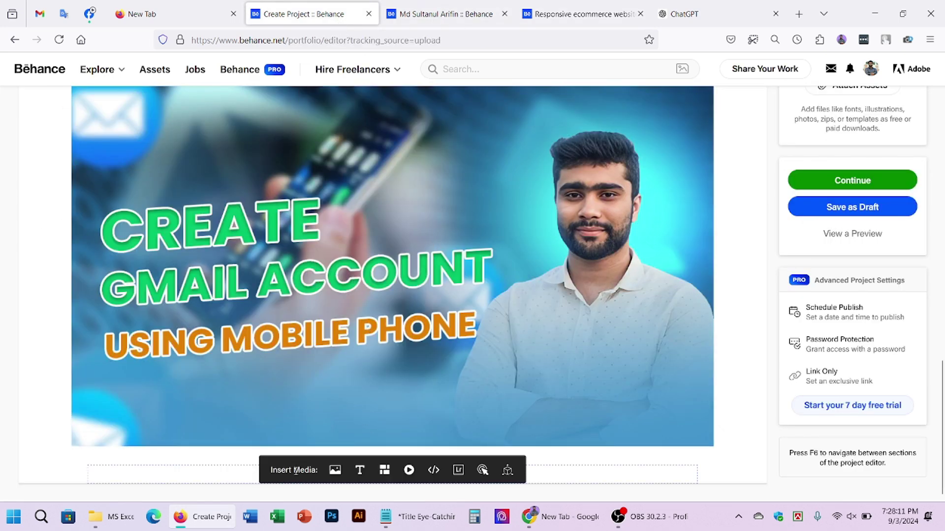
left_click(358, 471)
key("ctrl+v")
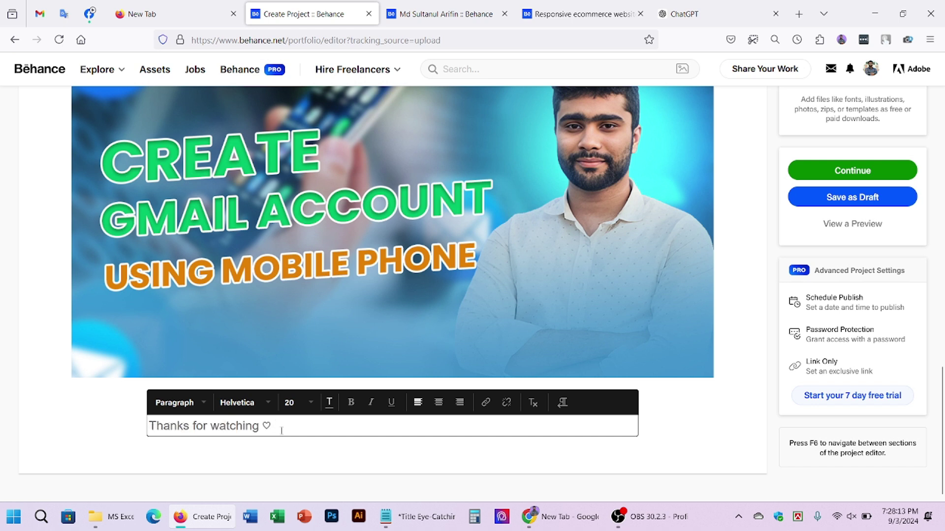
- Make the "Thanks for watching ♡" text bold
left_click_drag(323, 427, 135, 412)
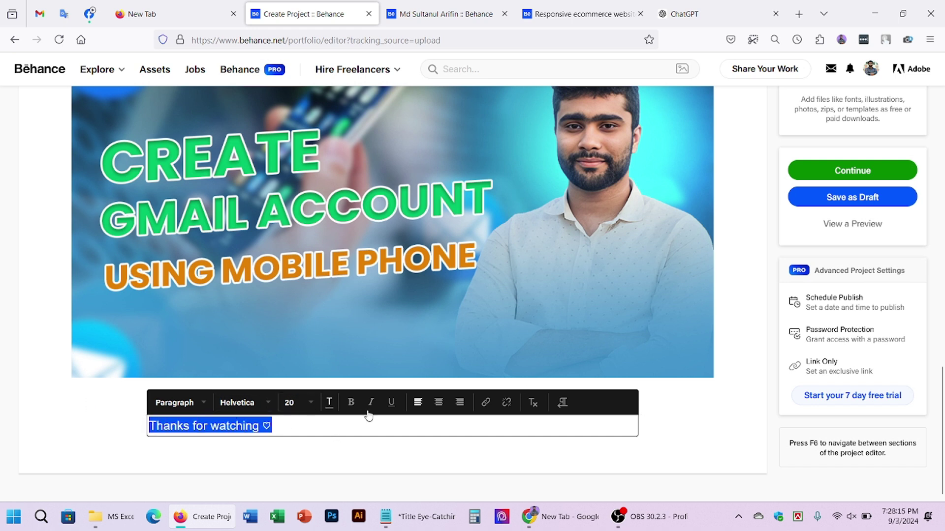
left_click(351, 403)
left_click(343, 430)
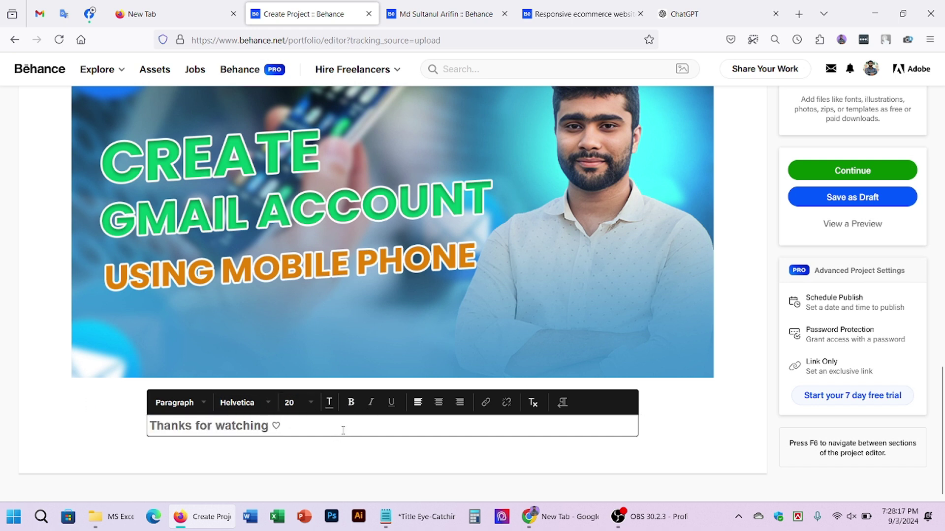
- Select the "© Design & Crafted by" credit line in the published ecommerce project for copying
left_click(356, 462)
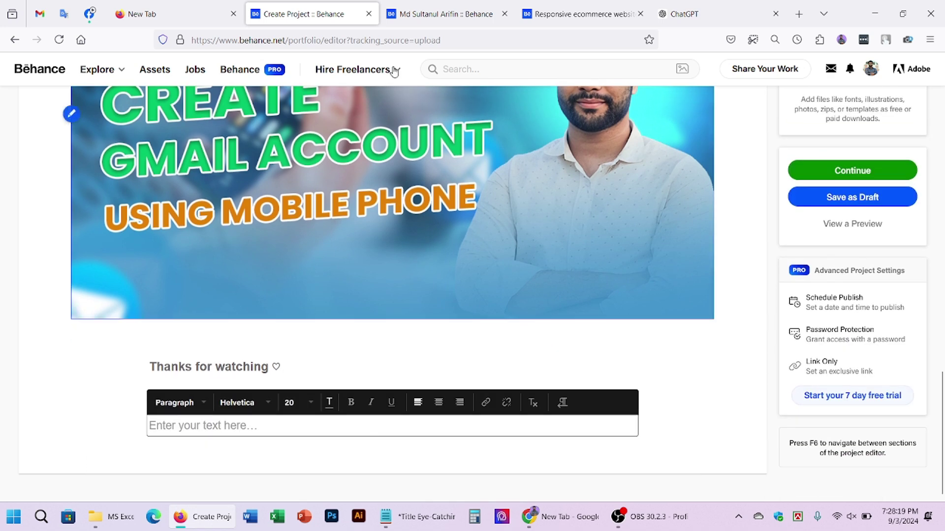
left_click(433, 14)
key("ctrl+Tab")
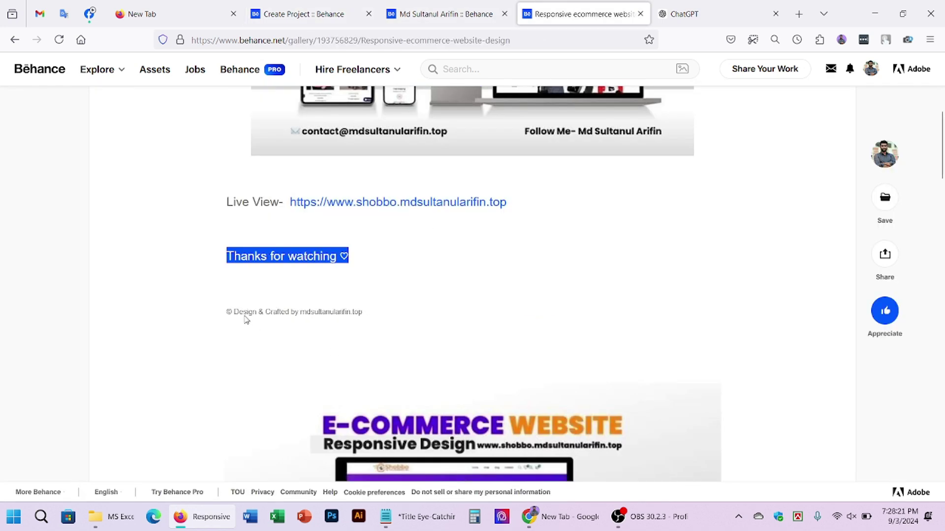
left_click_drag(226, 313, 361, 326)
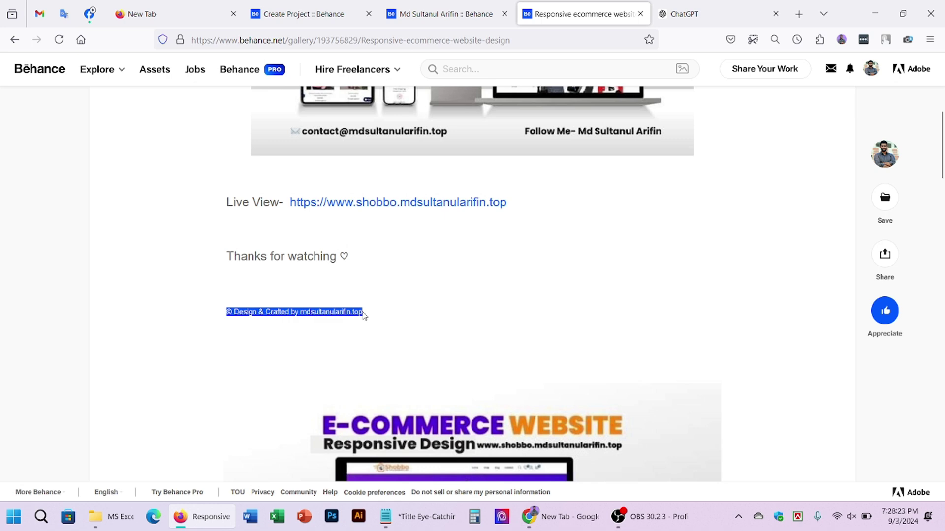
- Return to the project editor and paste the "© Design & Crafted by" credit line into a text block below "Thanks for watching ♡"
left_click(320, 13)
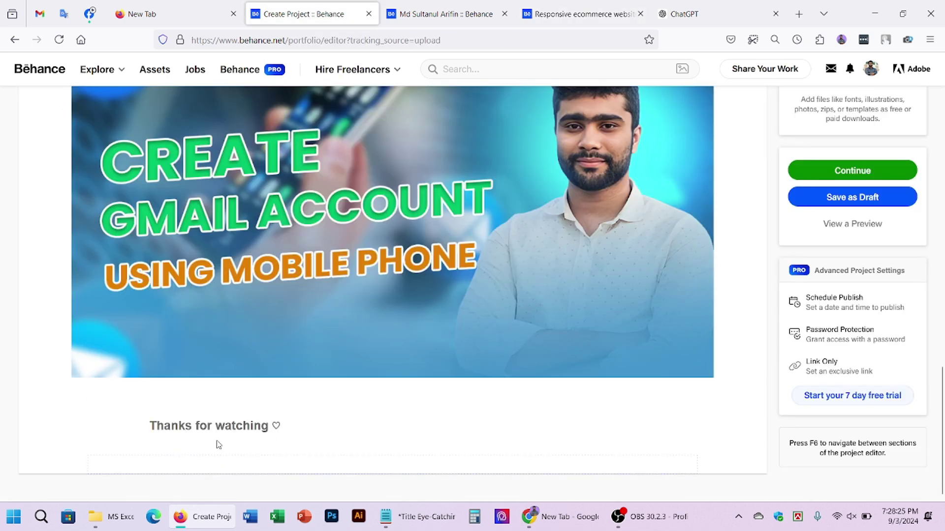
mouse_move(207, 461)
left_click(358, 460)
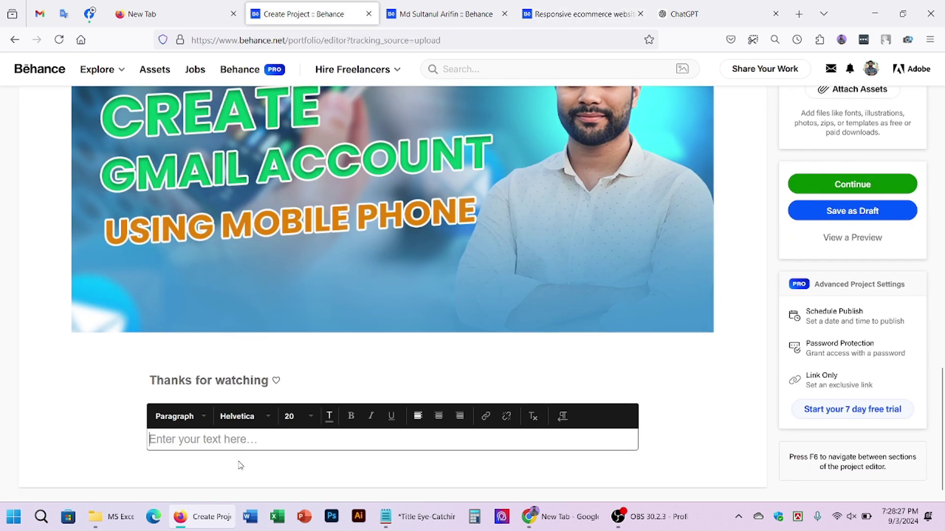
key("ctrl+v")
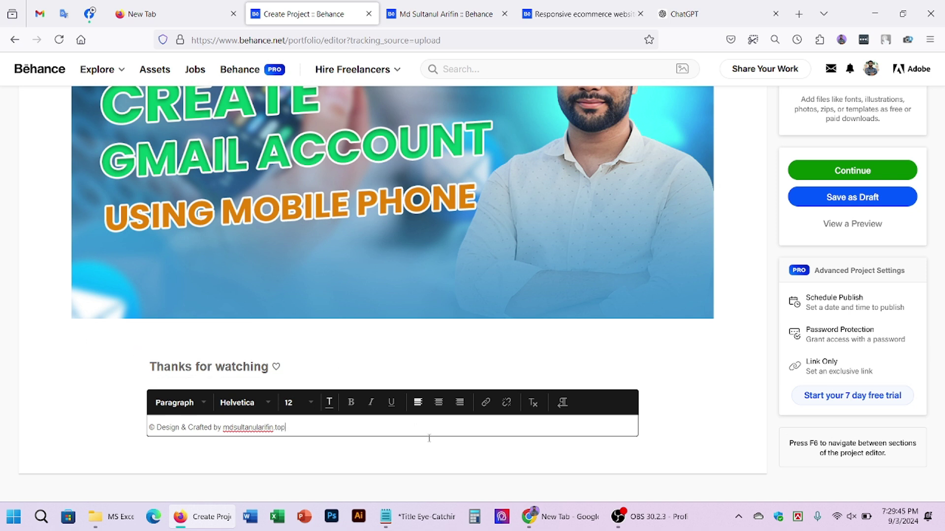
left_click(762, 241)
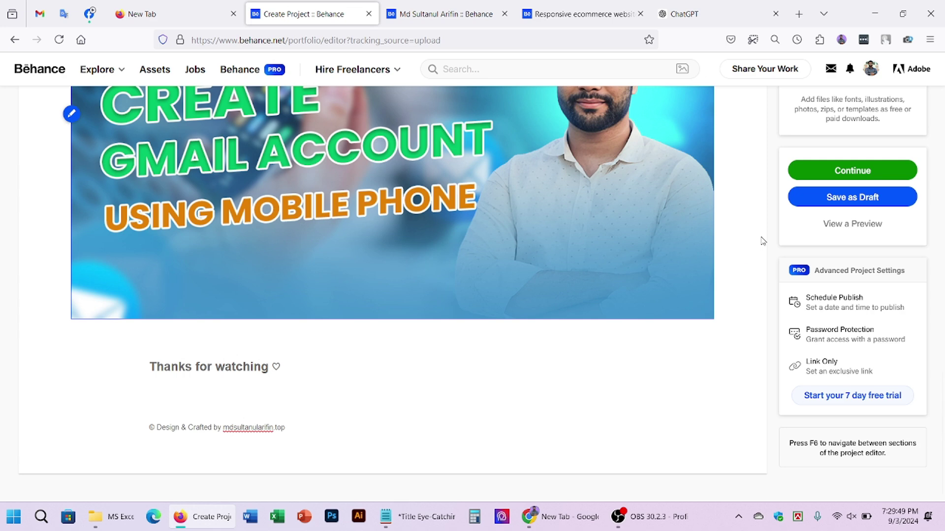
scroll(740, 308, "up", 12)
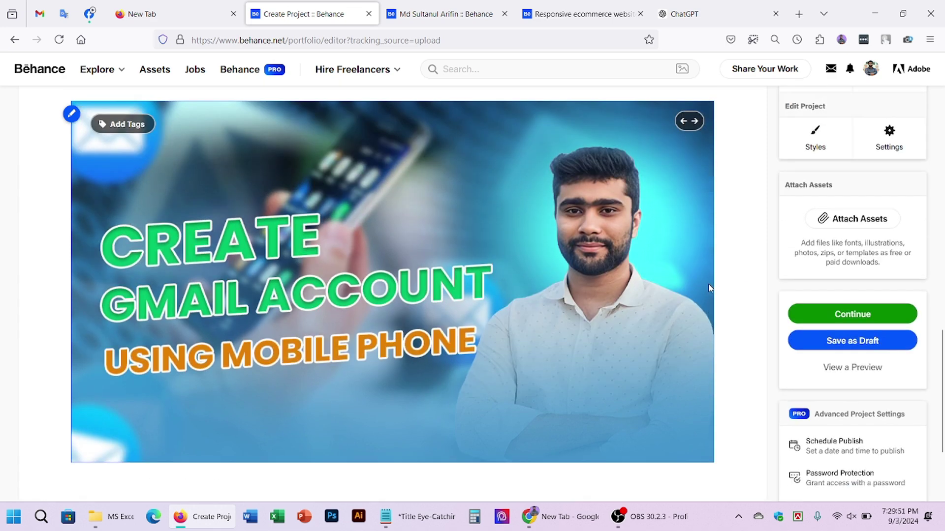
scroll(740, 320, "down", 12)
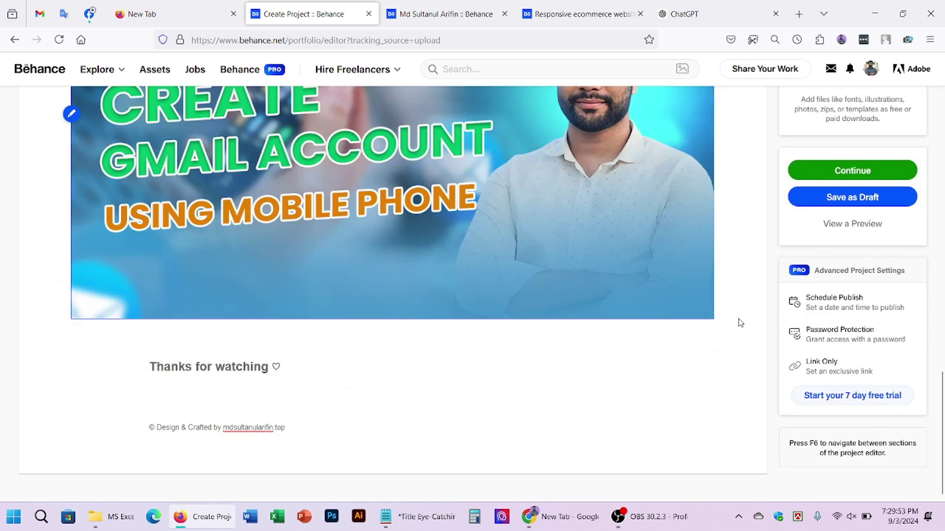
scroll(740, 322, "up", 6)
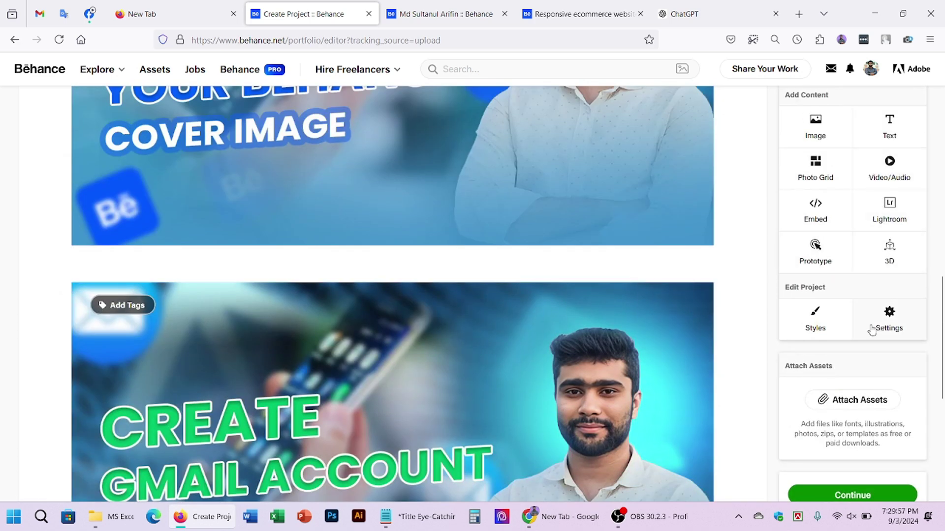
scroll(833, 330, "up", 3)
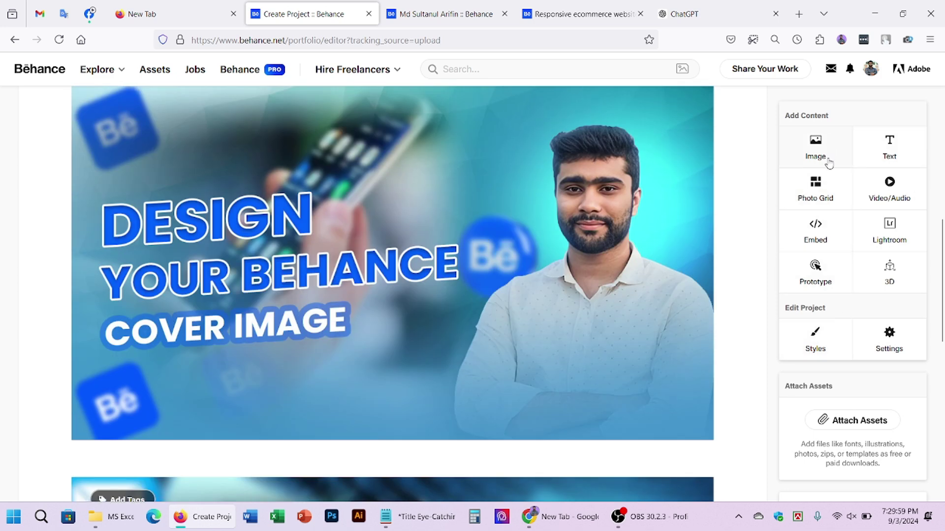
scroll(854, 139, "down", 3)
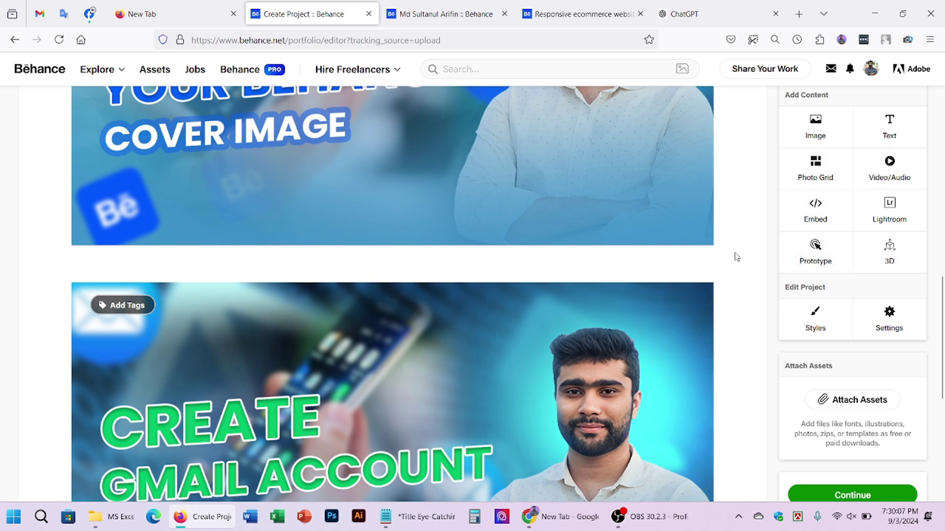
scroll(737, 257, "down", 5)
- Try several background colours in the project styles and choose light grey C0C0C0
scroll(734, 291, "up", 2)
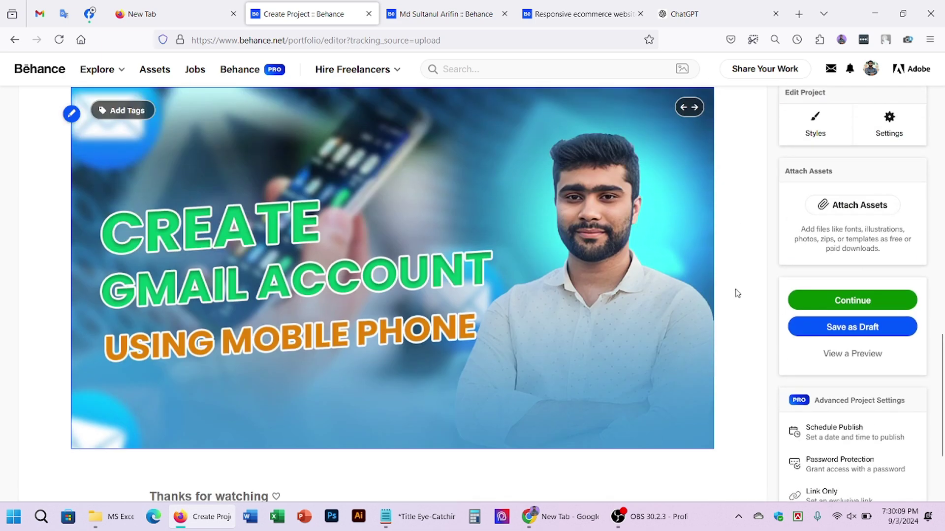
left_click(797, 149)
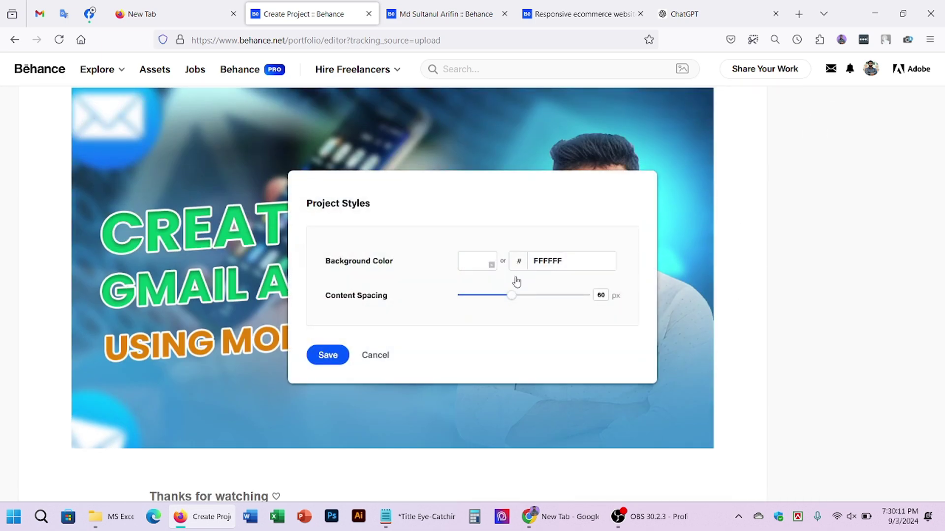
double_click(541, 261)
left_click(490, 266)
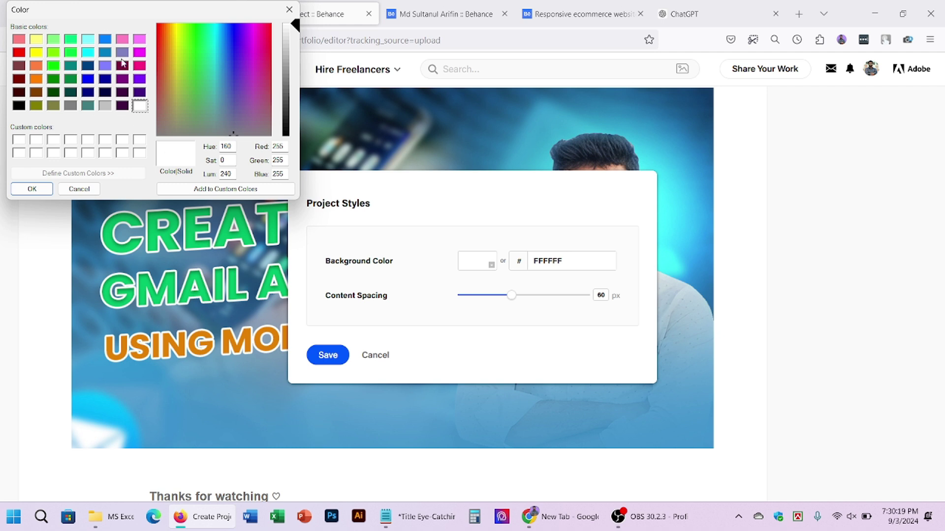
left_click(105, 40)
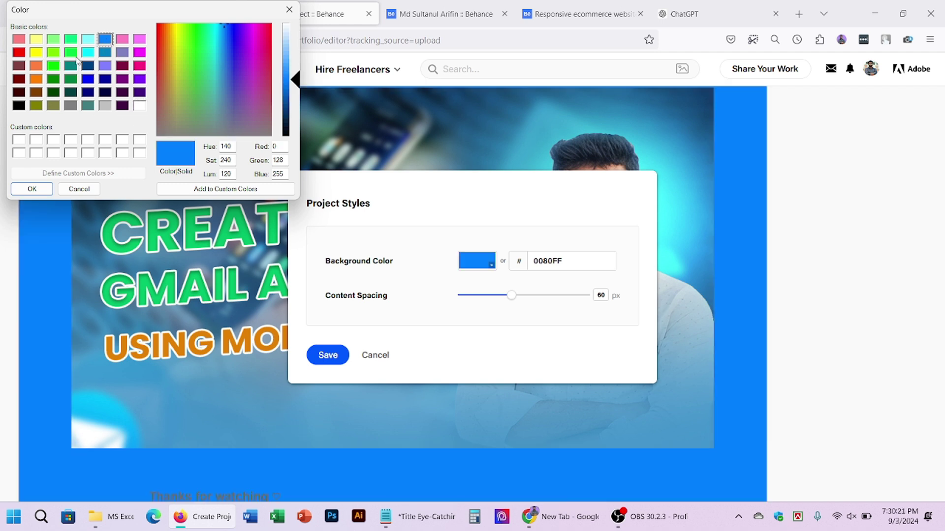
left_click(87, 52)
left_click(107, 80)
left_click(86, 81)
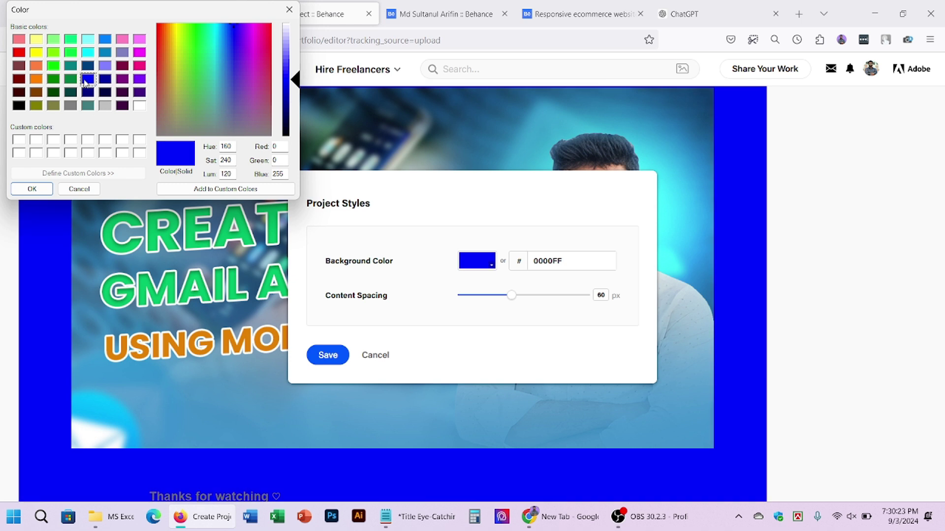
left_click(139, 106)
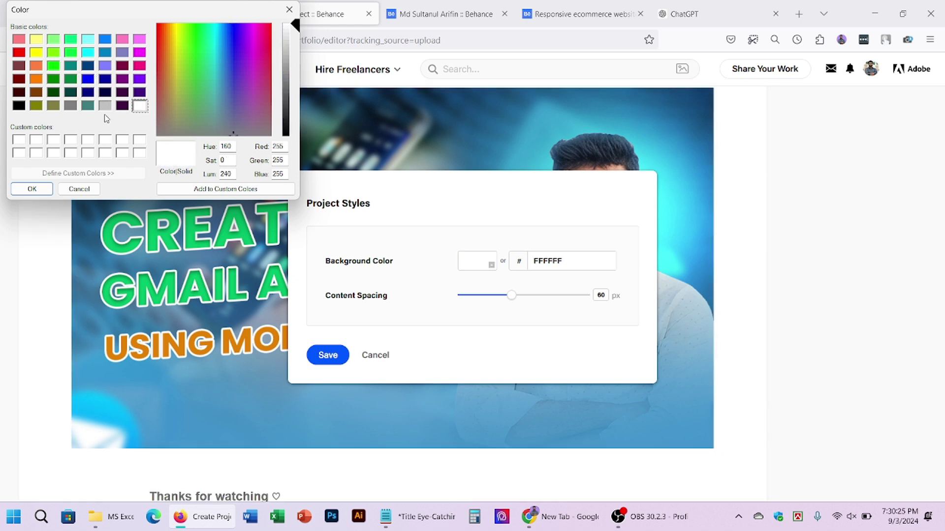
left_click(105, 106)
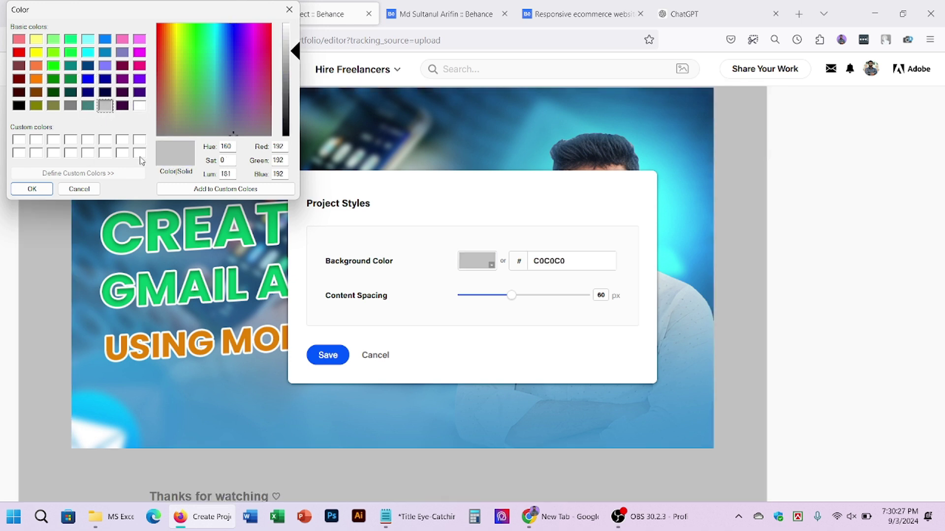
left_click(32, 189)
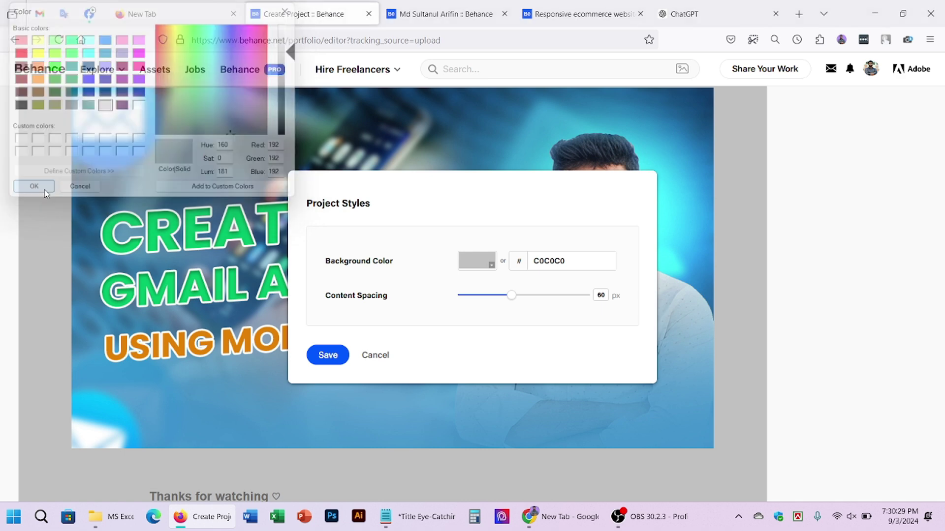
- Set the project background colour to hex C1C1C1 and save the project styles
mouse_move(515, 298)
left_mouse_down()
mouse_move(468, 297)
mouse_move(512, 301)
left_mouse_up()
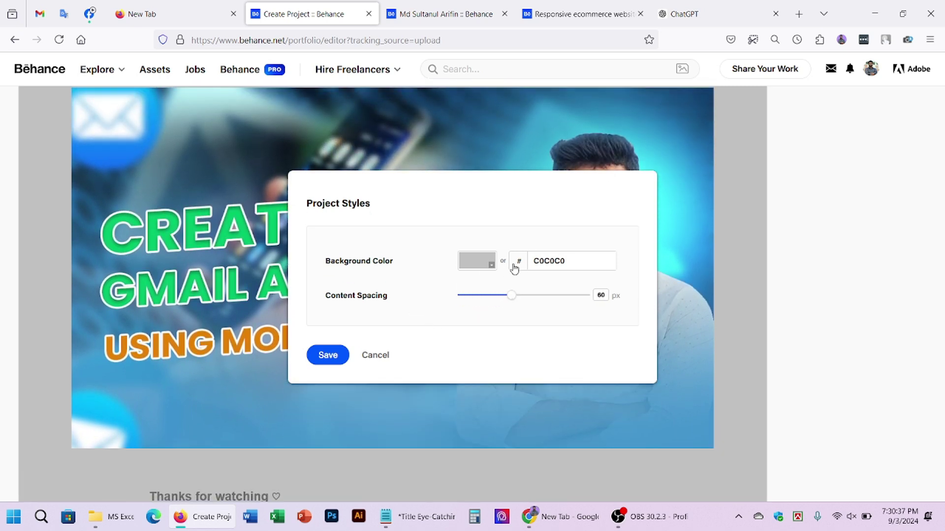
left_click_drag(543, 260, 540, 259)
double_click(545, 261)
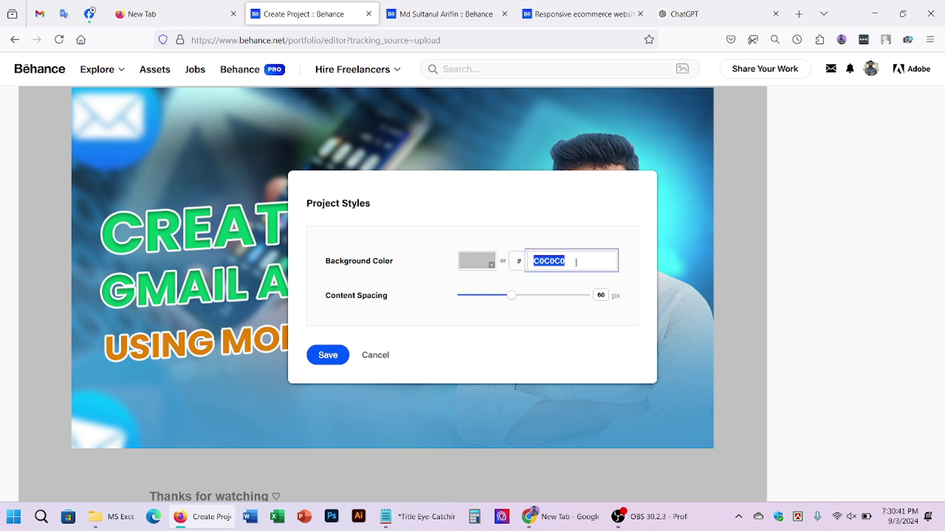
type("C1C1")
left_click(561, 284)
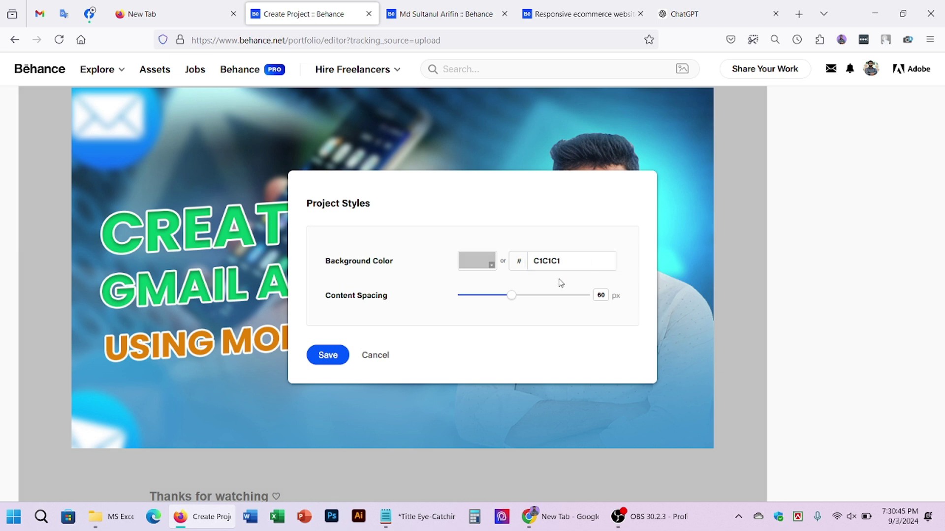
left_click(327, 355)
- Change the colour of the "Thanks for watching ♡" text to white
scroll(457, 419, "down", 3)
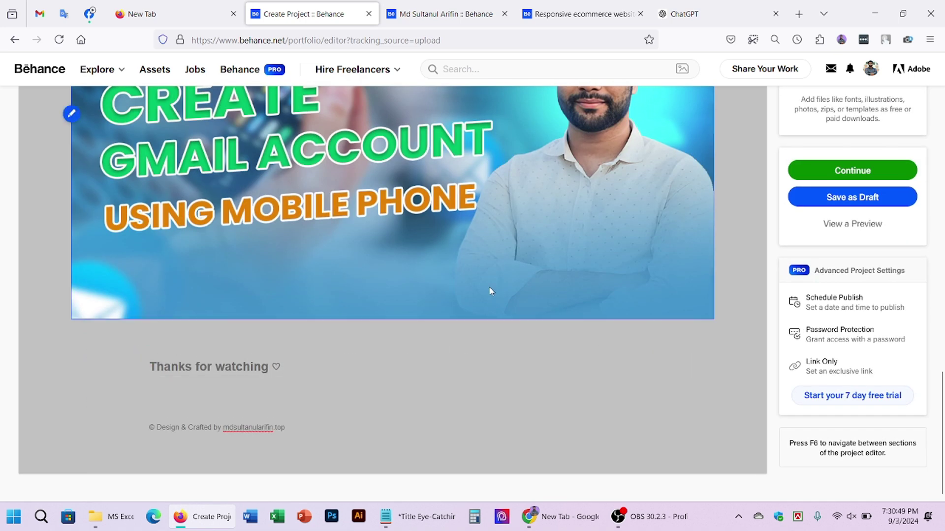
left_click(285, 372)
triple_click(285, 372)
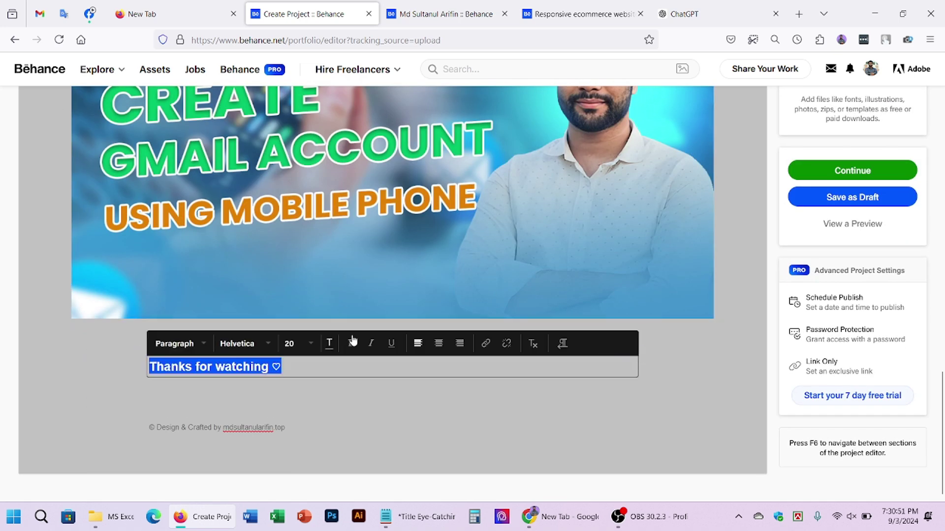
left_click(331, 343)
left_click_drag(381, 318, 347, 257)
left_click(365, 420)
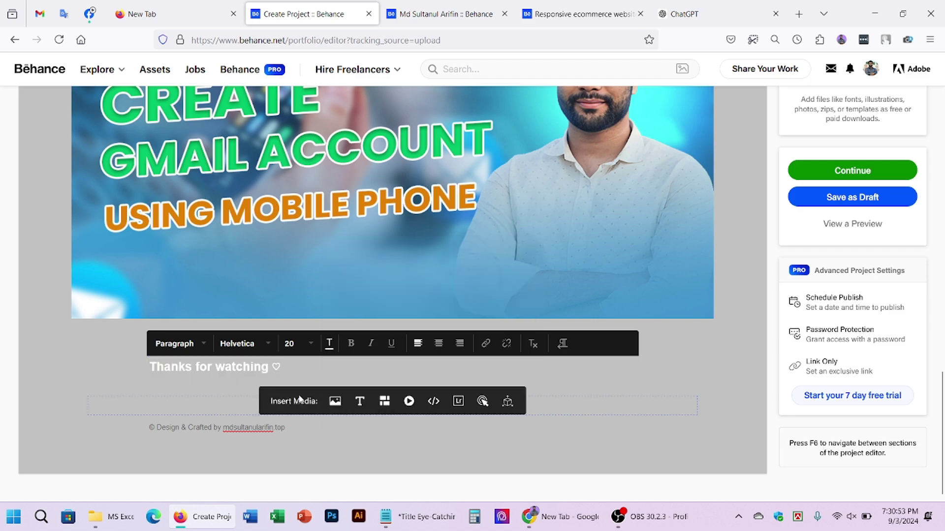
left_click(300, 399)
- Change the project background colour to black (000000) and save the project styles
scroll(352, 378, "up", 10)
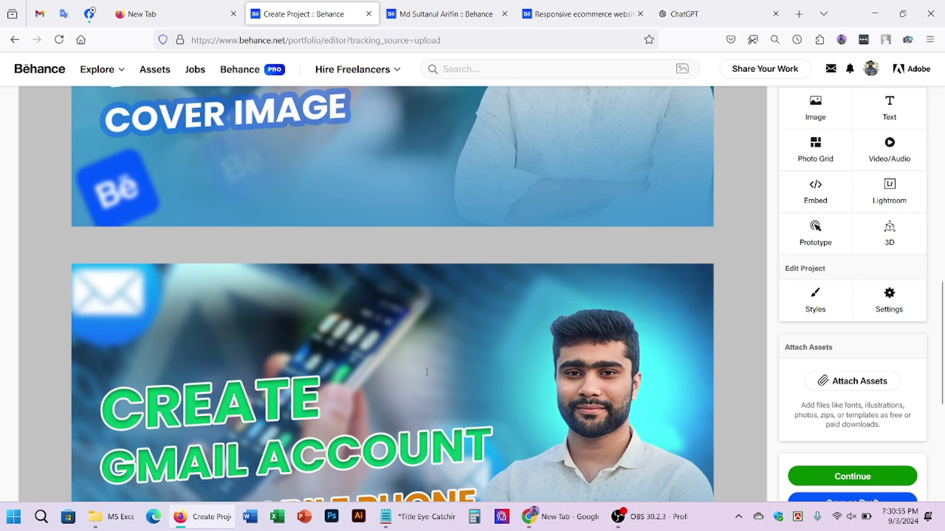
scroll(611, 415, "down", 10)
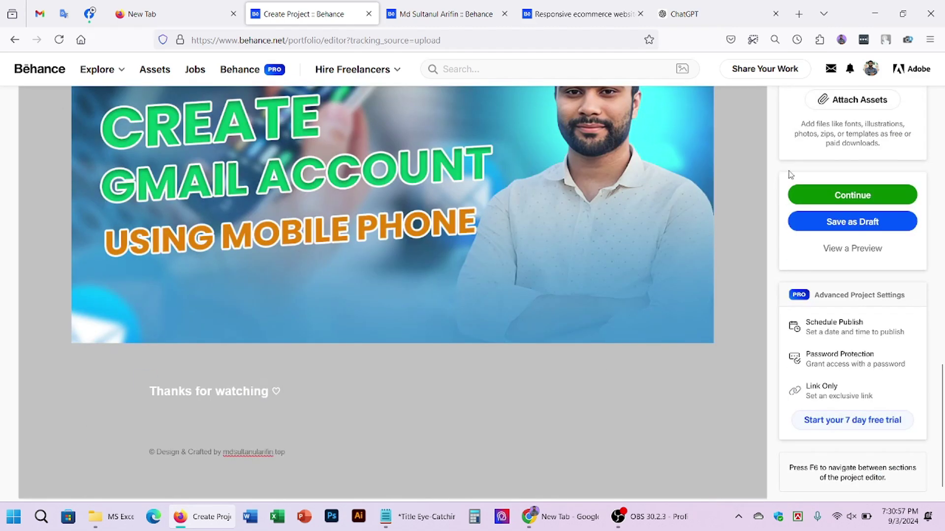
scroll(611, 415, "up", 4)
left_click(812, 209)
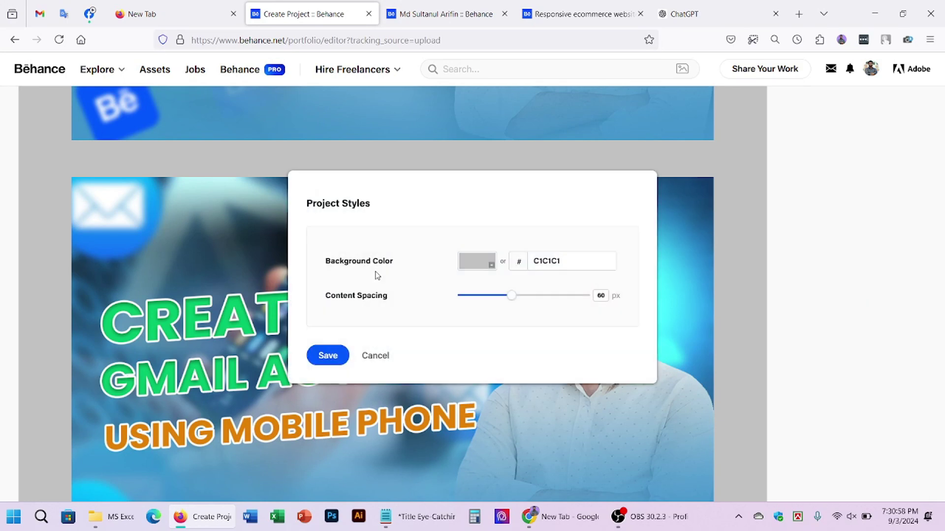
left_click(473, 262)
left_click(19, 105)
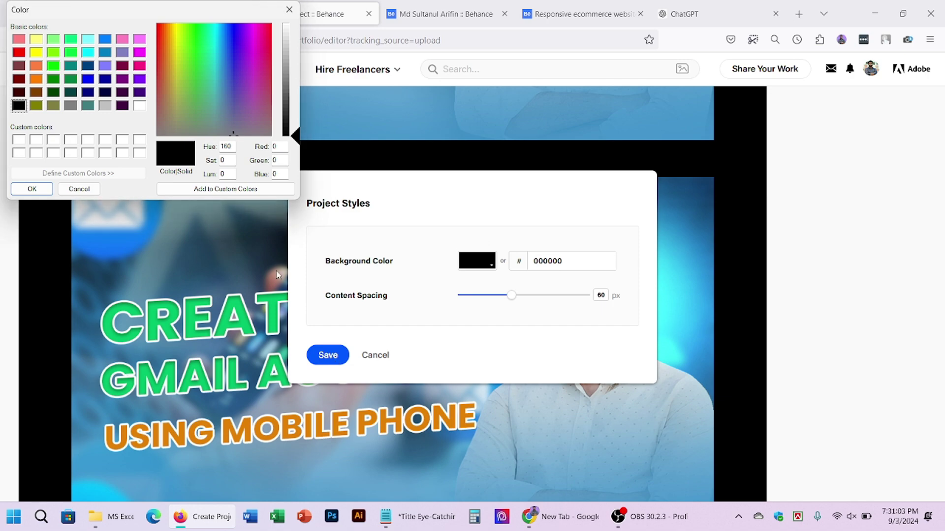
left_click(79, 189)
left_click(328, 355)
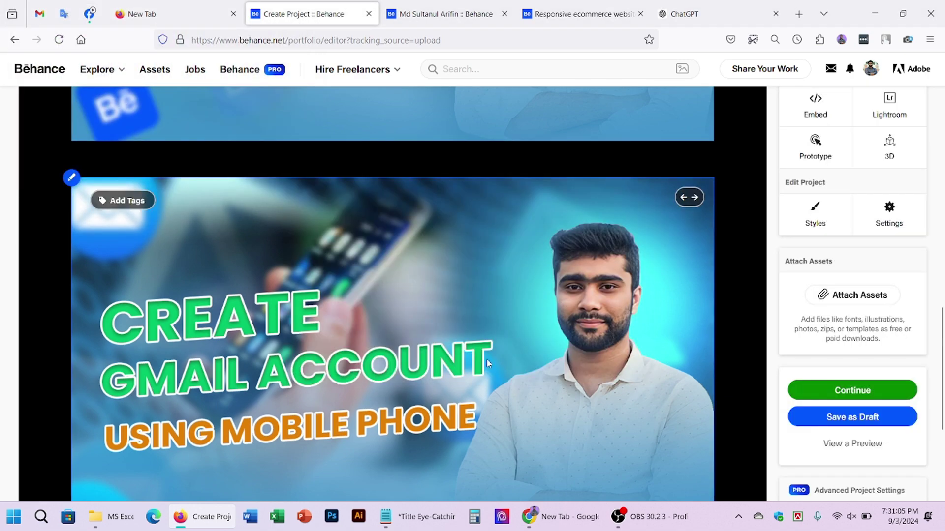
- Change the colour of the "Eye-Catching YouTube Thumbnail Design" heading above the first thumbnail to white
scroll(620, 379, "down", 5)
scroll(620, 380, "up", 15)
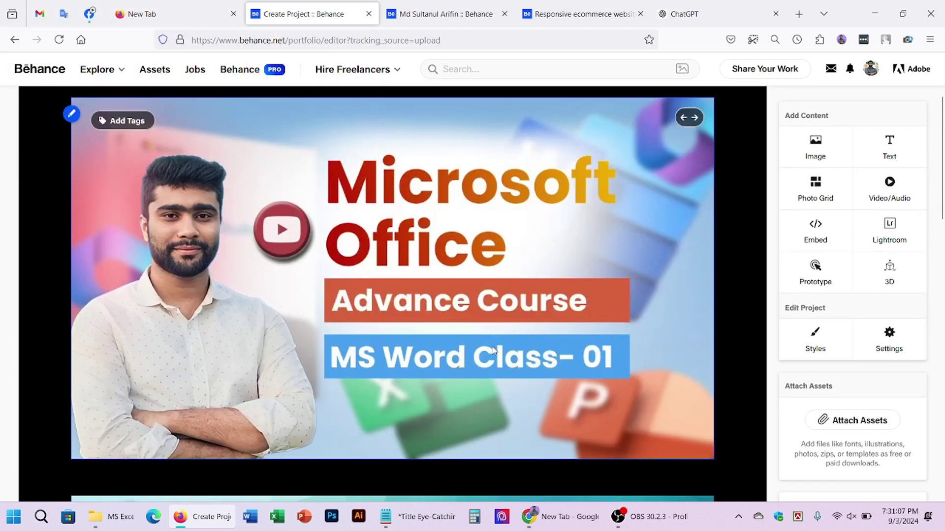
scroll(493, 350, "up", 3)
mouse_move(382, 149)
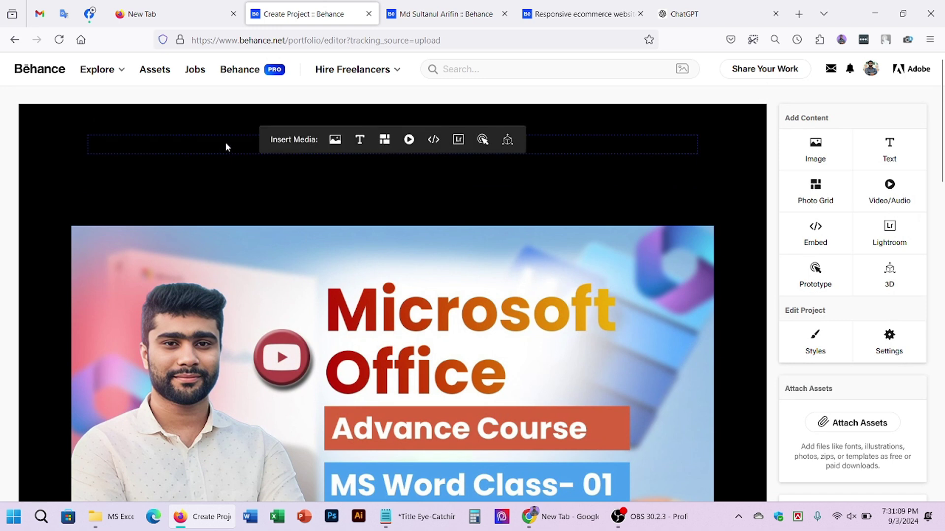
left_click(331, 170)
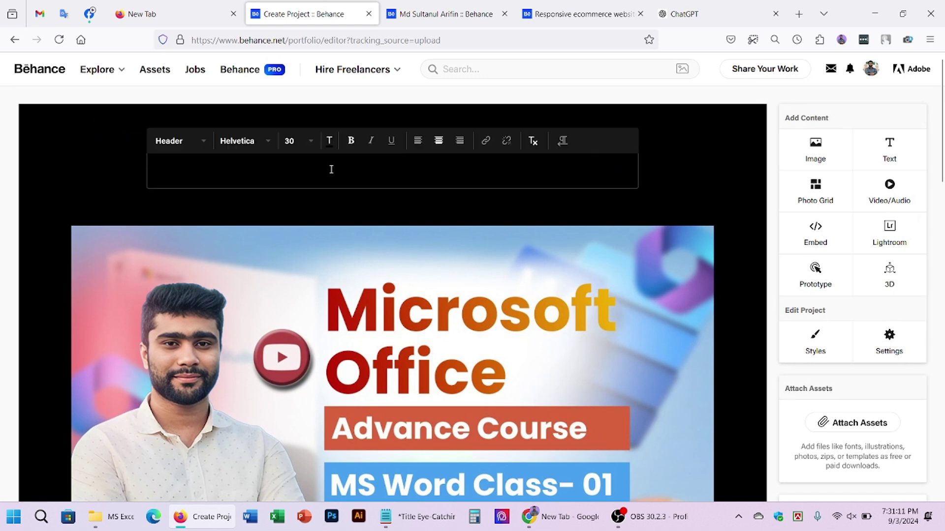
double_click(331, 169)
triple_click(331, 170)
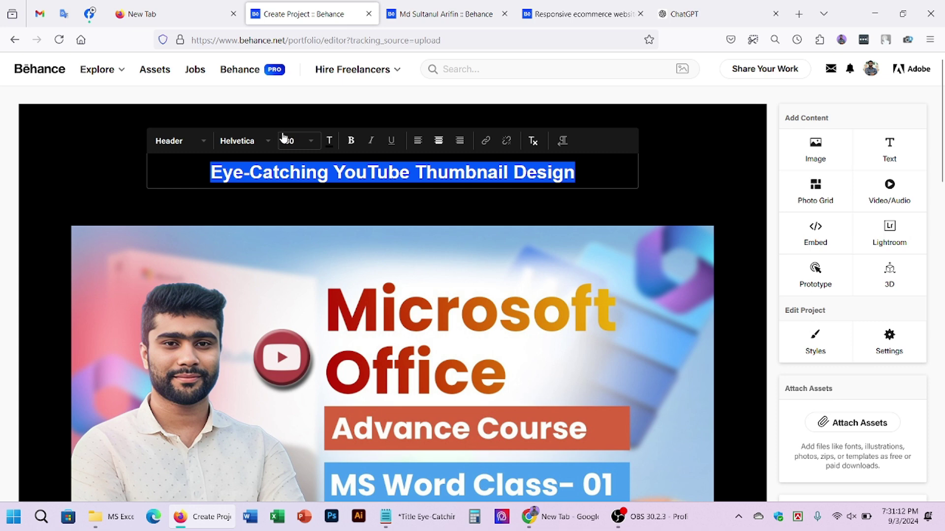
left_click(329, 141)
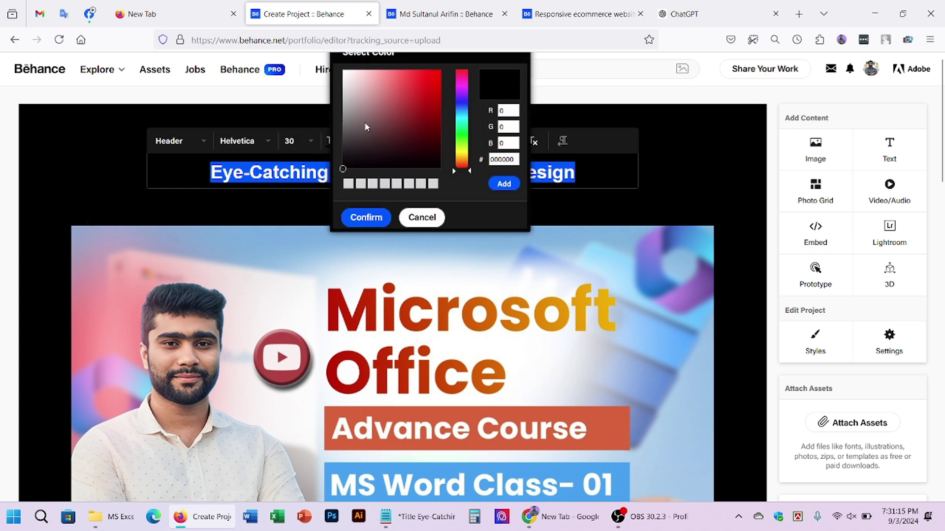
left_click_drag(366, 127, 308, 40)
left_click(369, 218)
left_click(586, 209)
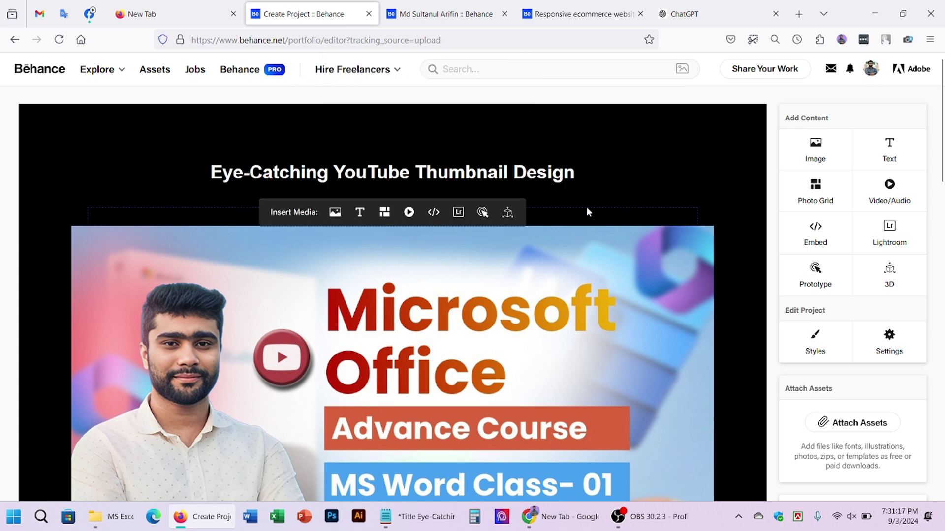
- Insert a text block between the "Thanks for watching ♡" line and the credit line, reading "Follow Me on Social Media"
scroll(640, 295, "down", 15)
scroll(660, 311, "down", 1)
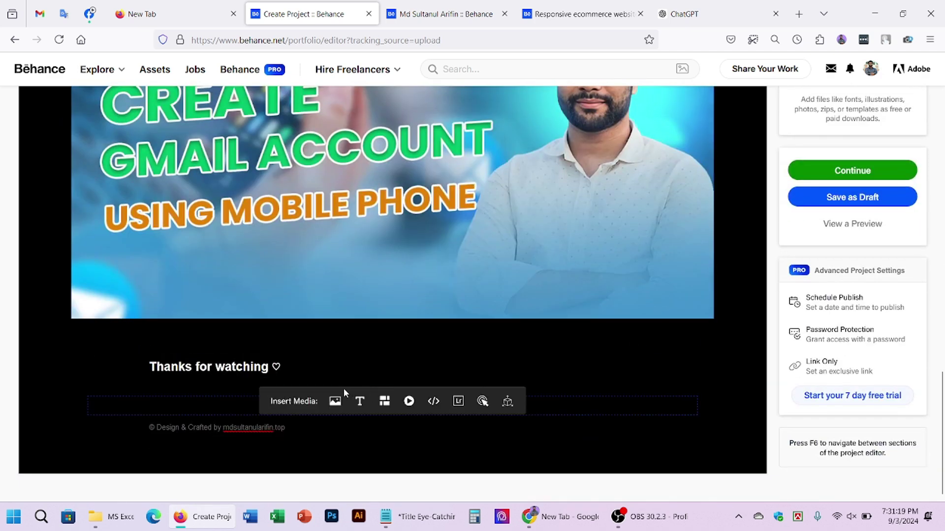
mouse_move(322, 406)
left_click(358, 403)
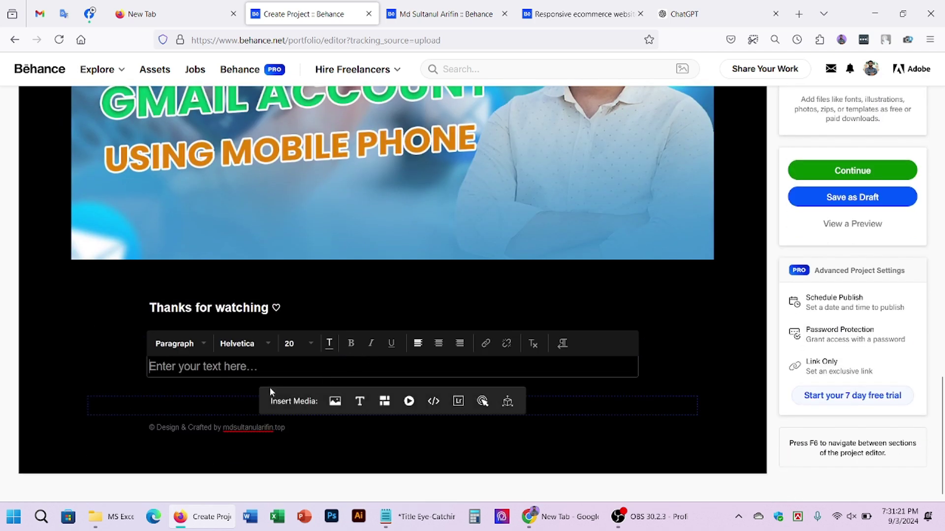
type("F")
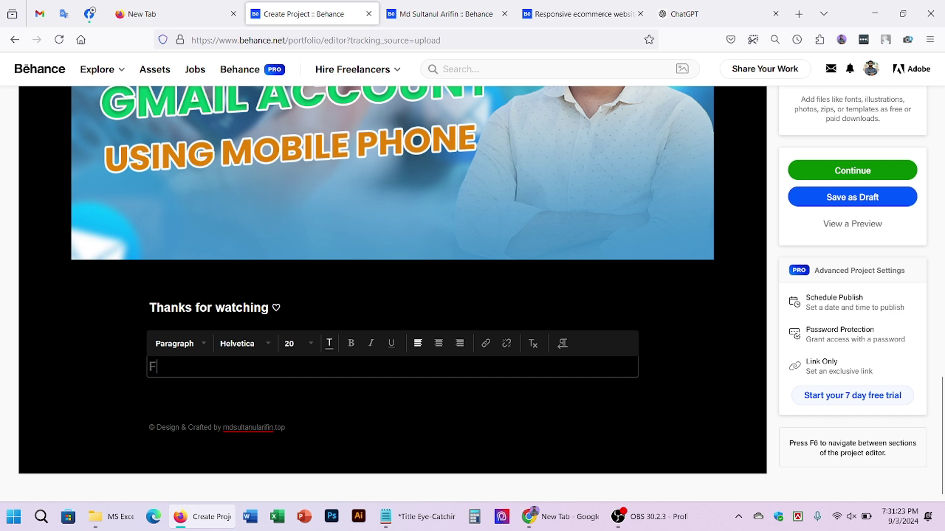
type("ollow Me on Social Media")
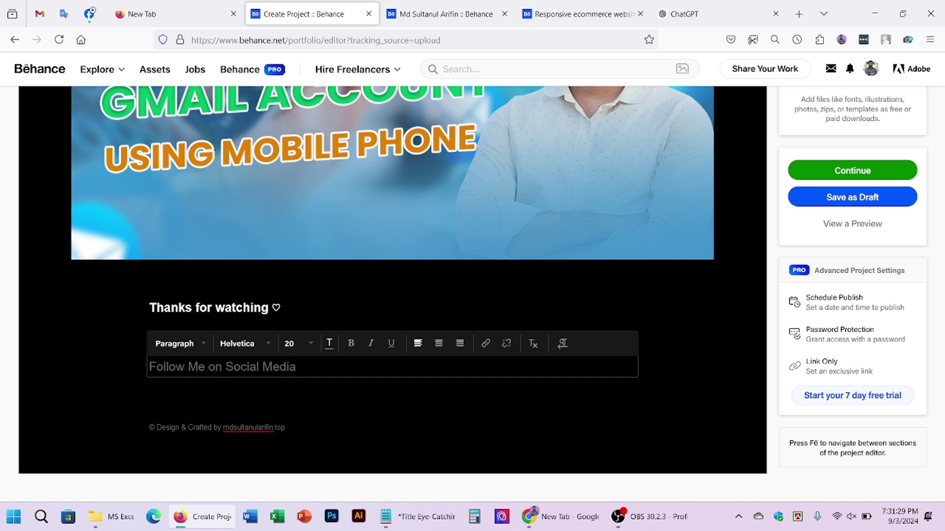
- Change the colour of the "Follow Me on Social Media" text to white
key("ctrl+a")
left_click(330, 343)
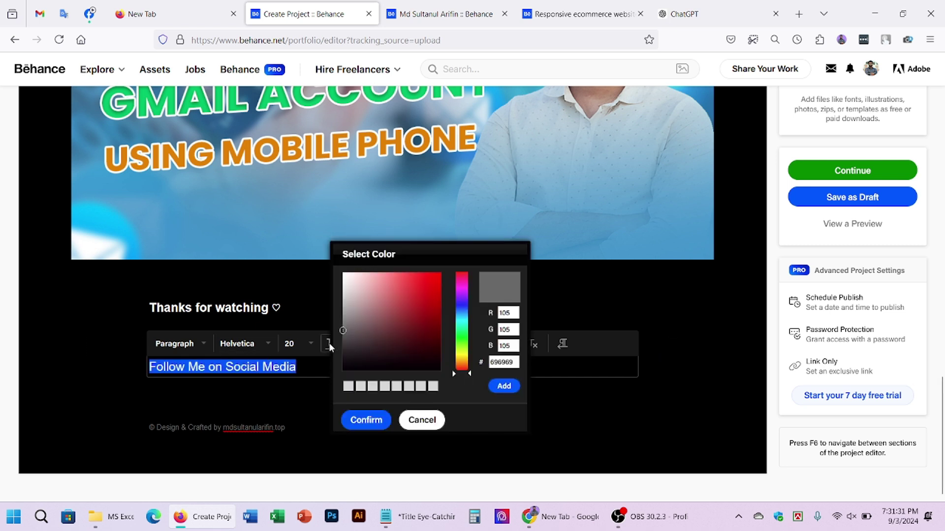
left_click_drag(370, 331, 324, 245)
left_click(364, 421)
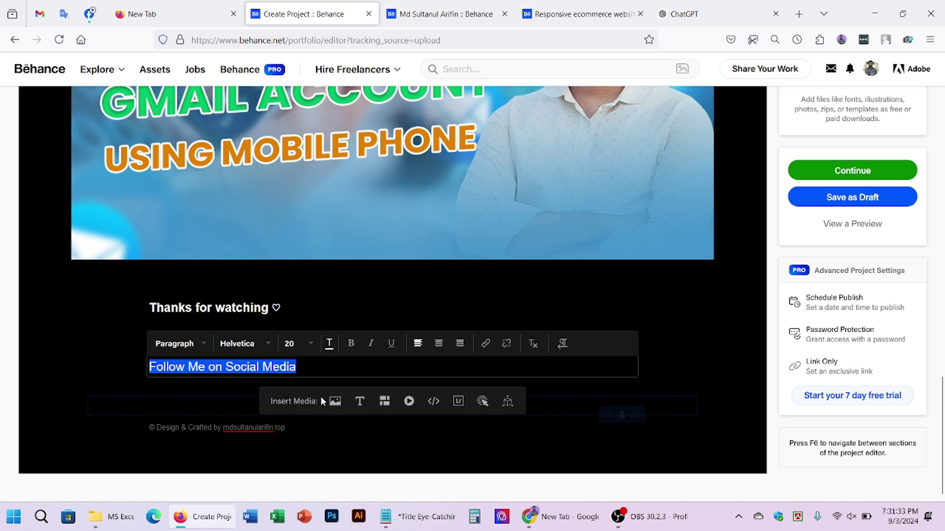
left_click(326, 368)
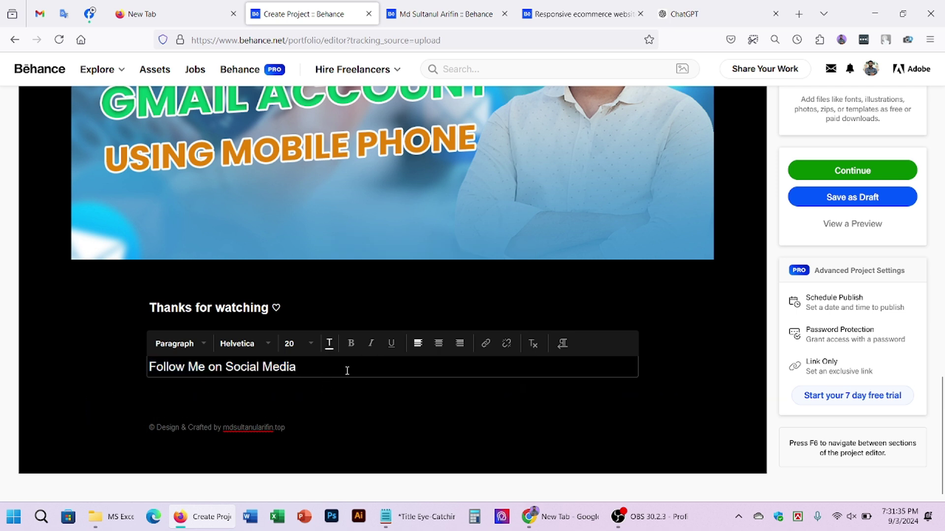
key("Return")
type("Facebook:")
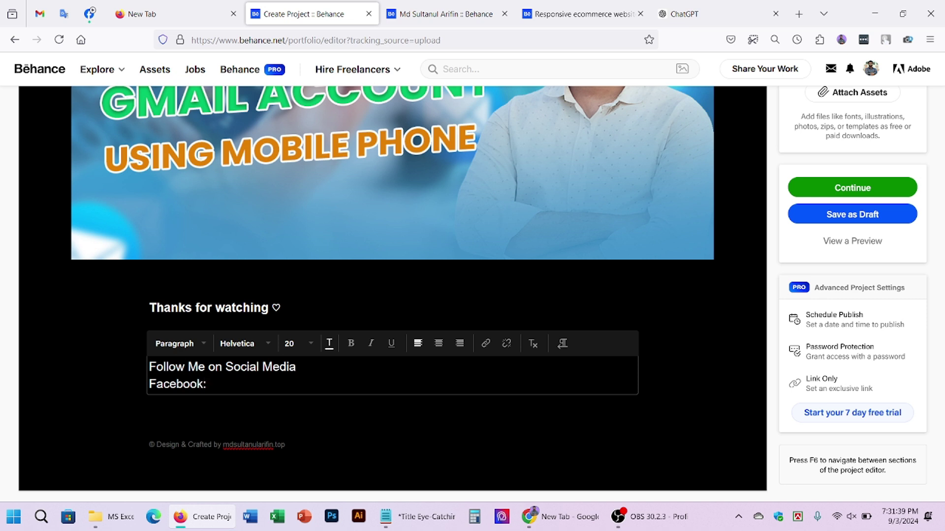
key("BackSpace")
type("- www.mdsultanularifin")
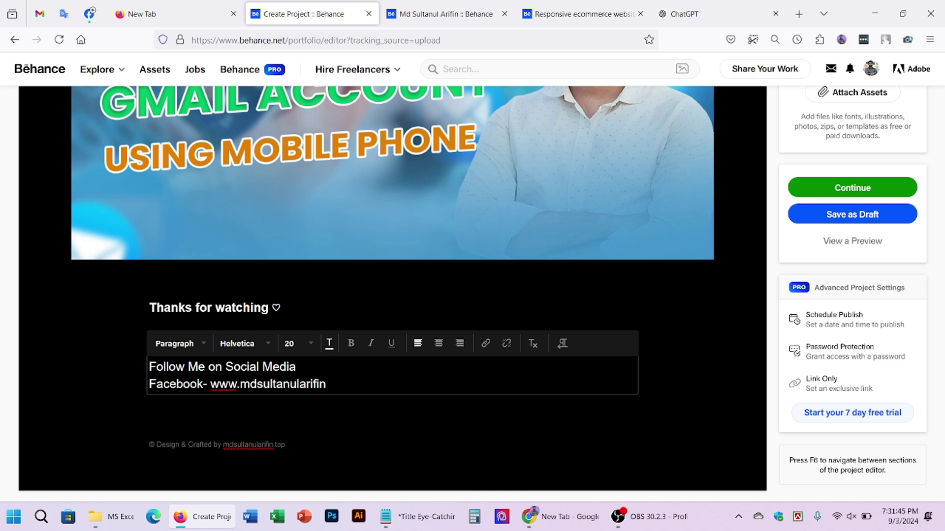
key("BackSpace")
key("BackSpace")
key("BackSpace")
key("BackSpace")
key("BackSpace")
key("BackSpace")
key("BackSpace")
key("BackSpace")
key("BackSpace")
key("BackSpace")
key("BackSpace")
key("BackSpace")
key("BackSpace")
key("BackSpace")
key("BackSpace")
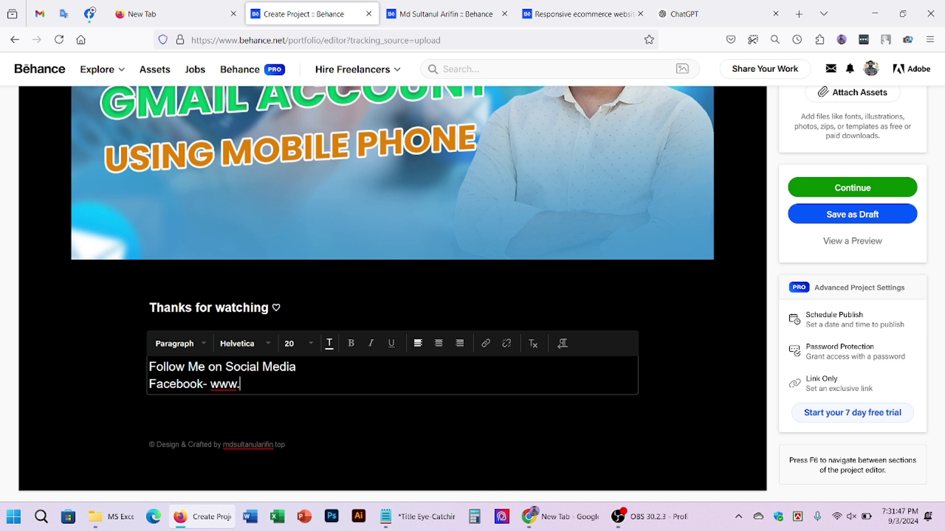
type("facebook.com")
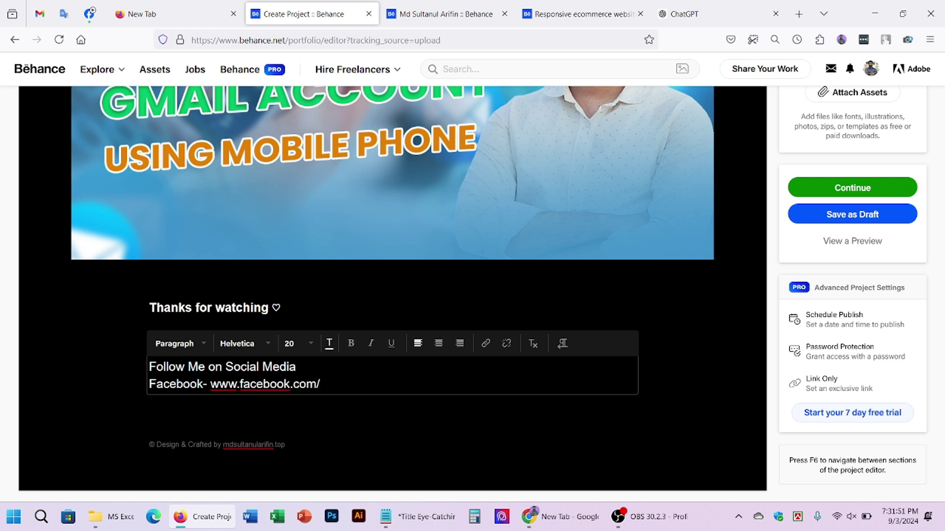
type("/mdsultanularifin")
key("BackSpace")
key("BackSpace")
key("BackSpace")
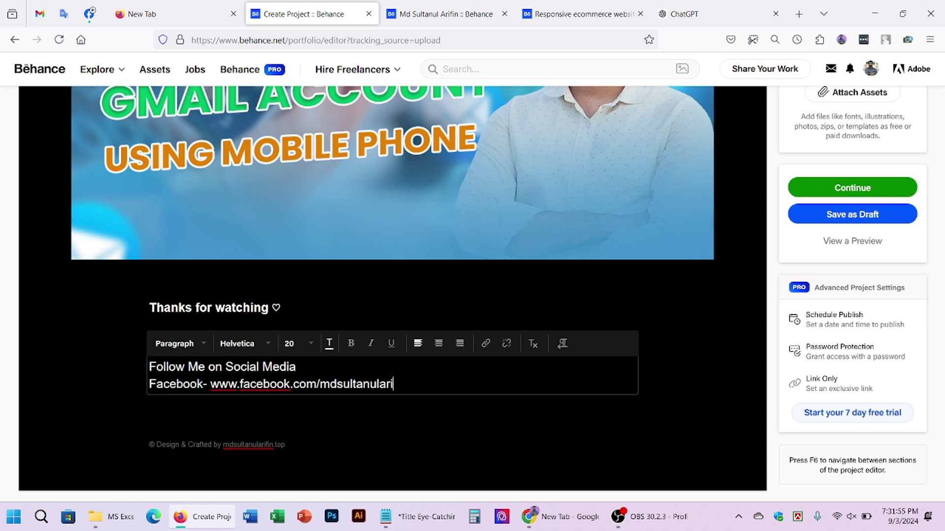
type("ifin0")
key("Return")
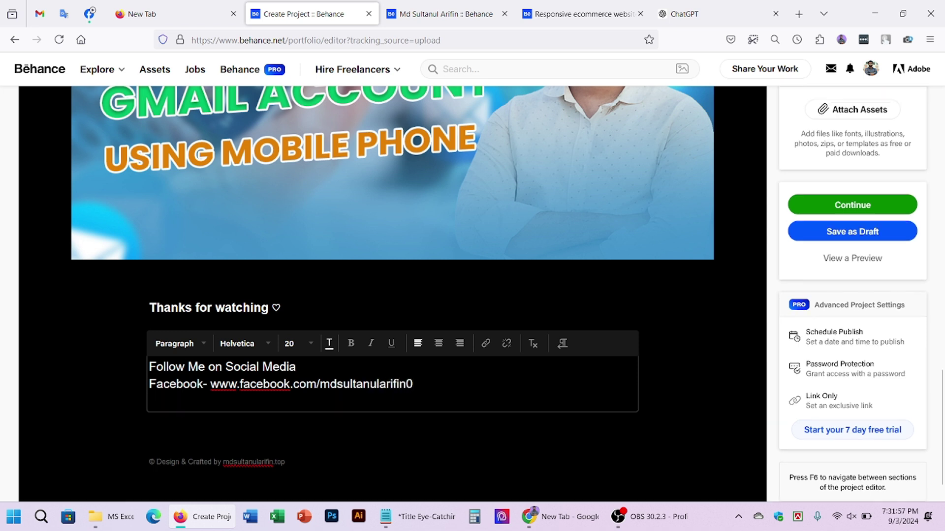
type("Twitter-  www")
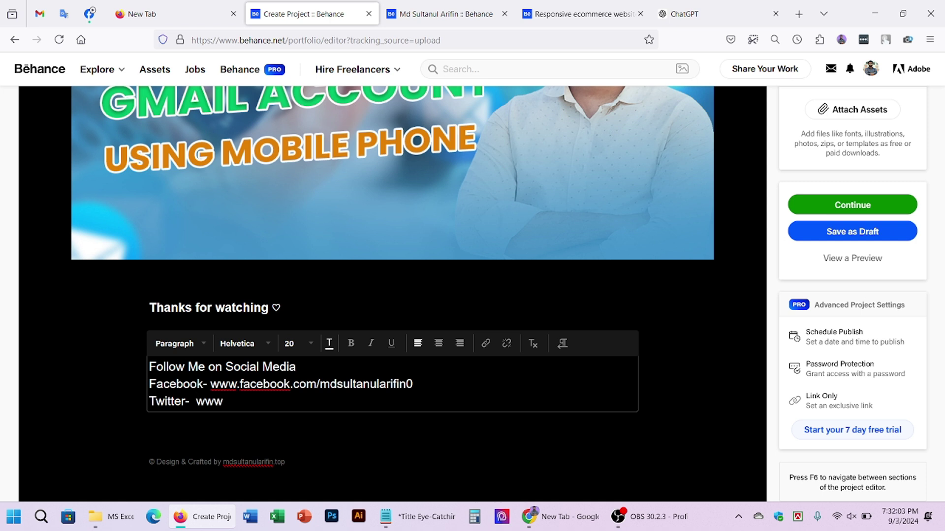
type(".twitter.com/")
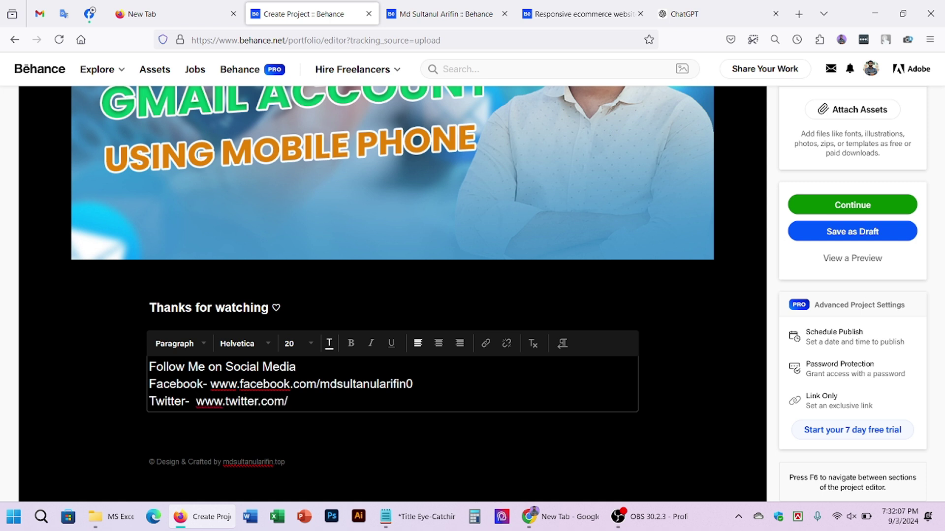
type("msarifin420")
key("Return")
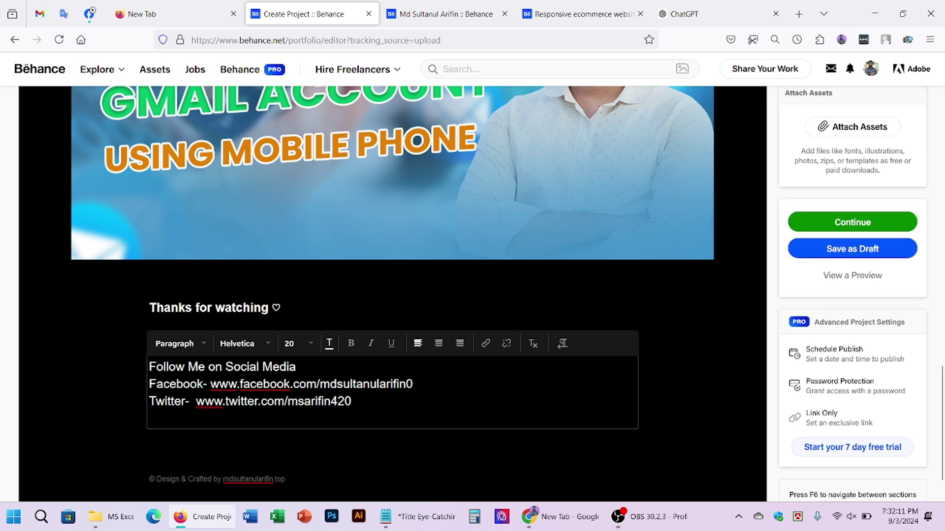
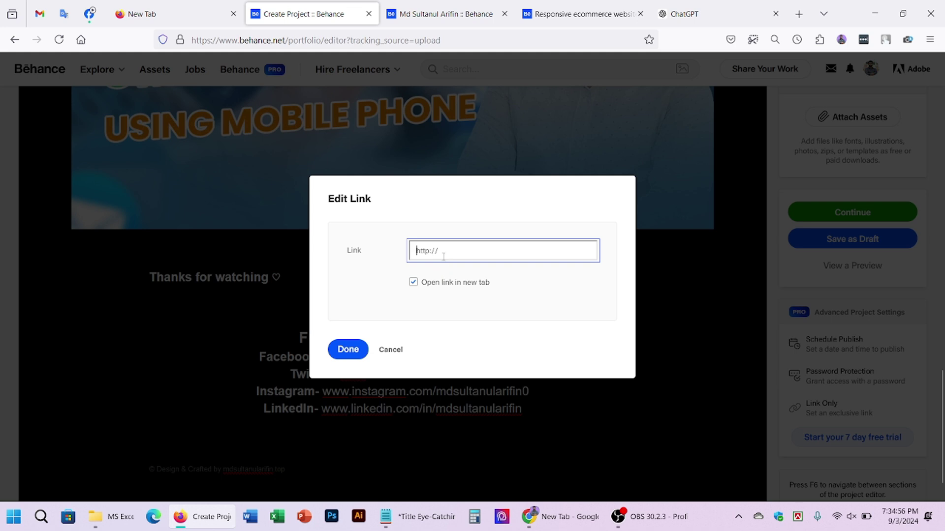
- Turn the whole Facebook profile address into a link to that same address, opening in a new tab
left_click(387, 350)
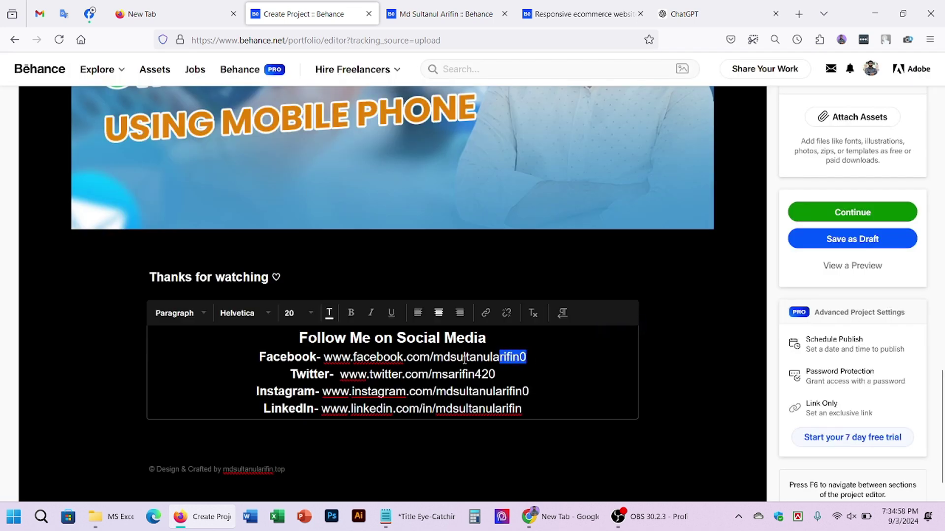
left_click_drag(464, 359, 323, 358)
key("ctrl+c")
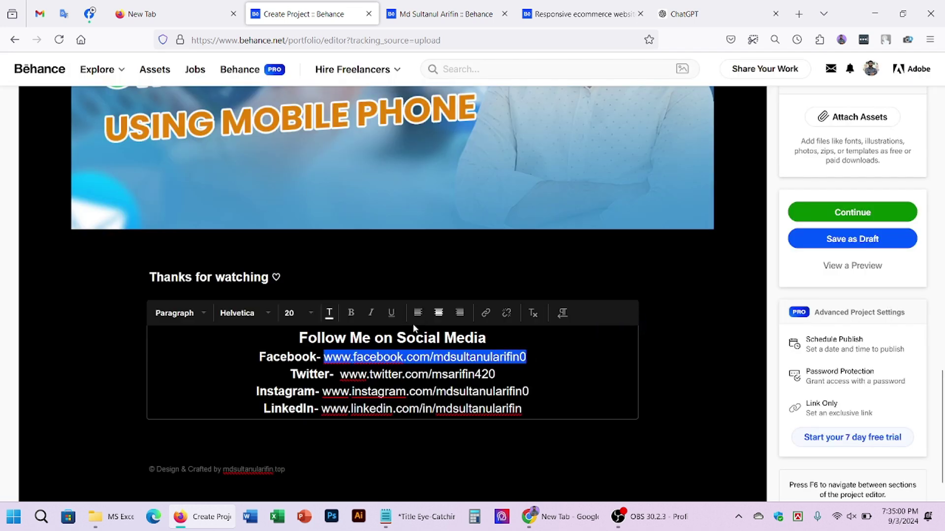
left_click(486, 314)
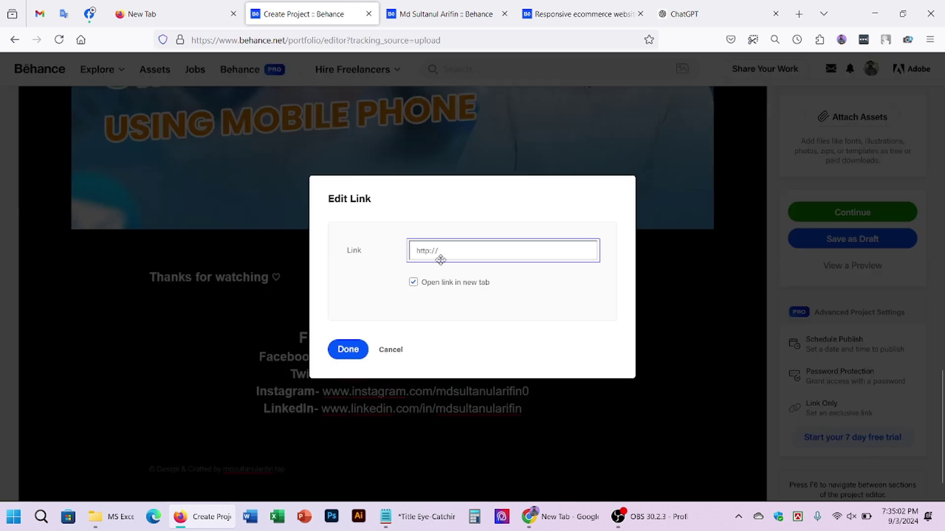
key("ctrl+v")
left_click(348, 349)
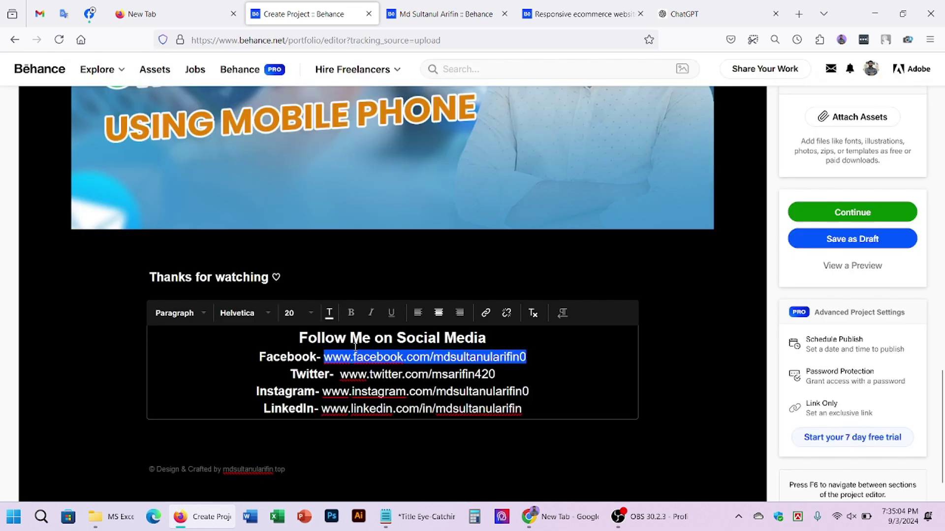
left_click(475, 366)
left_click(528, 442)
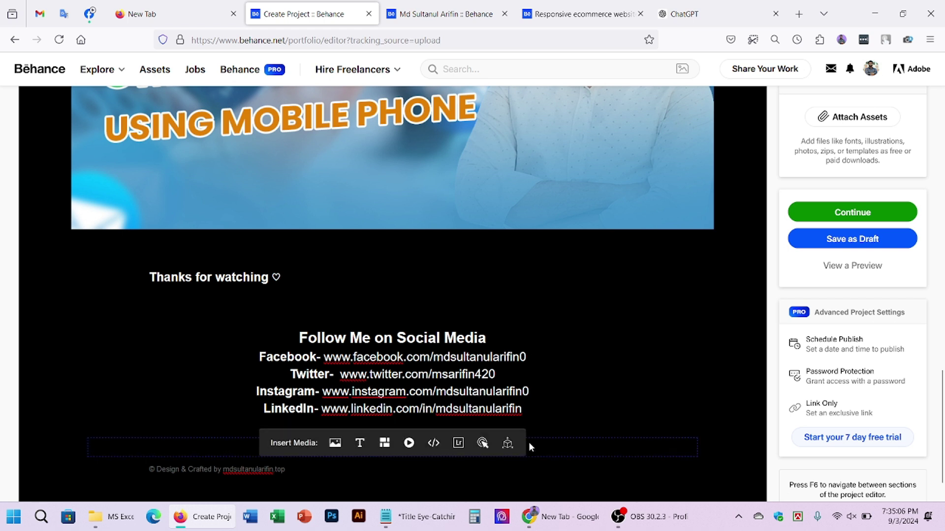
- Replace the profile address on the Twitter line with the designer's full name
left_click_drag(497, 375, 342, 374)
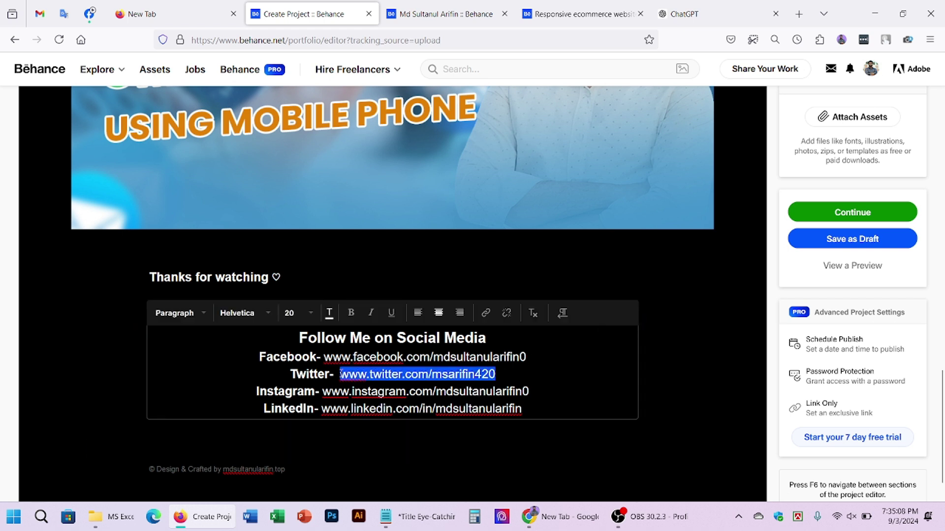
left_click_drag(496, 375, 342, 380)
type("Md Sultan")
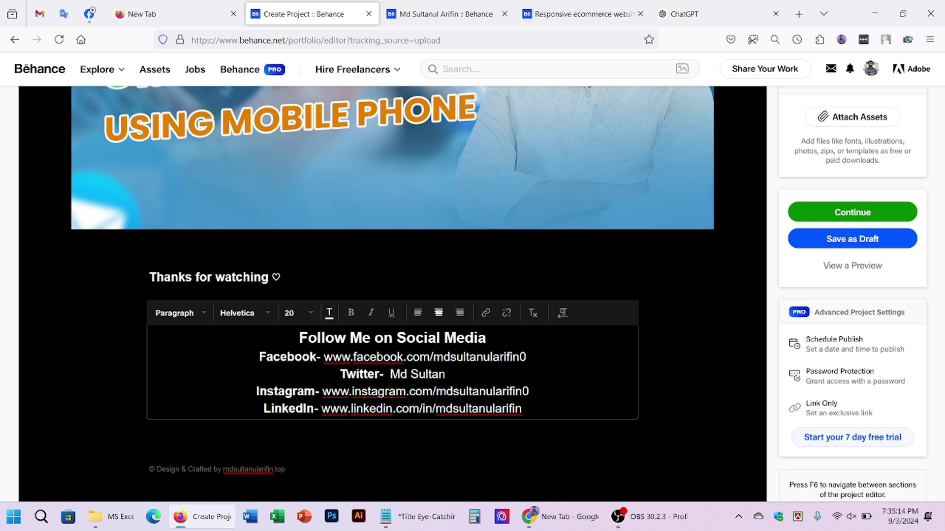
type("ul Arifin")
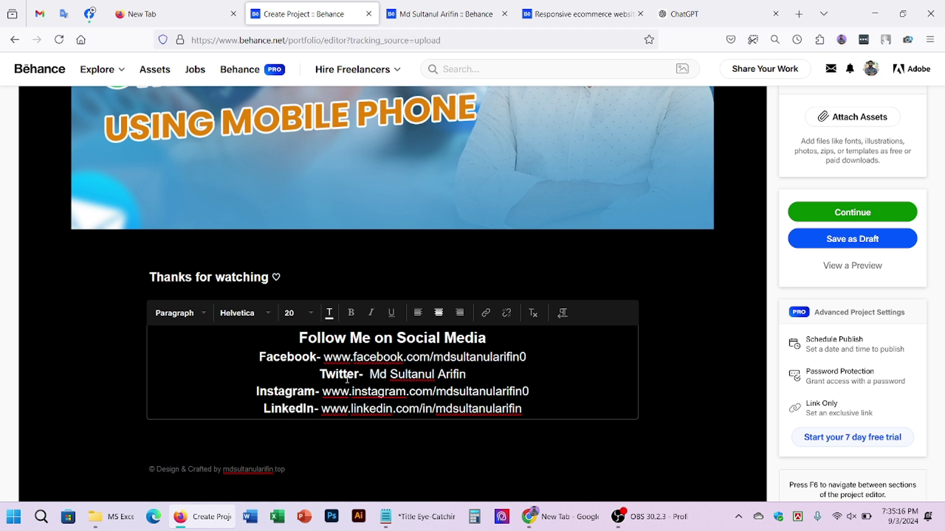
left_click_drag(484, 374, 370, 375)
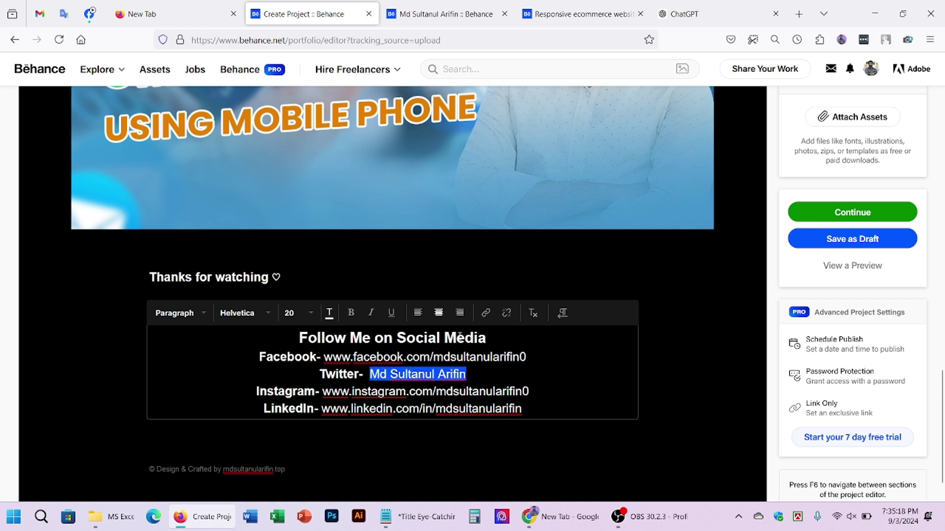
left_click(485, 314)
type("www.twitter.com/mdsultanularifin")
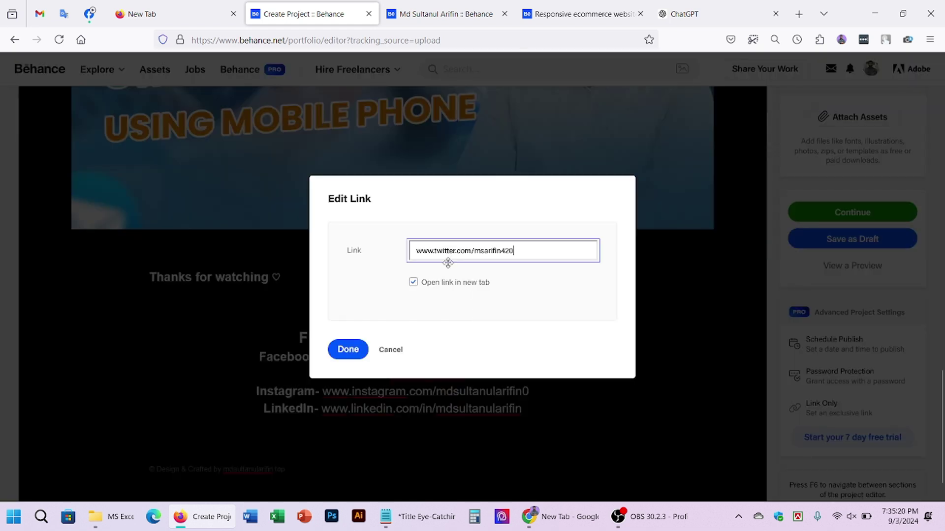
left_click(363, 349)
left_click(477, 382)
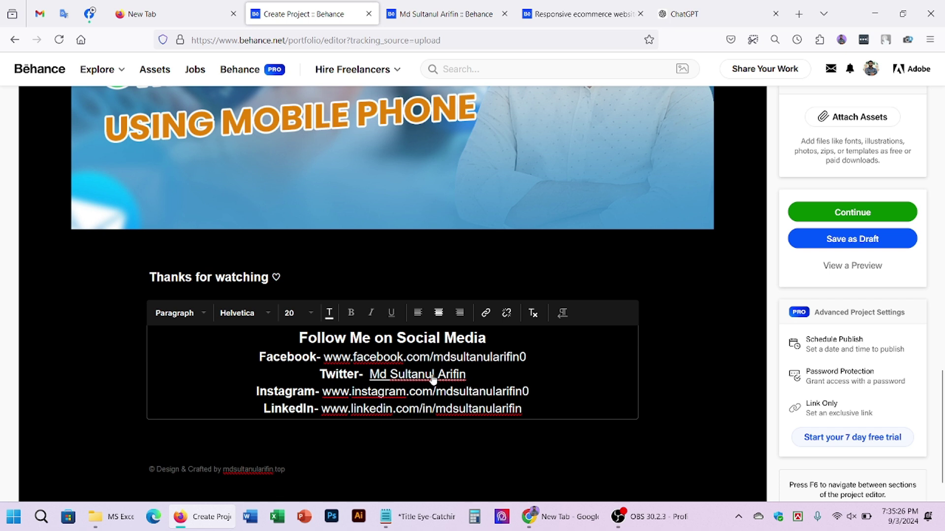
- Replace the profile address on the Facebook line with the designer's full name
left_click_drag(531, 354, 323, 356)
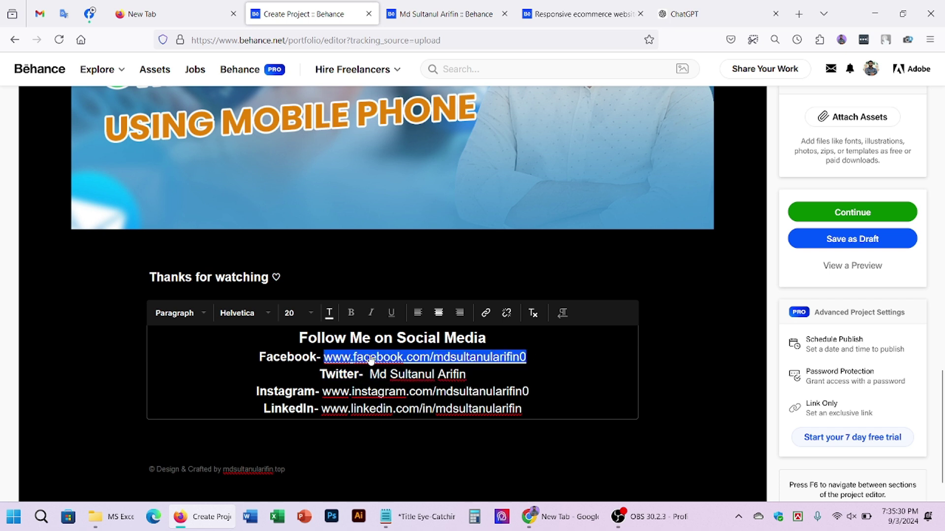
type("Md")
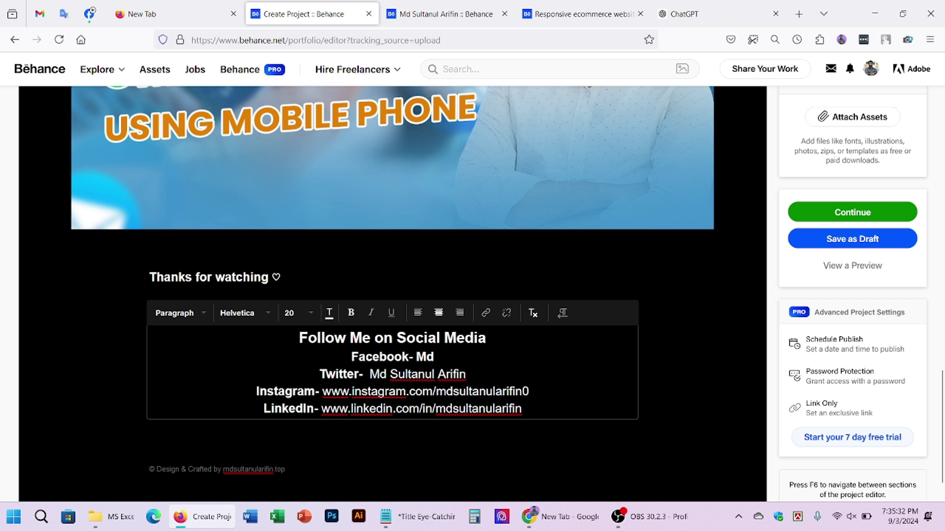
type(" Sultanulari")
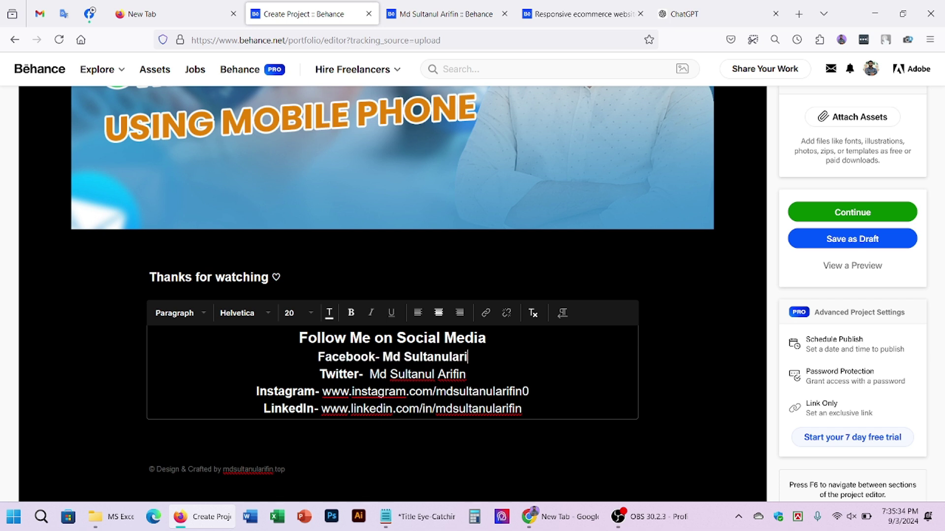
key("BackSpace")
key("BackSpace")
key("BackSpace")
type("Arifin")
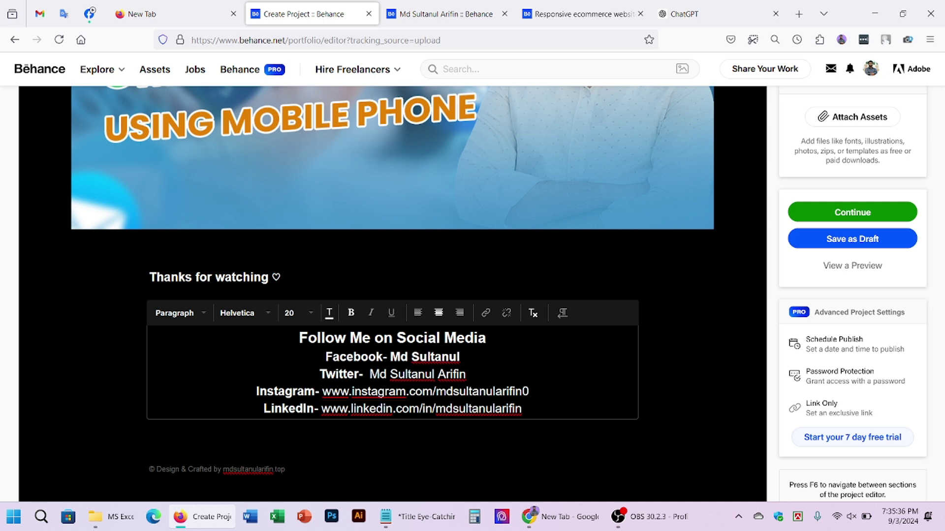
left_click(393, 377)
left_click(479, 357)
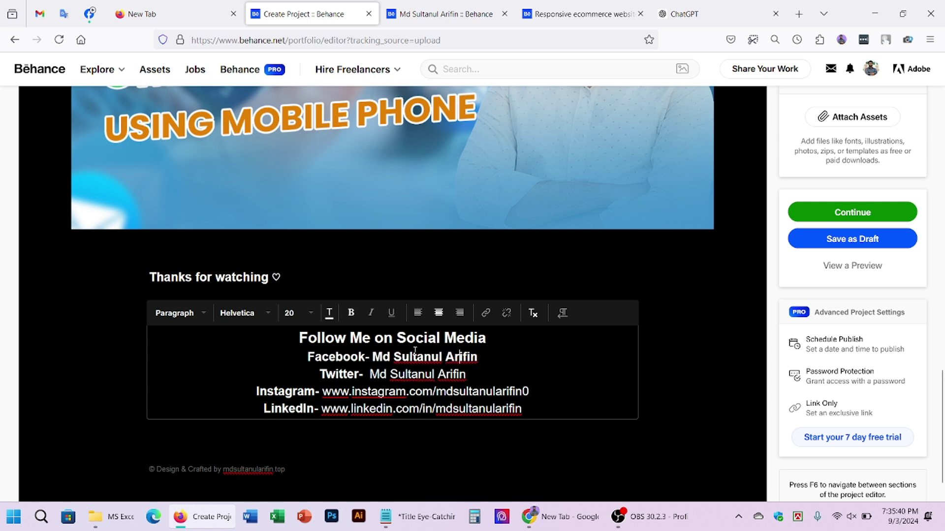
left_click_drag(372, 357, 478, 357)
left_click(365, 358)
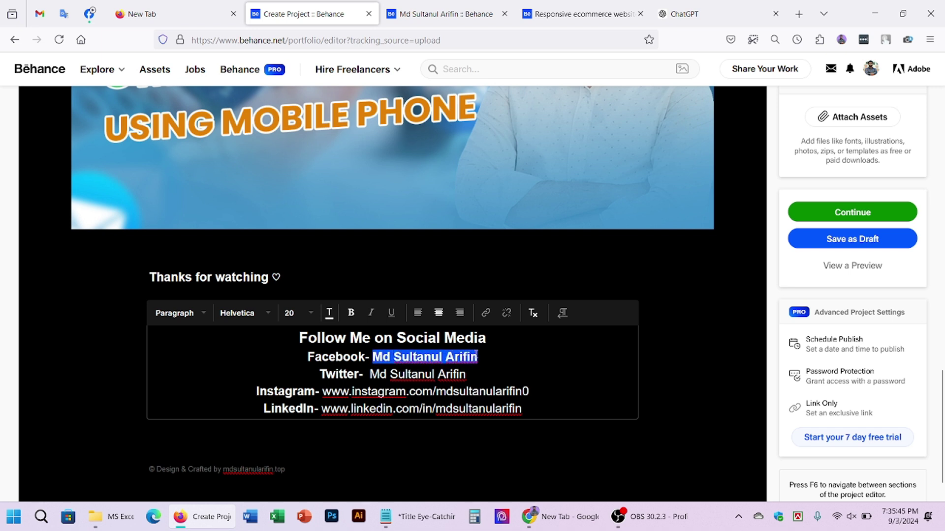
left_click(486, 313)
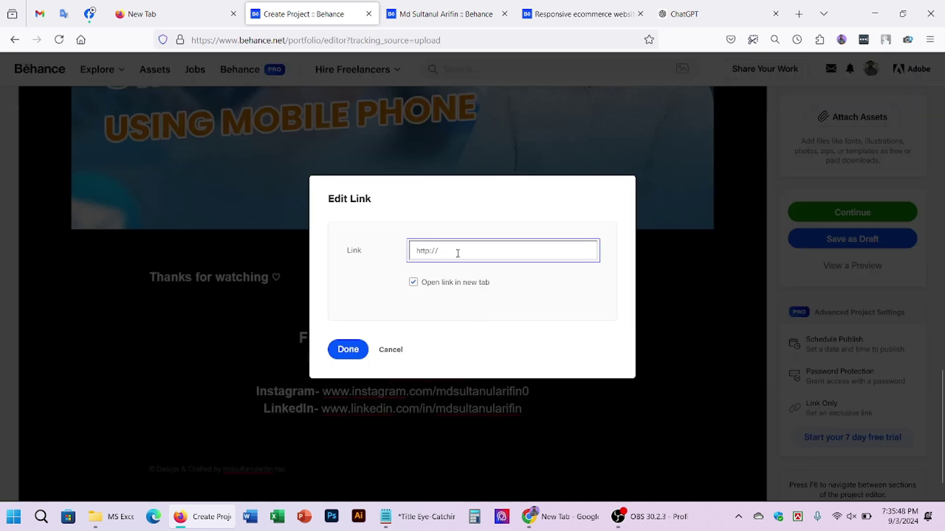
key("super+v")
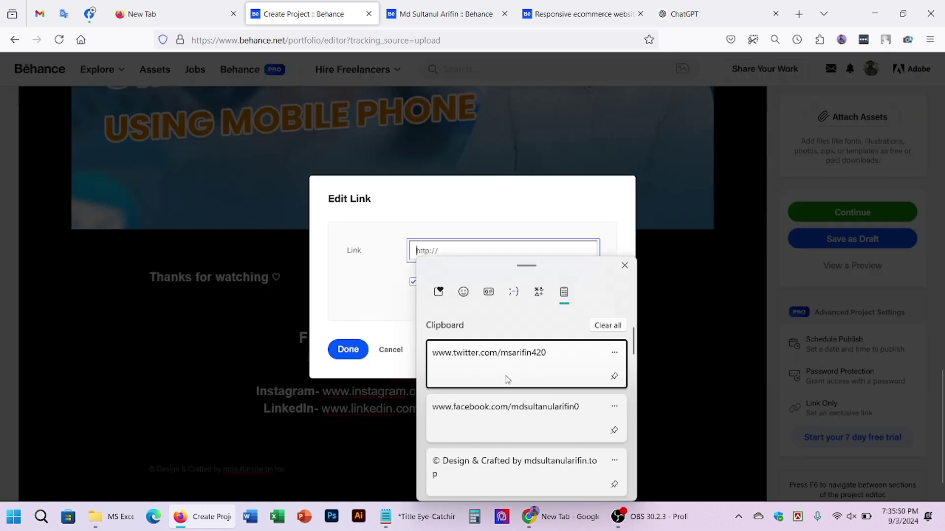
left_click(512, 392)
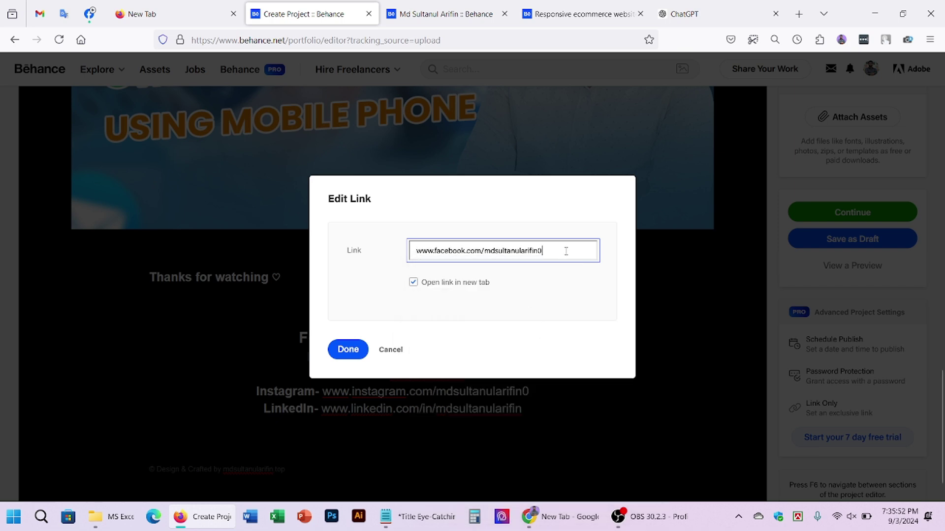
left_click(414, 282)
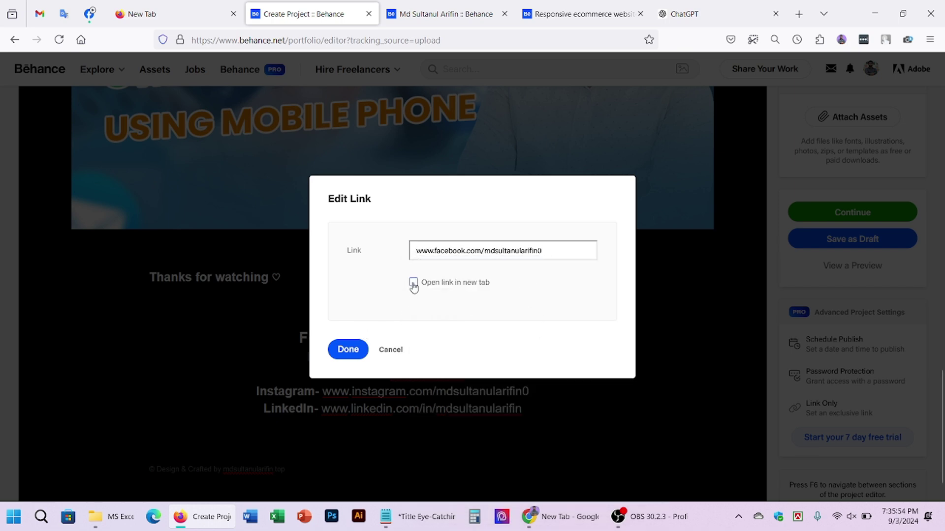
left_click(413, 283)
left_click(347, 350)
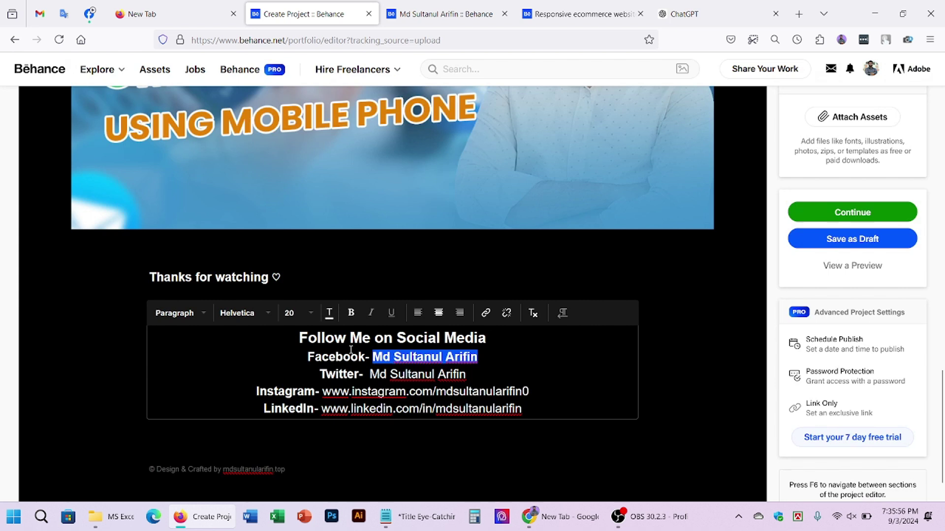
left_click(446, 376)
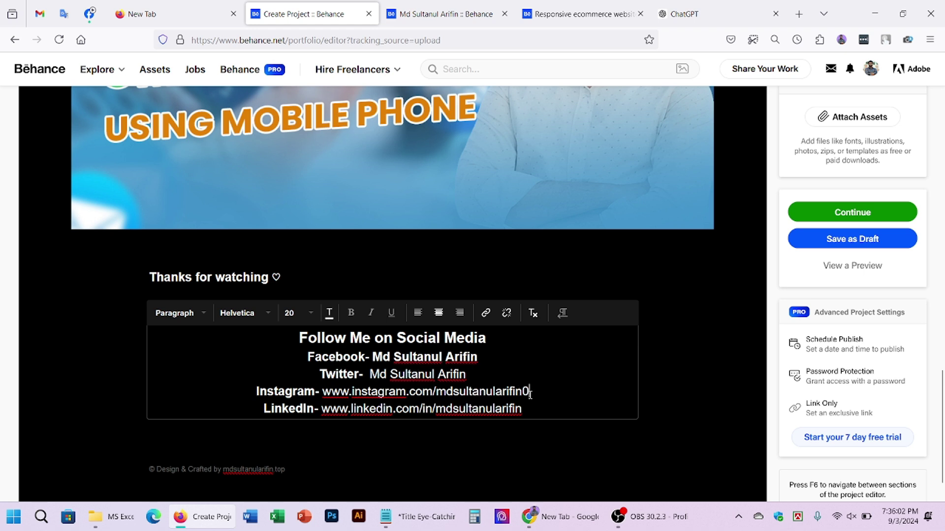
left_click_drag(529, 394, 322, 393)
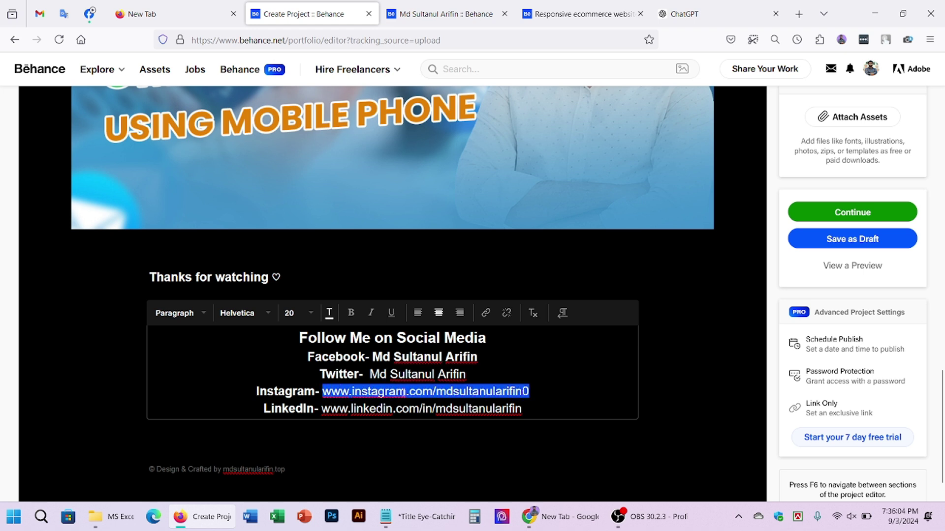
left_click(494, 375)
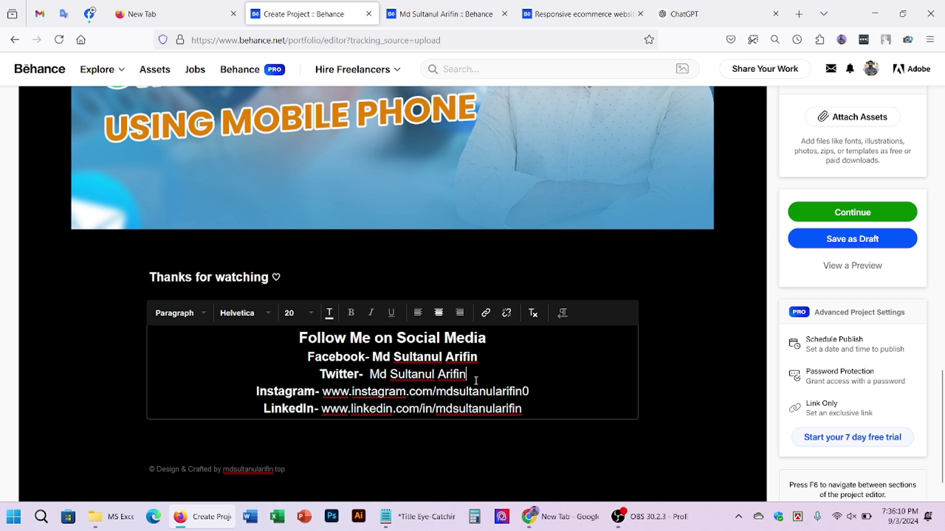
left_click_drag(325, 394, 529, 394)
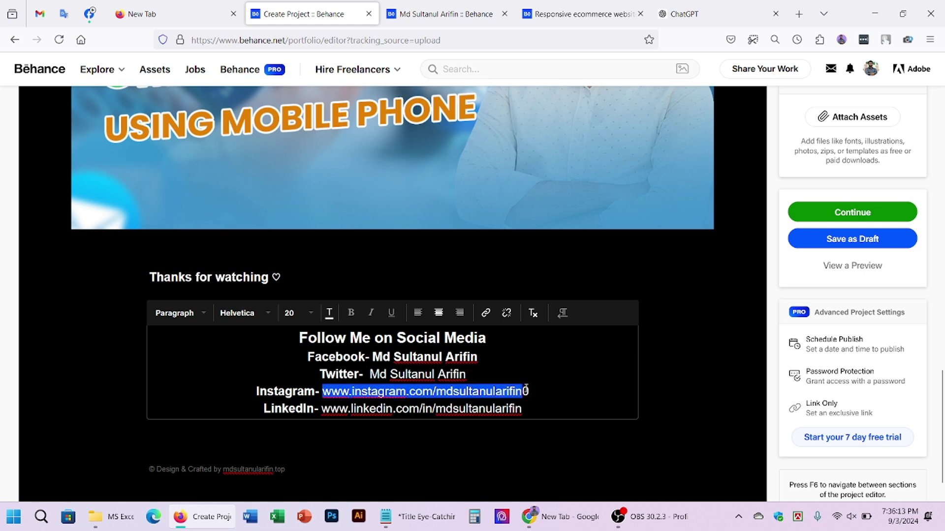
left_click(485, 366)
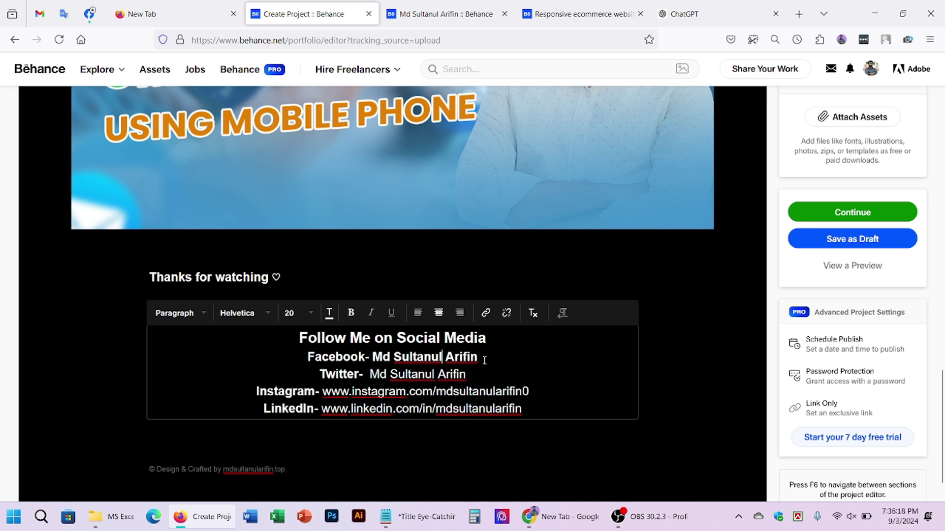
left_click_drag(485, 360, 371, 357)
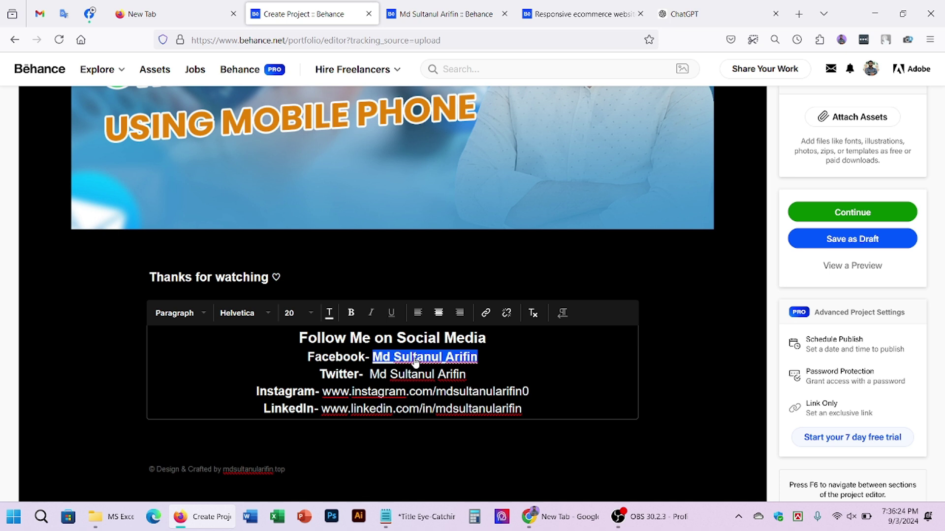
left_click(404, 390)
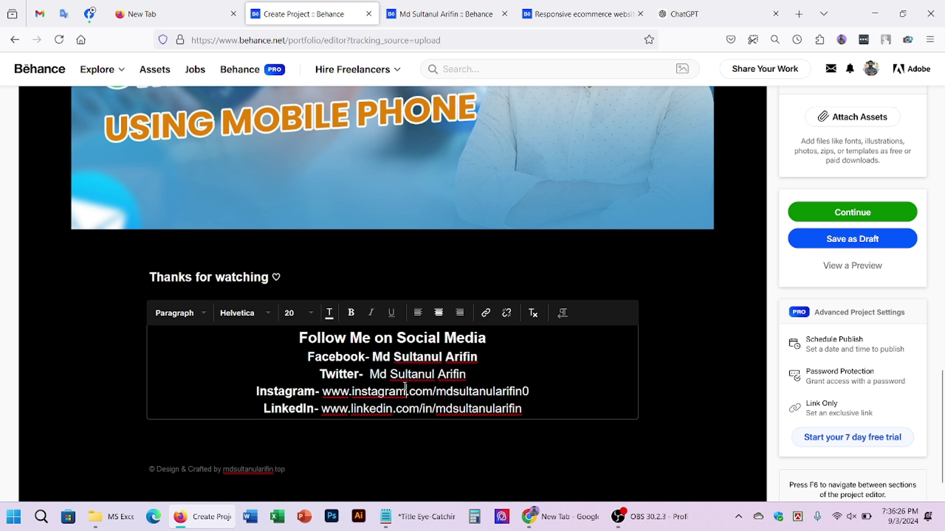
- Turn the whole Instagram profile address into a link to that same address, opening in a new tab
left_click_drag(323, 392, 538, 390)
left_click(536, 390)
left_click_drag(533, 392, 324, 390)
key("ctrl+c")
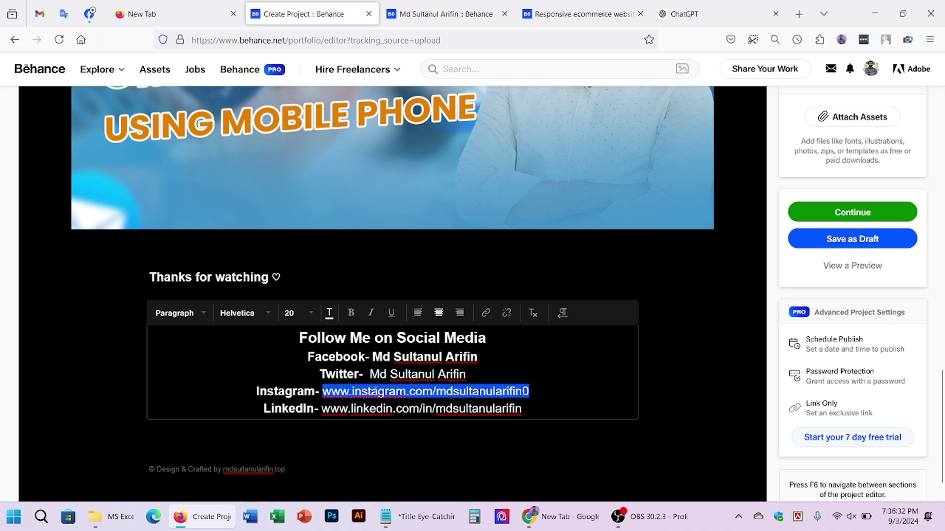
left_click(484, 313)
key("ctrl+v")
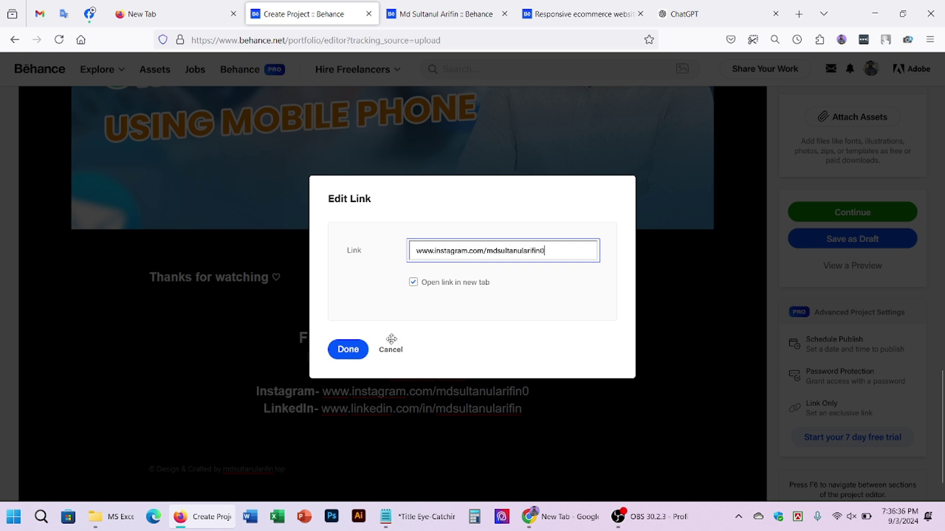
left_click(348, 349)
- Turn the whole LinkedIn profile address into a link to that same address, opening in a new tab
left_click(453, 409)
left_click_drag(519, 408, 326, 412)
key("ctrl+c")
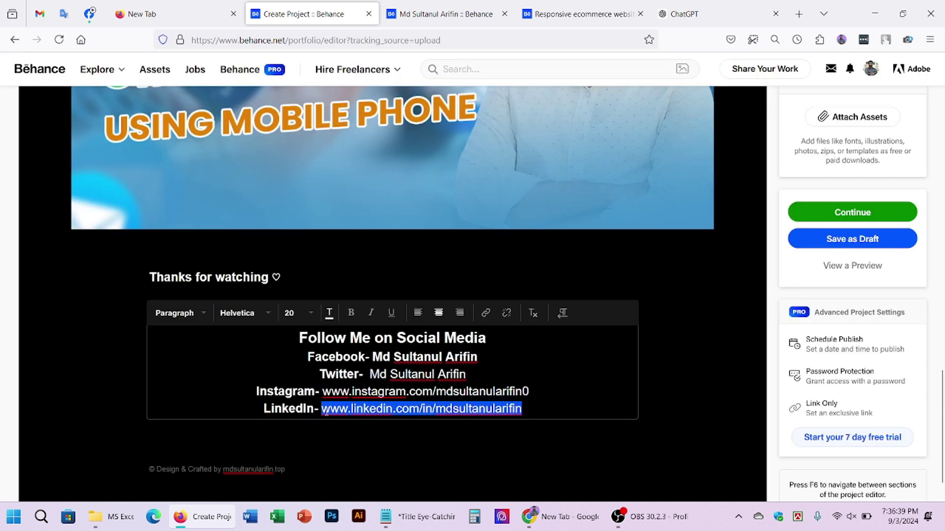
left_click(486, 313)
key("ctrl+v")
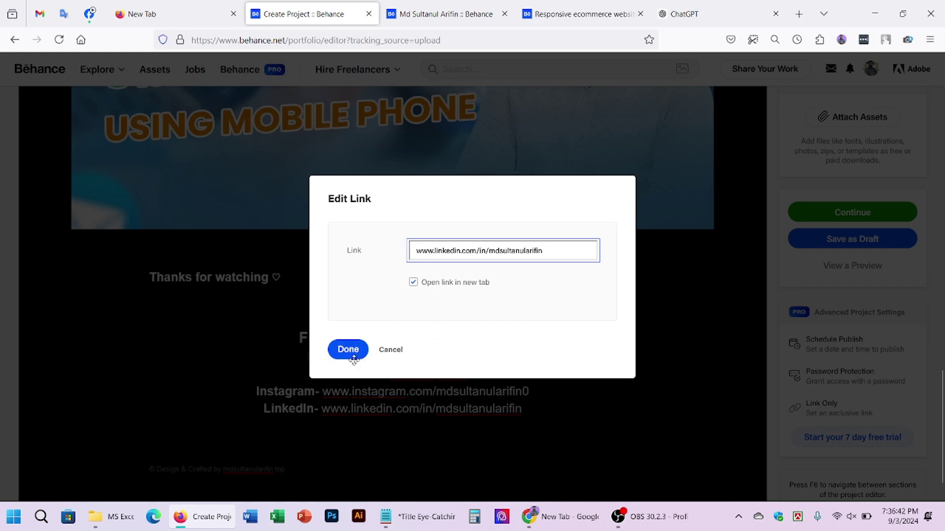
left_click(348, 349)
left_click(524, 408)
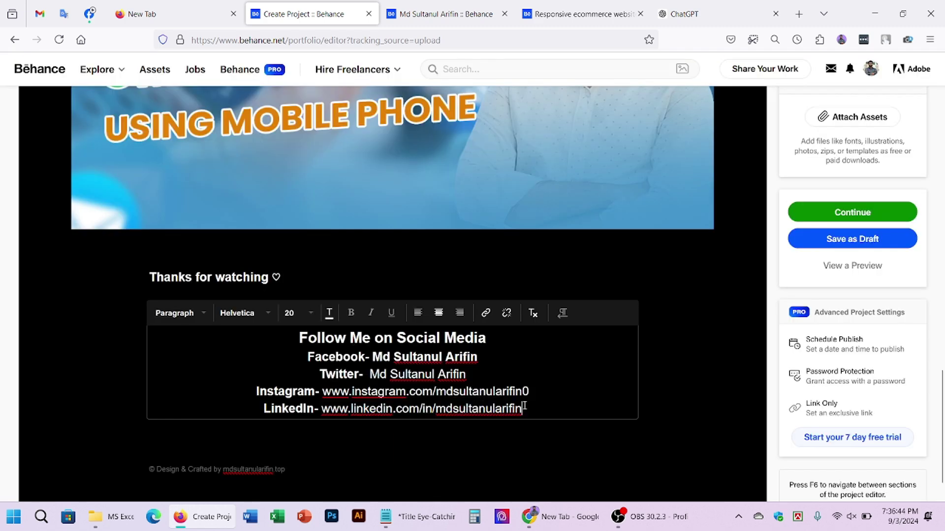
- Insert a blank line between the "Follow Me on Social Media" heading and the Facebook line
scroll(520, 419, "down", 1)
scroll(492, 416, "up", 3)
scroll(464, 414, "down", 3)
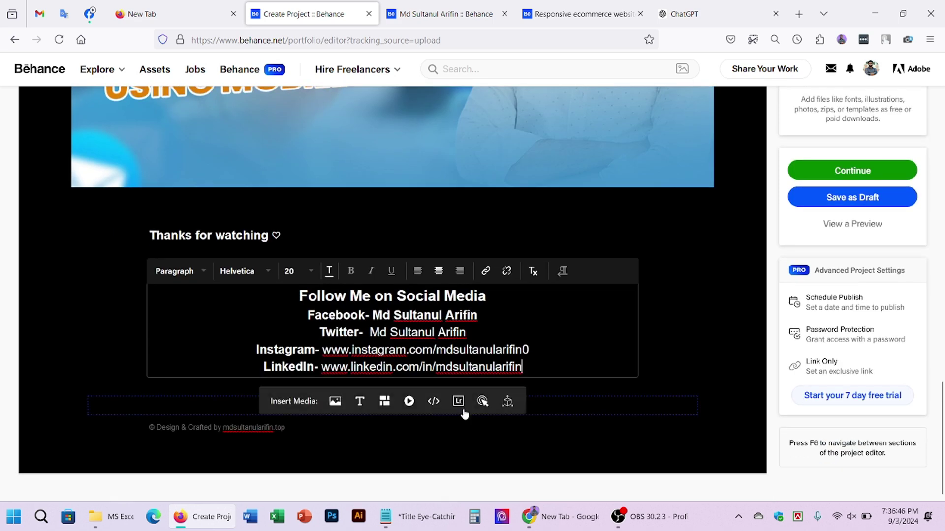
left_click(488, 298)
key("Return")
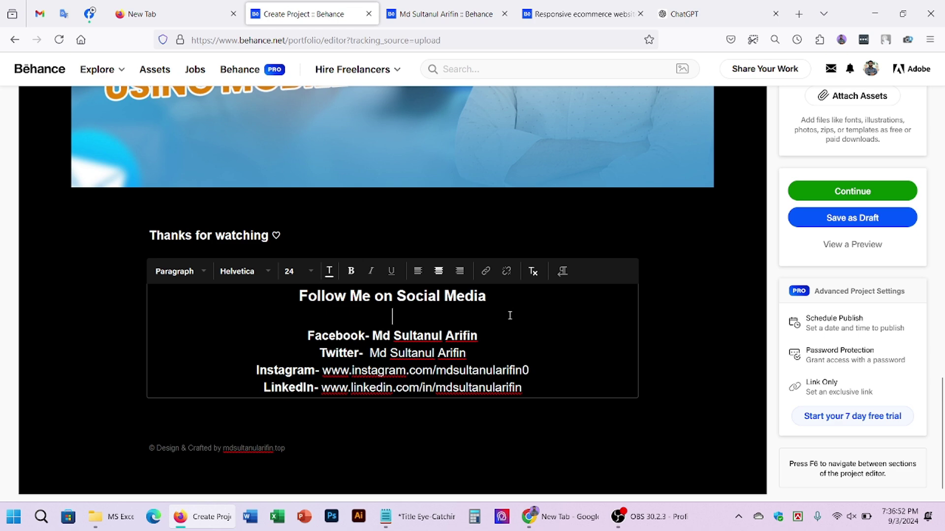
- Change the text colour of the "© Design & Crafted by" copyright line to white
scroll(508, 339, "up", 3)
scroll(510, 346, "down", 3)
scroll(481, 396, "down", 1)
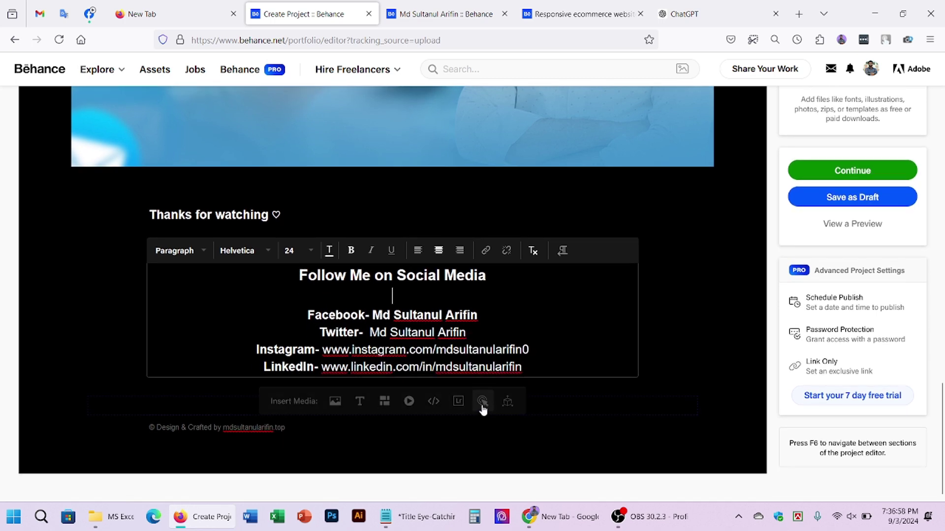
triple_click(321, 431)
left_click(330, 402)
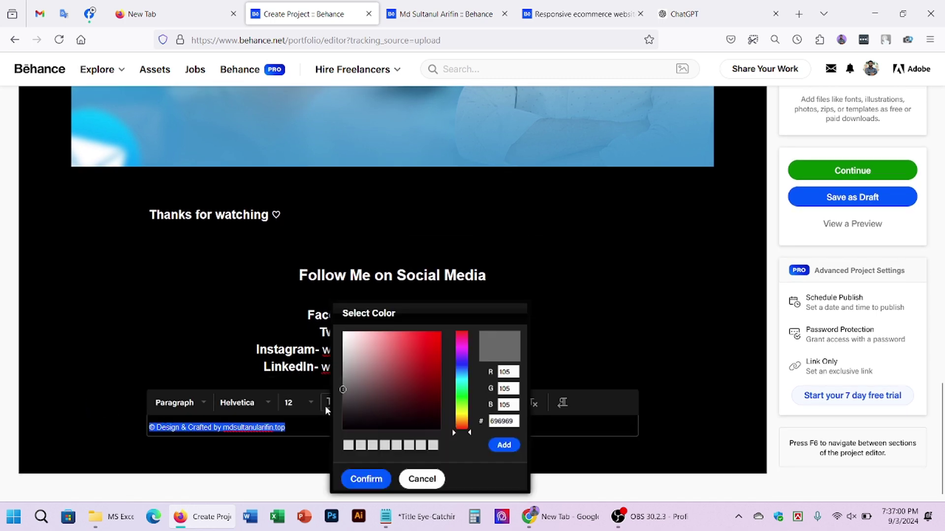
left_click(366, 479)
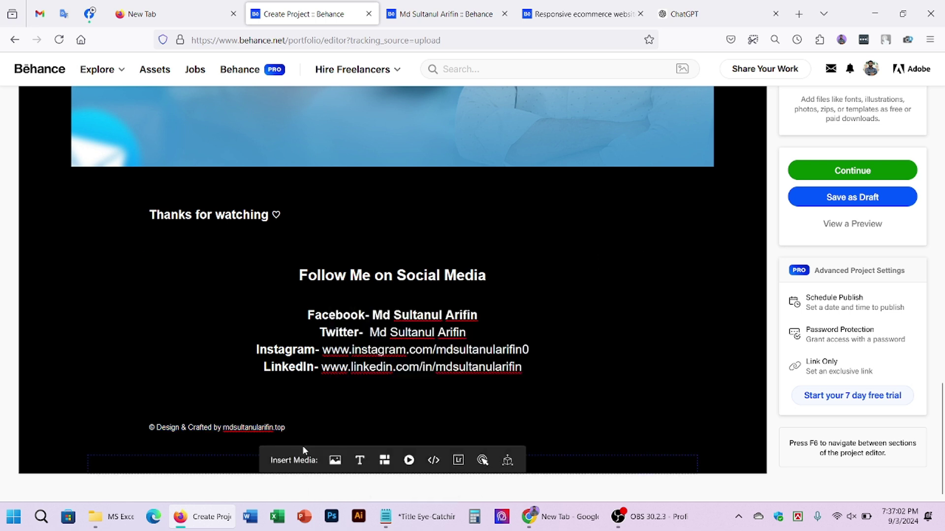
- Set the font size of the "© Design & Crafted by" copyright line to 20
left_click_drag(331, 431, 146, 423)
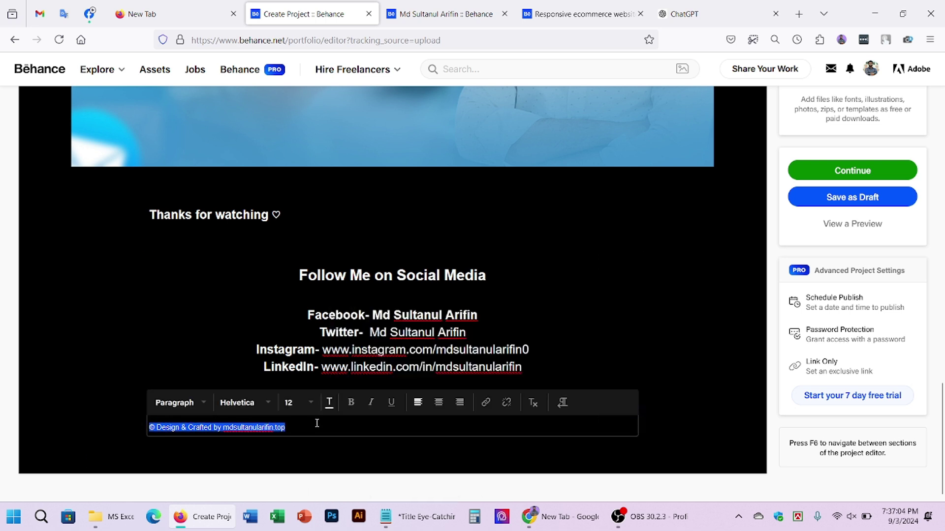
left_click(299, 402)
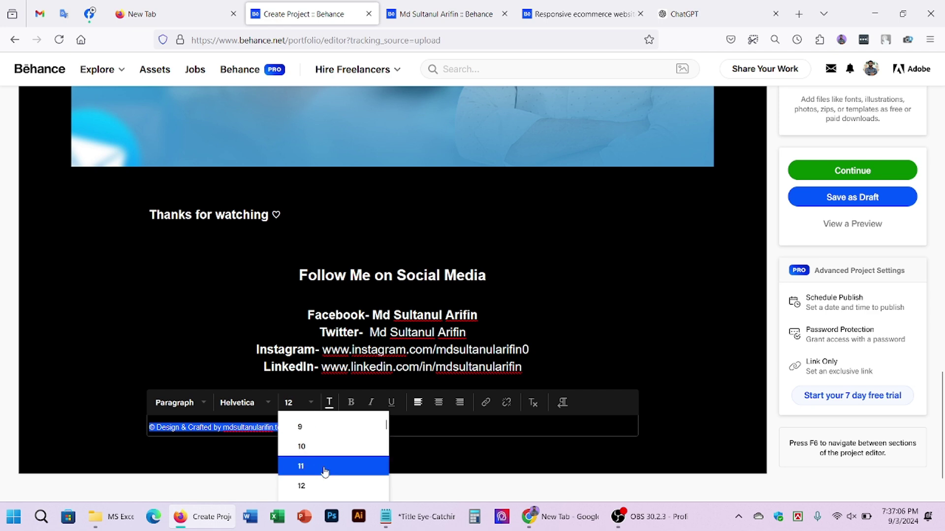
scroll(325, 471, "down", 3)
left_click(325, 463)
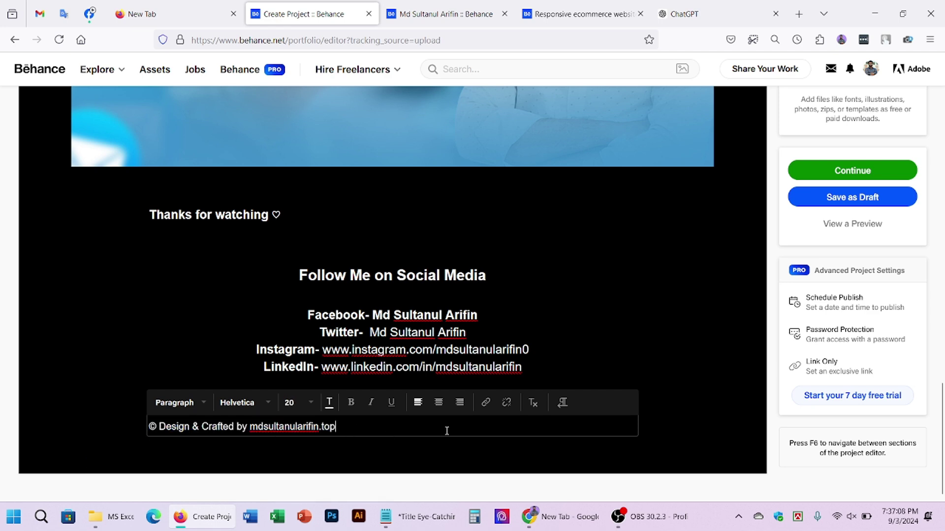
left_click(601, 384)
- Check over the project layout and continue to the form for its title, tags, tools, categories and visibility
scroll(601, 383, "up", 15)
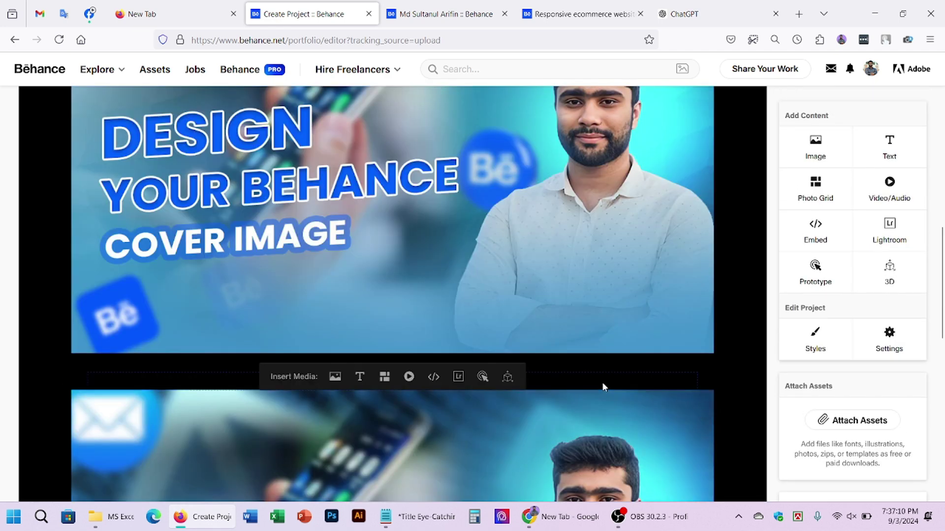
scroll(639, 389, "down", 15)
scroll(837, 369, "up", 1)
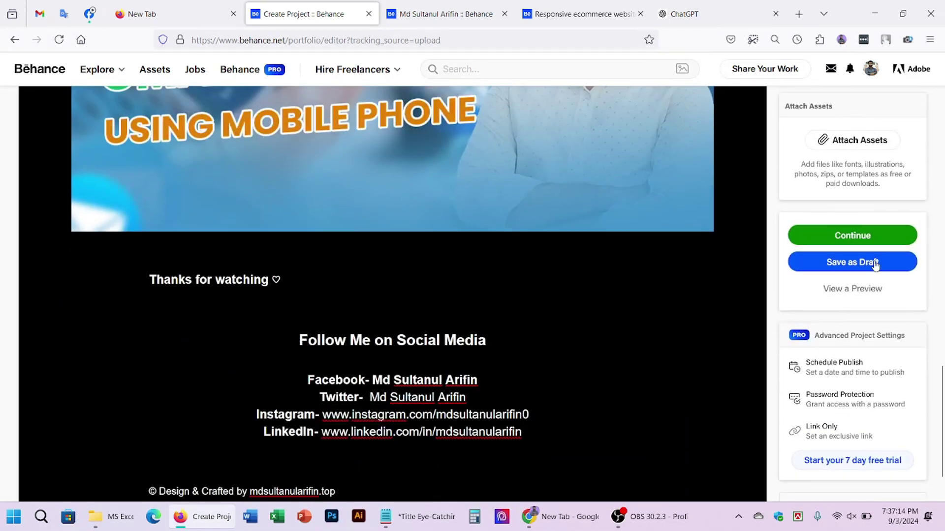
scroll(809, 290, "up", 3)
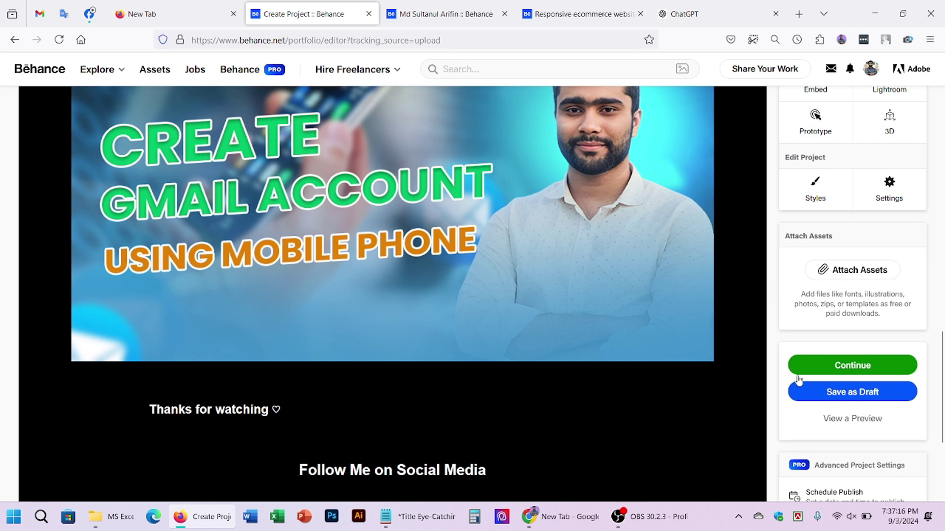
left_click(850, 364)
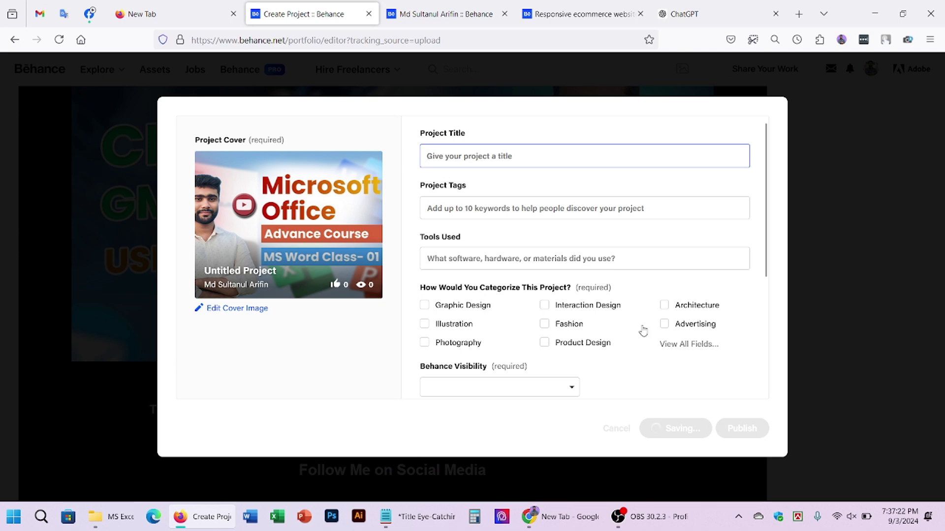
- Close the project details form and open the project's style settings
left_click(830, 207)
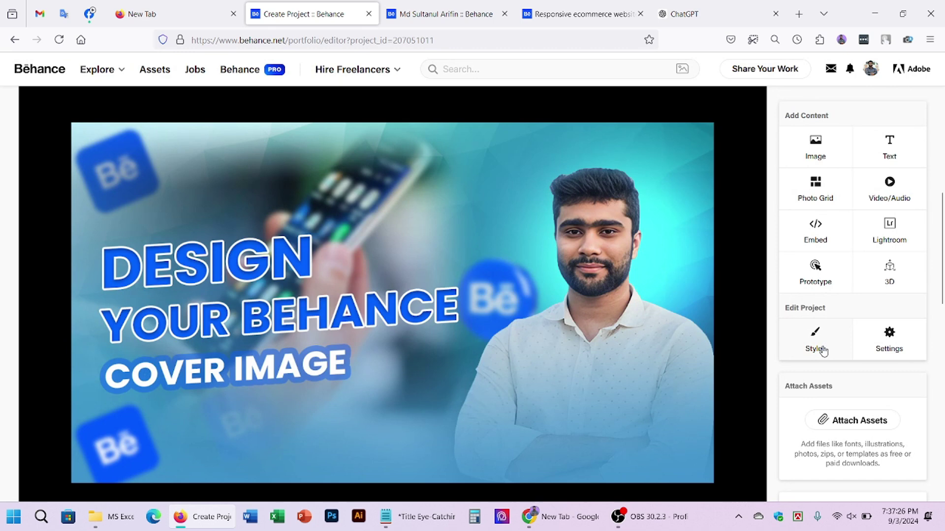
left_click(820, 350)
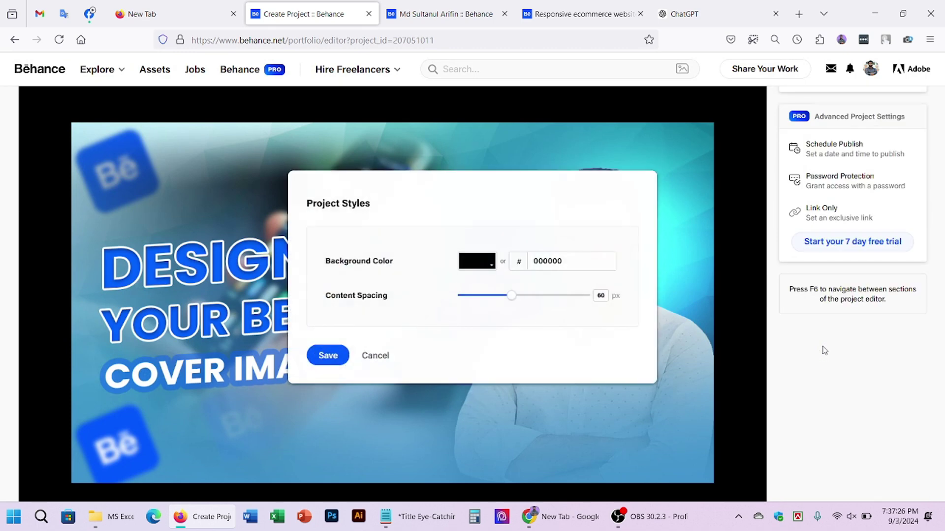
- Try blue, light yellow and bright green as the project background colour, and return it to black (000000)
left_click(475, 265)
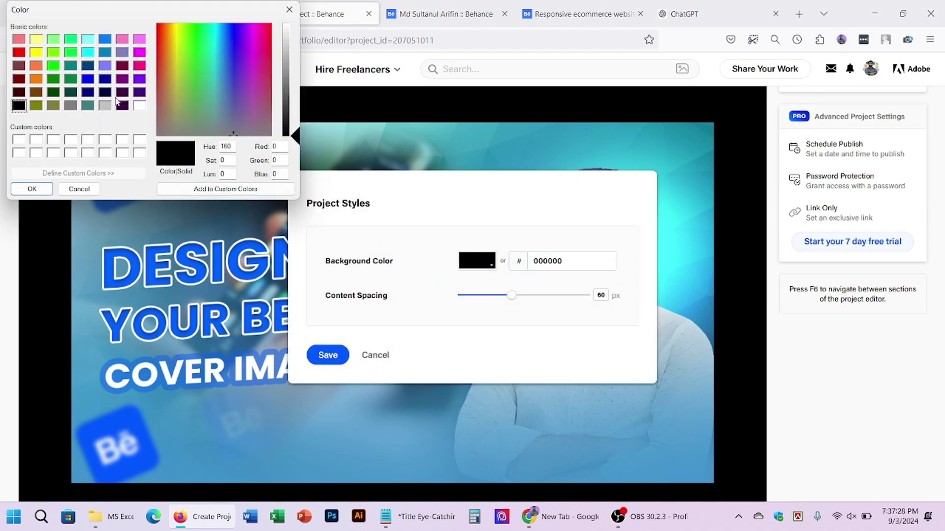
left_click(87, 79)
left_click(36, 39)
left_click(53, 66)
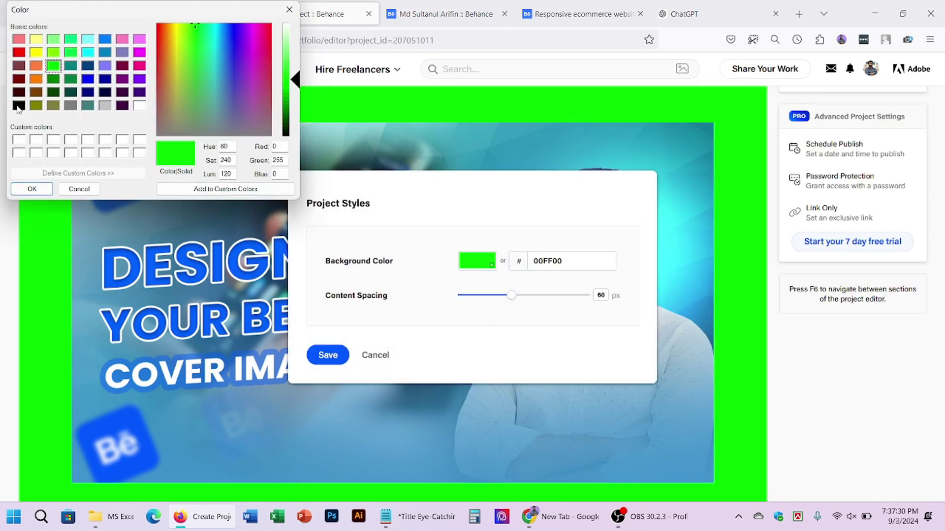
left_click(19, 105)
left_click(31, 189)
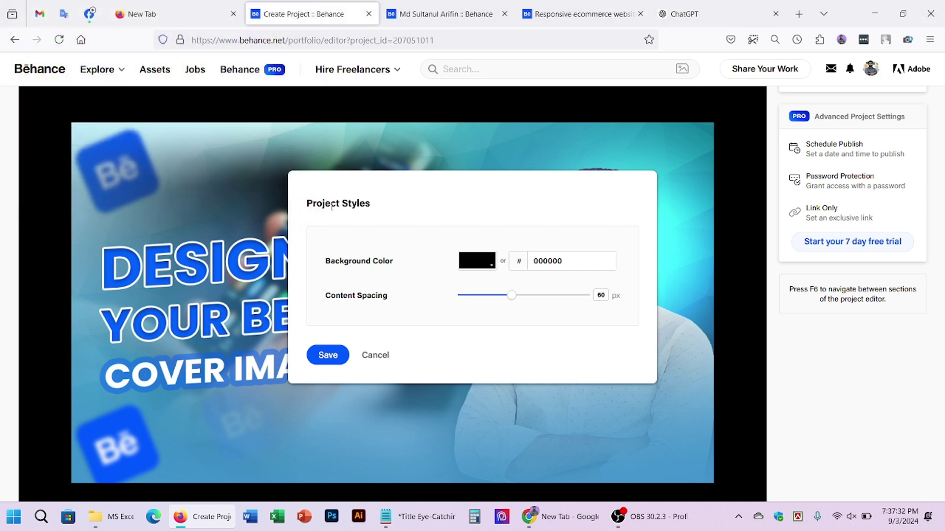
- Compare a few background colours, set the project background to dark blue 004080 and save the style
left_click(476, 260)
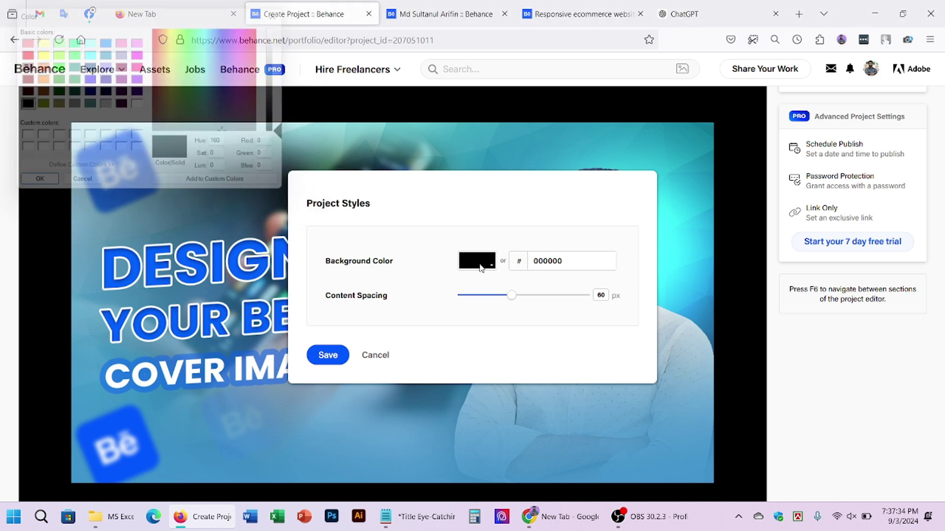
left_click(36, 40)
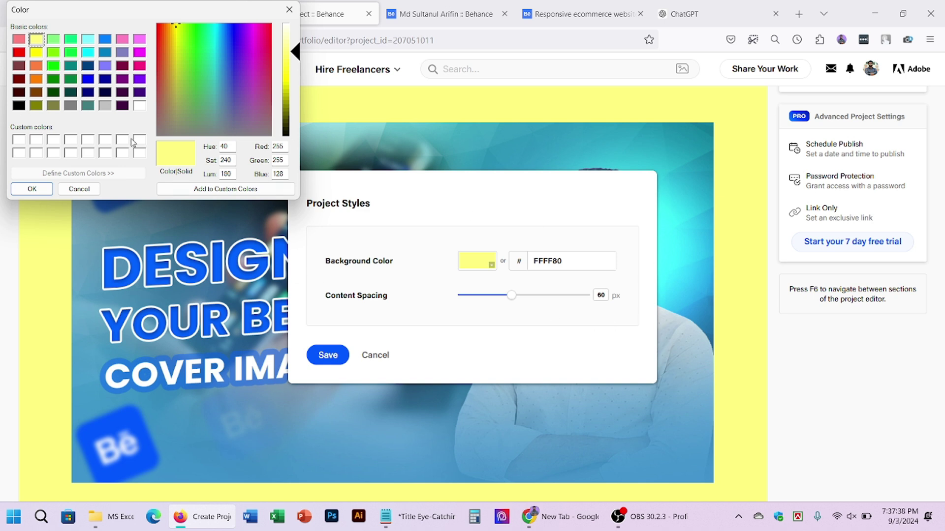
left_click(19, 105)
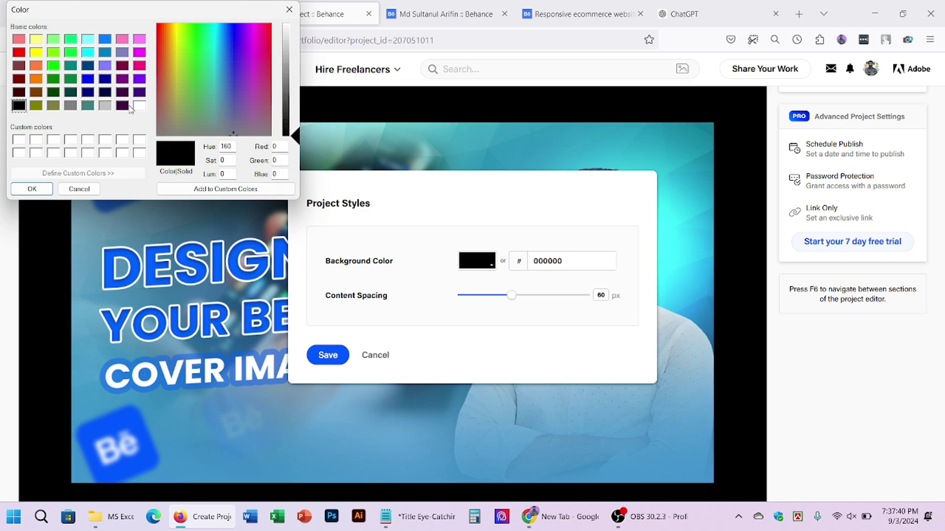
left_click(36, 79)
left_click(53, 92)
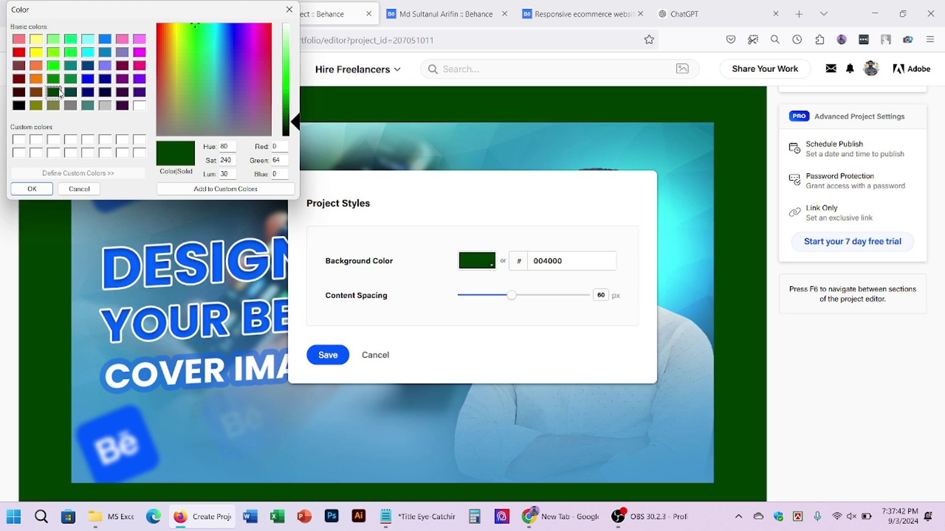
left_click(88, 105)
left_click(87, 93)
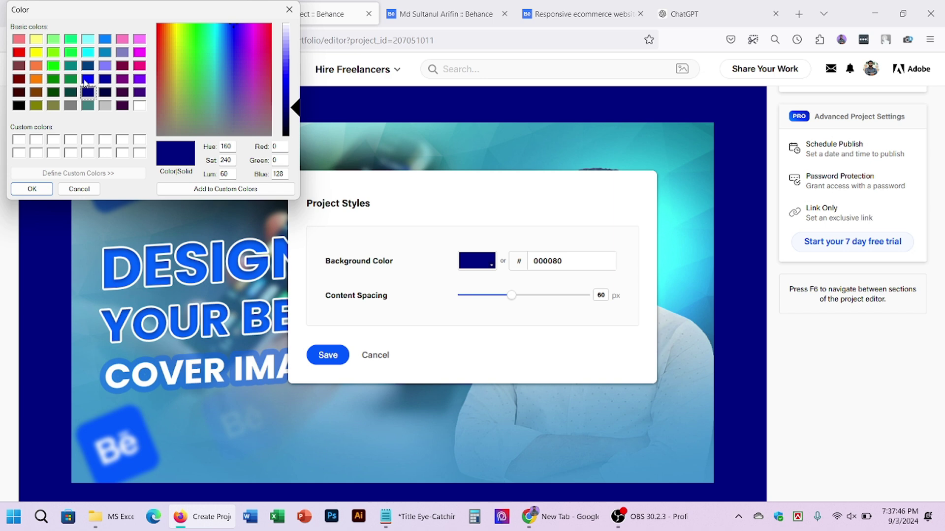
left_click(87, 66)
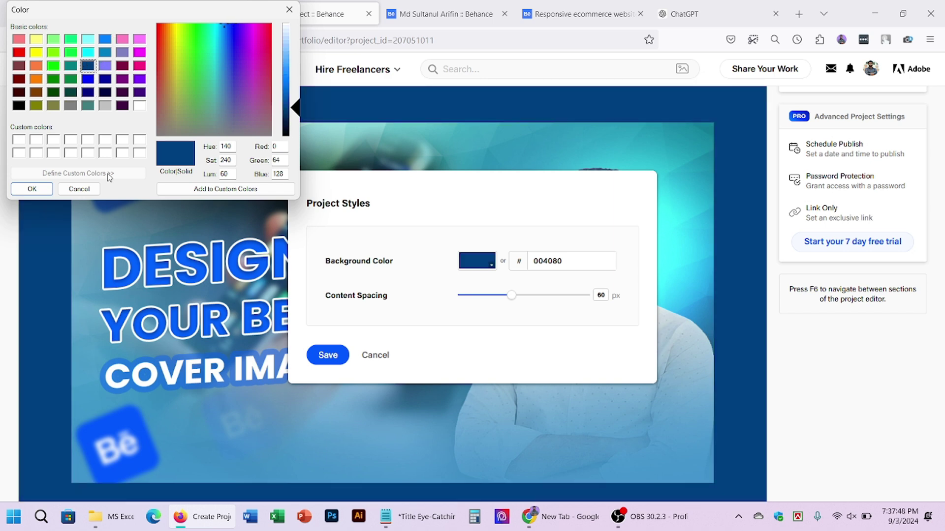
left_click(31, 188)
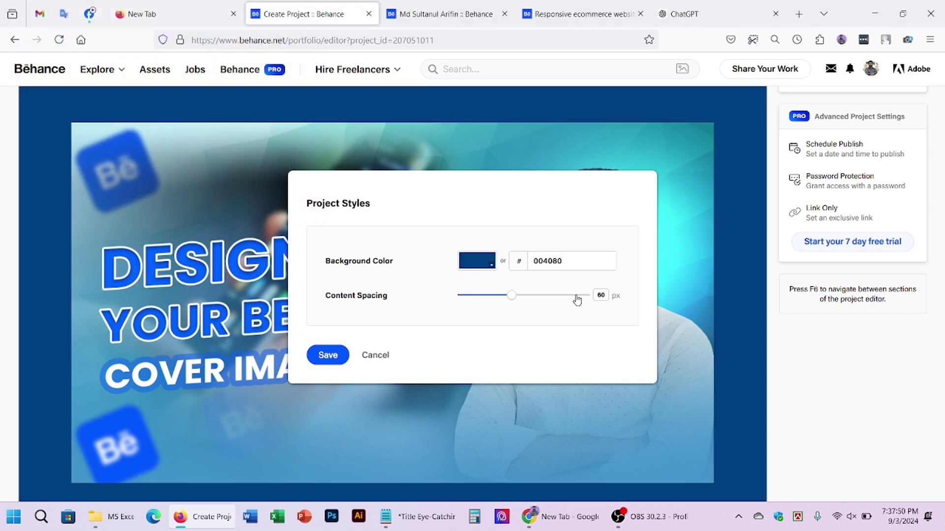
left_click(328, 355)
- Centre the "Thanks for watching" line above the social media block
scroll(672, 311, "down", 10)
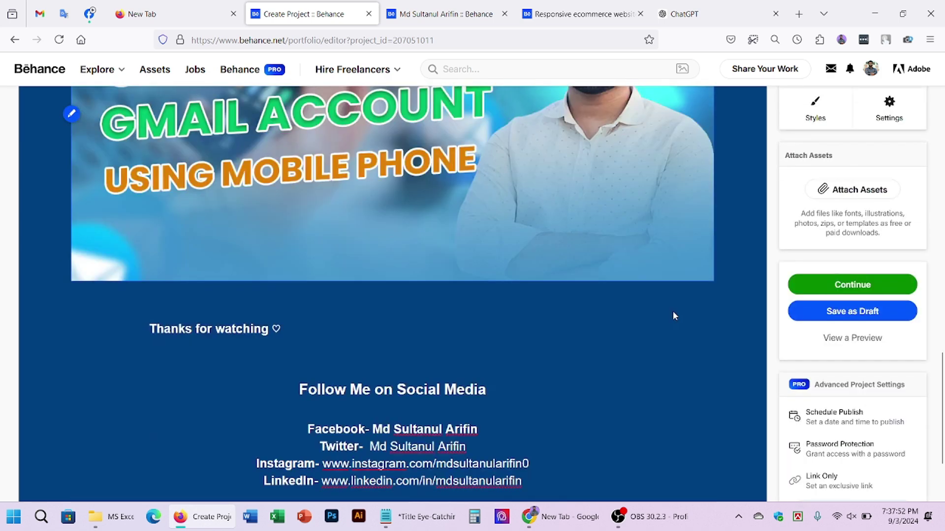
scroll(672, 316, "down", 2)
scroll(559, 350, "up", 1)
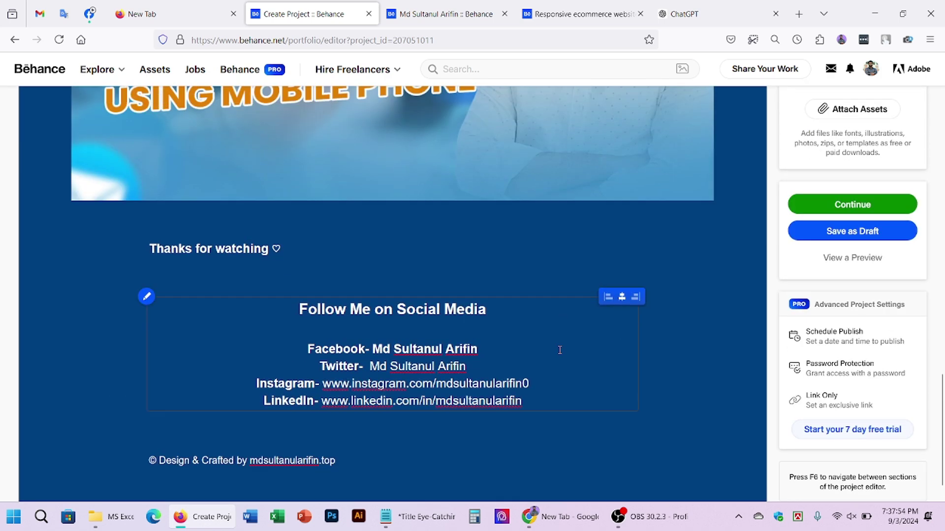
double_click(234, 279)
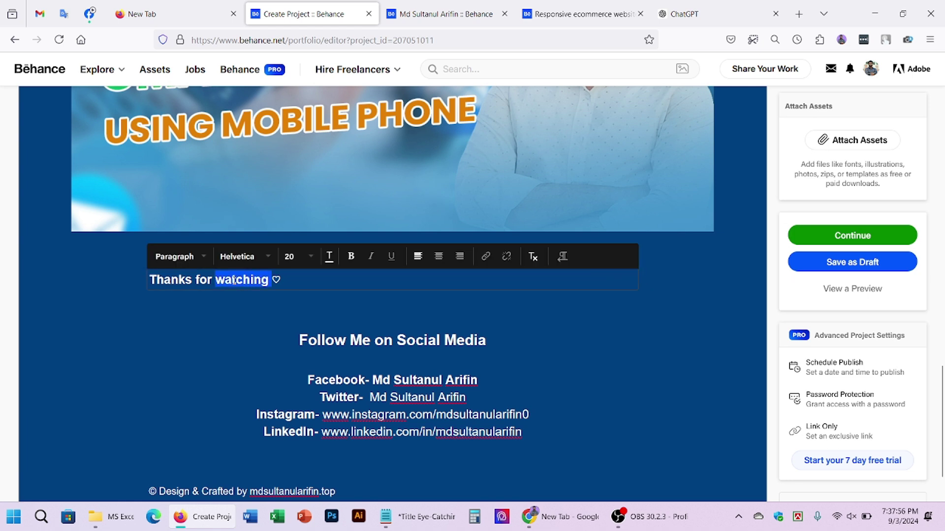
triple_click(234, 279)
left_click(438, 256)
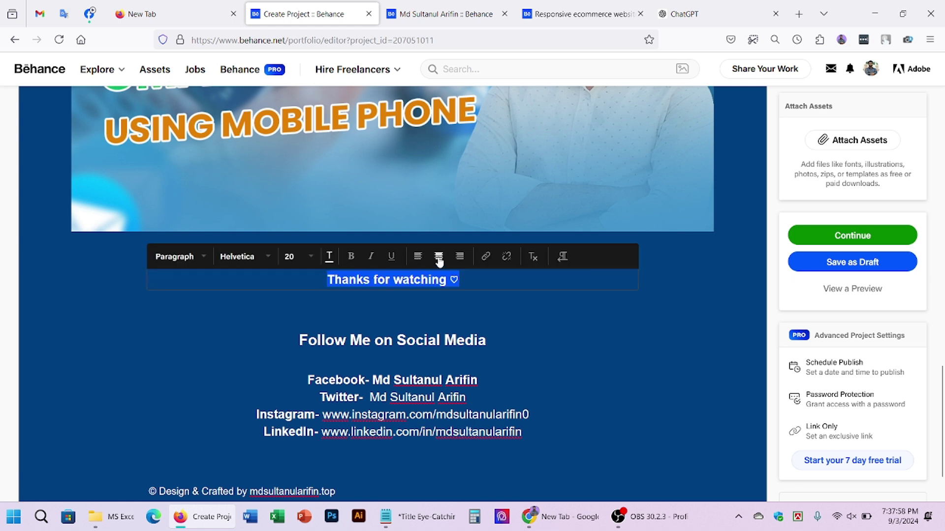
left_click(506, 334)
left_click(651, 326)
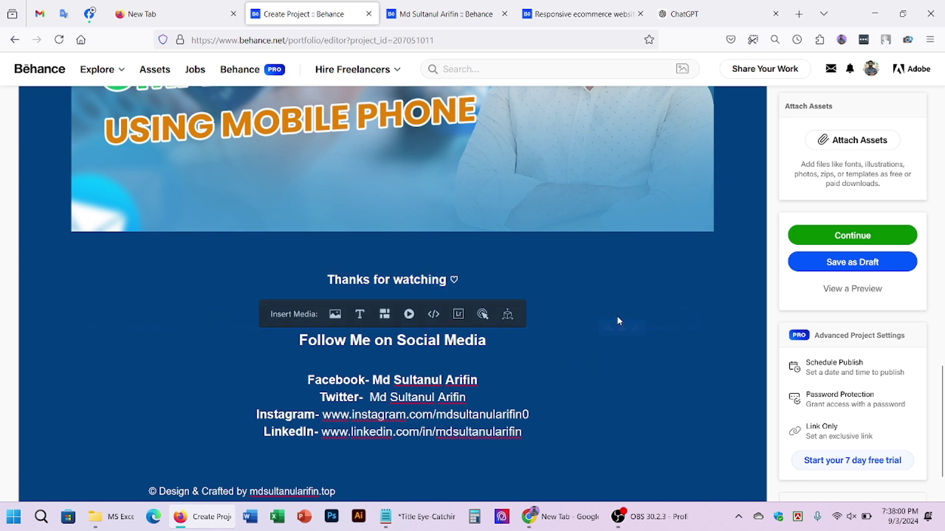
- Reduce the project's content spacing to 16 px and save the style
scroll(582, 417, "down", 2)
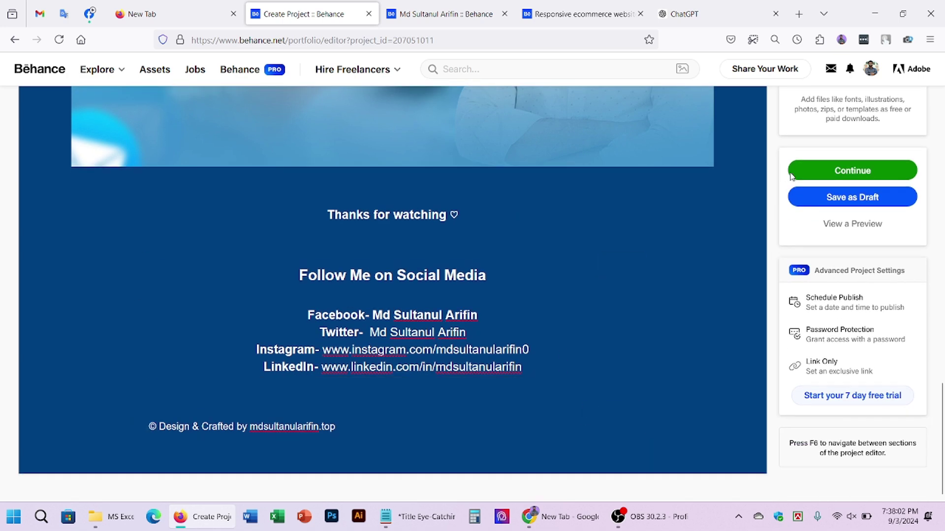
scroll(821, 126, "up", 4)
left_click(815, 197)
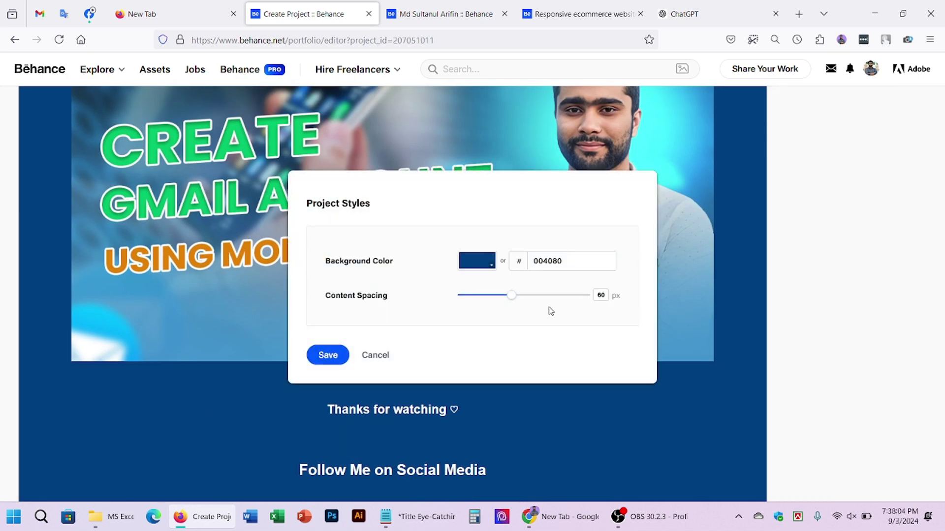
left_click_drag(500, 297, 475, 297)
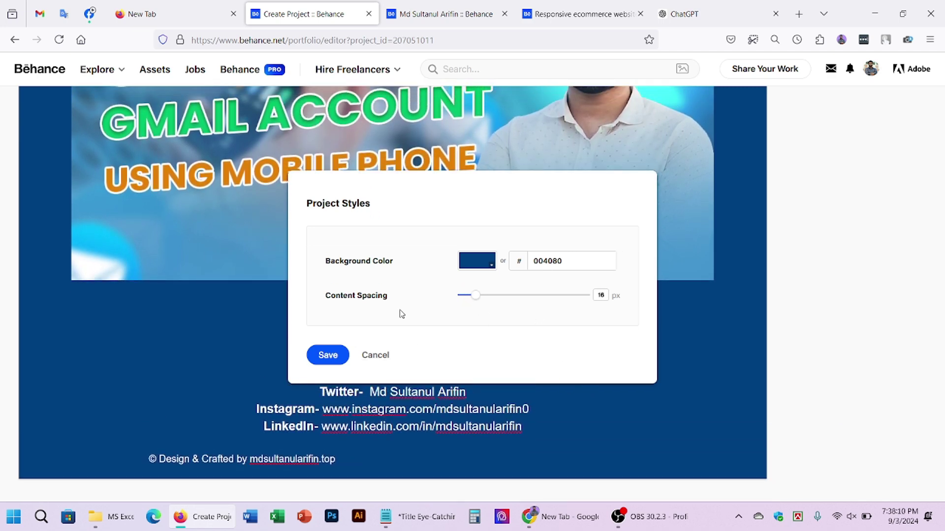
left_click(336, 353)
scroll(540, 374, "down", 10)
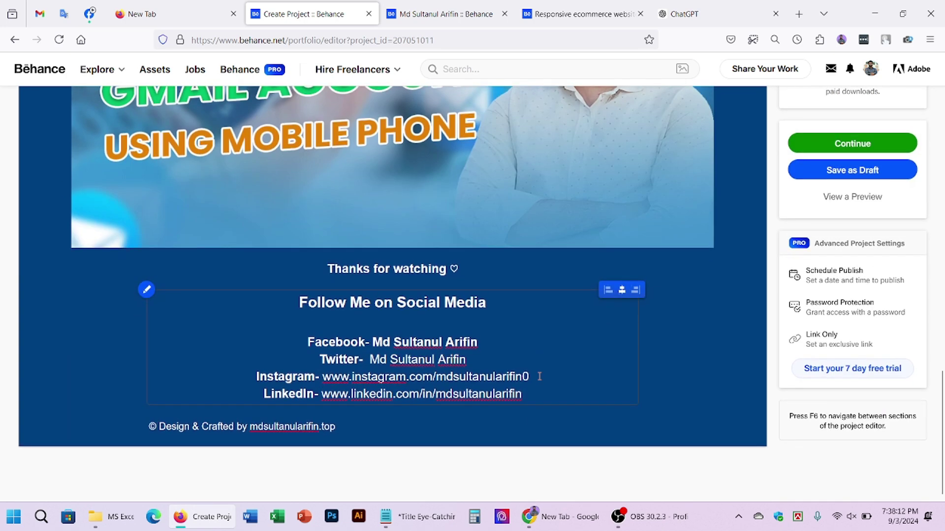
left_click(356, 426)
left_click_drag(356, 426, 151, 427)
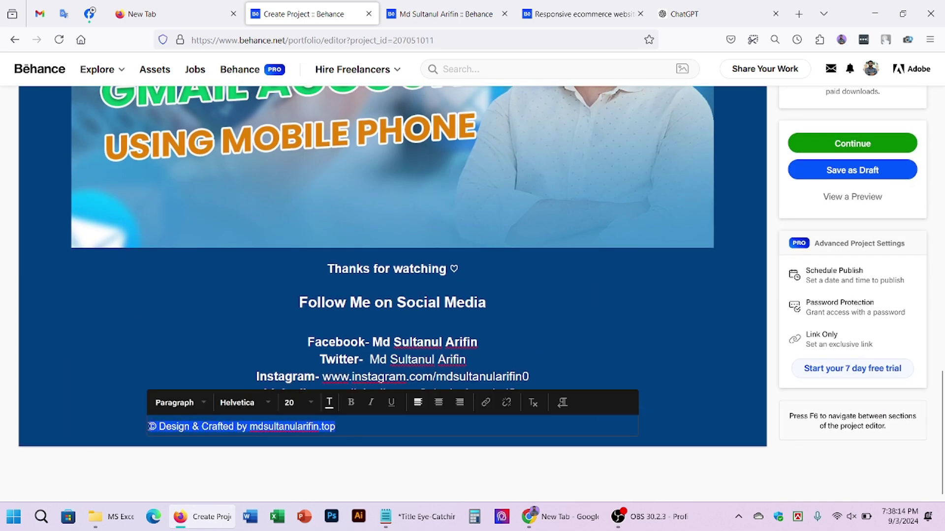
left_click(141, 426)
triple_click(217, 427)
left_click_drag(350, 426, 250, 432)
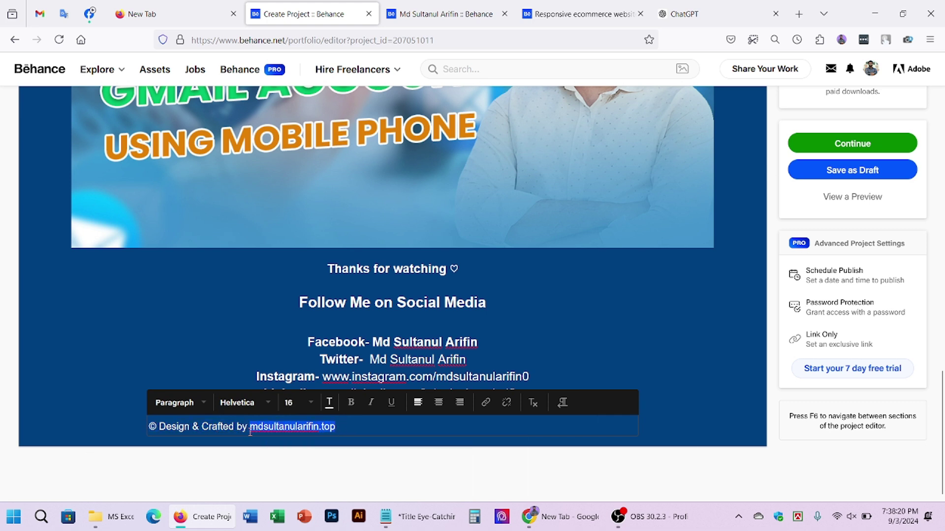
left_click(250, 431)
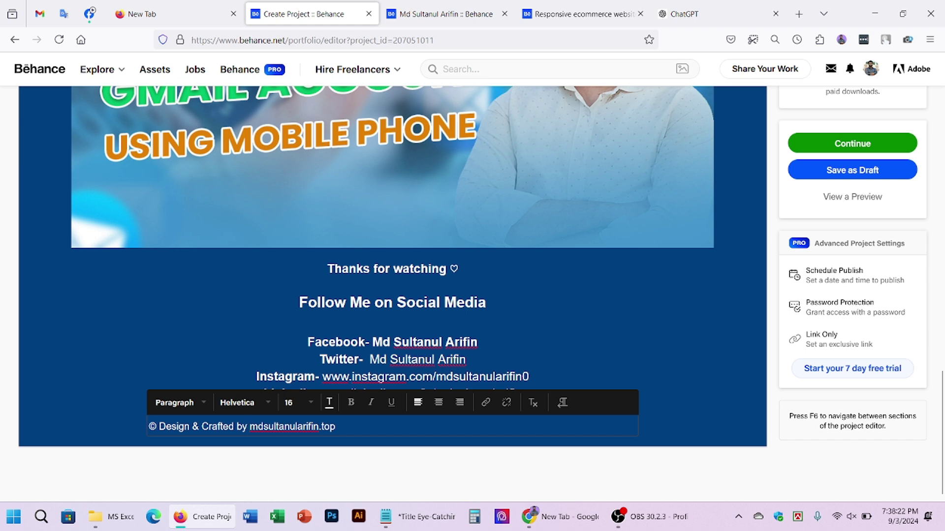
type("www.")
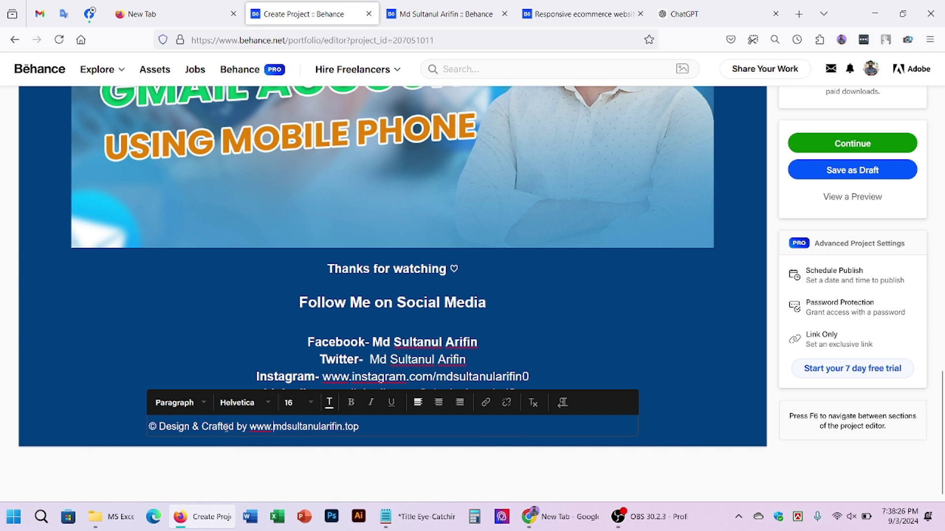
left_click_drag(367, 427, 249, 428)
left_click(248, 427)
- Continue to the project details form and fill in the title "Eye-Catching YouTube Thumbnail Design" from the Notepad notes
left_click(824, 148)
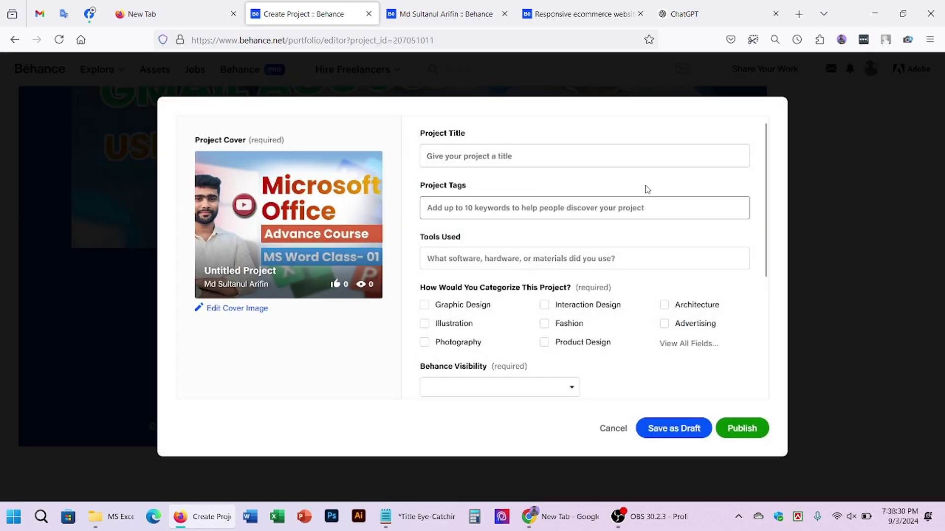
left_click(418, 517)
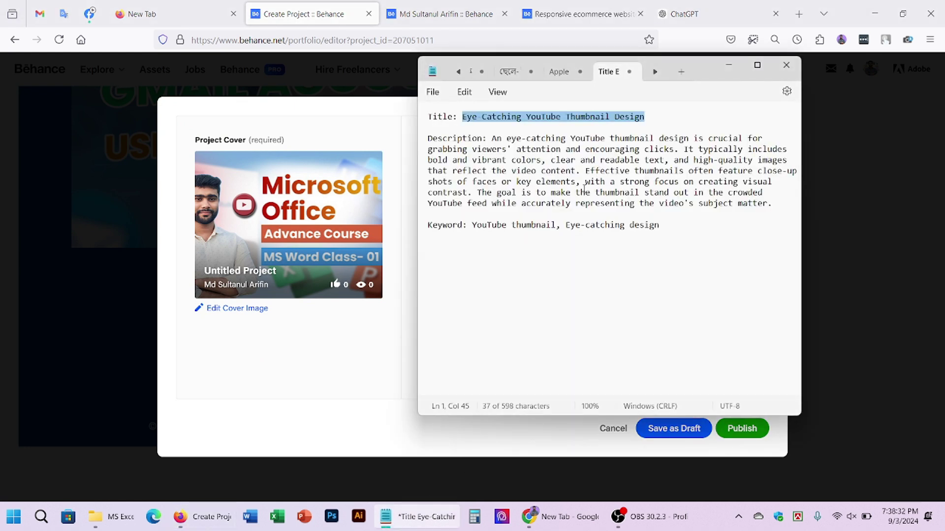
left_click_drag(645, 117, 463, 120)
left_click(410, 174)
left_click(473, 156)
type("Eye-Catching YouTube Thumbnail Design")
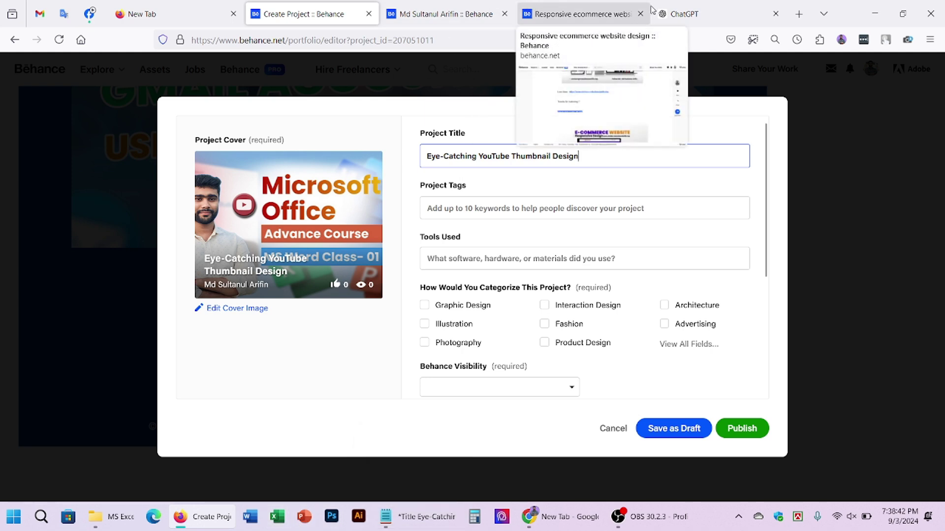
- Copy "Thumbnail click-through rate" from the ChatGPT keyword list and add it as a project tag in Behance
left_click_drag(682, 14, 427, 11)
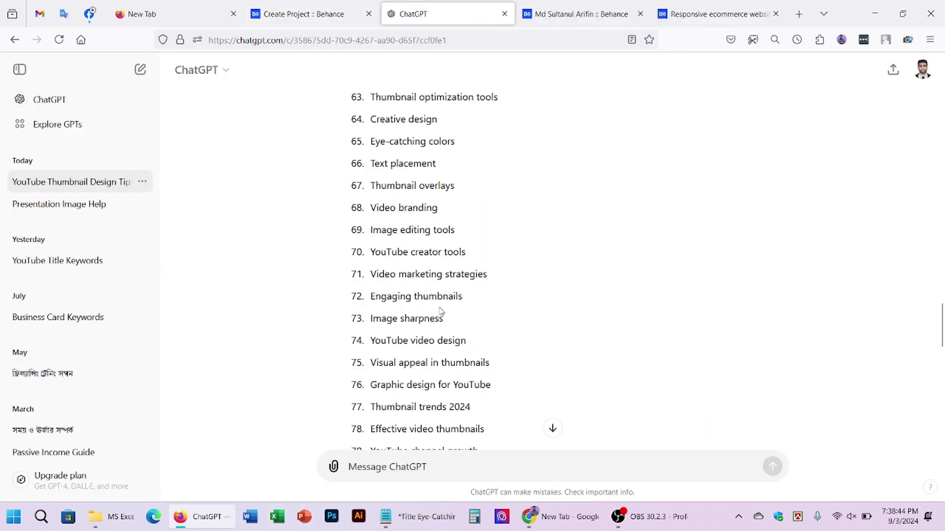
scroll(441, 313, "up", 5)
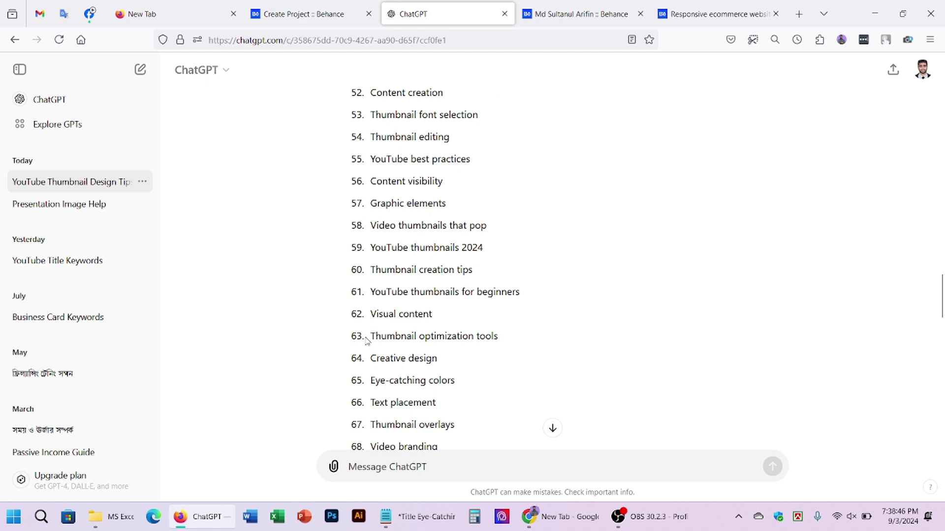
scroll(431, 339, "up", 20)
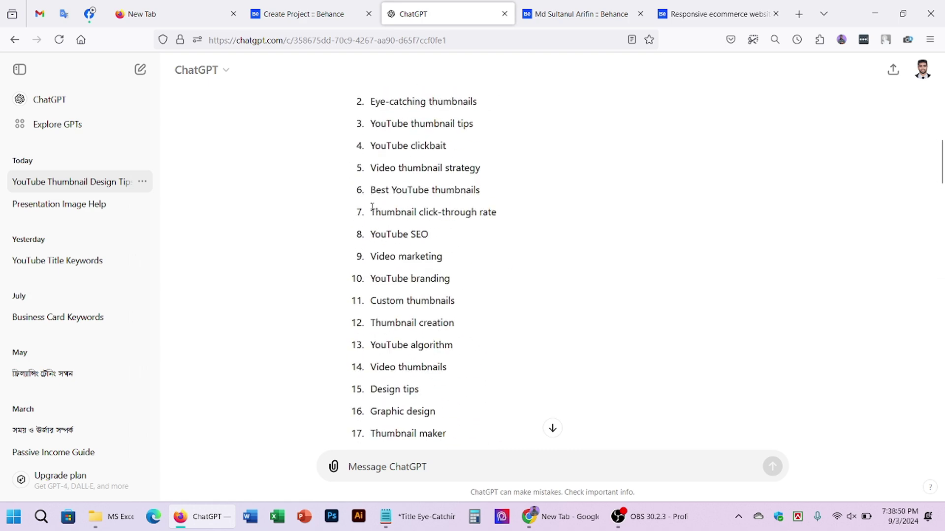
left_click_drag(371, 212, 499, 214)
key("ctrl+c")
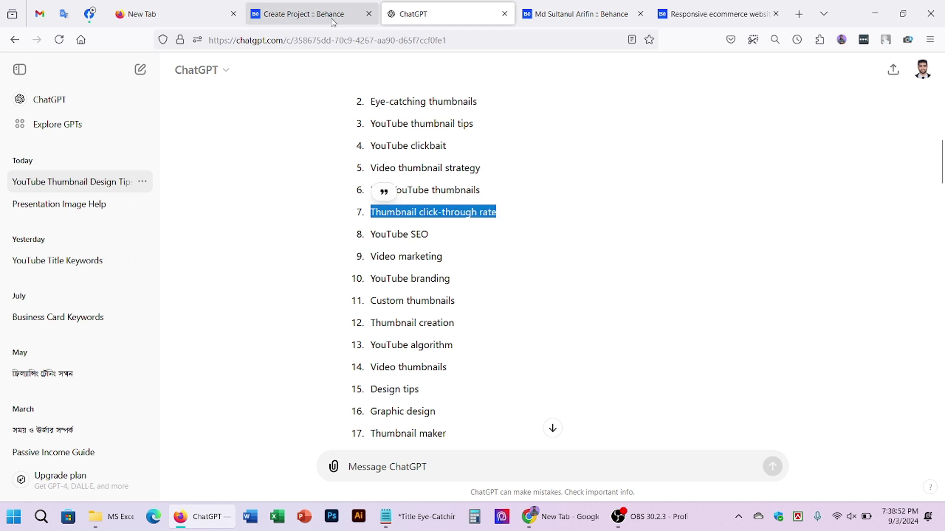
left_click(305, 14)
left_click(487, 208)
key("ctrl+v")
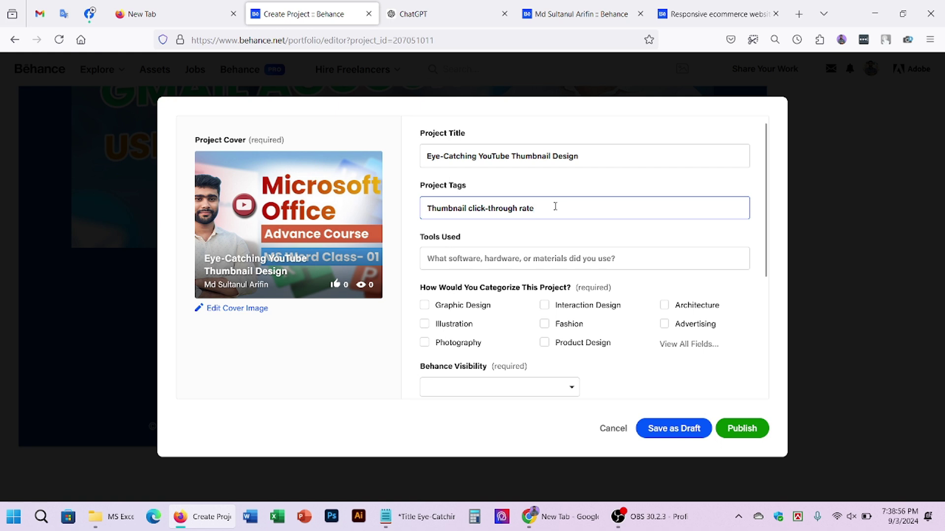
key("Return")
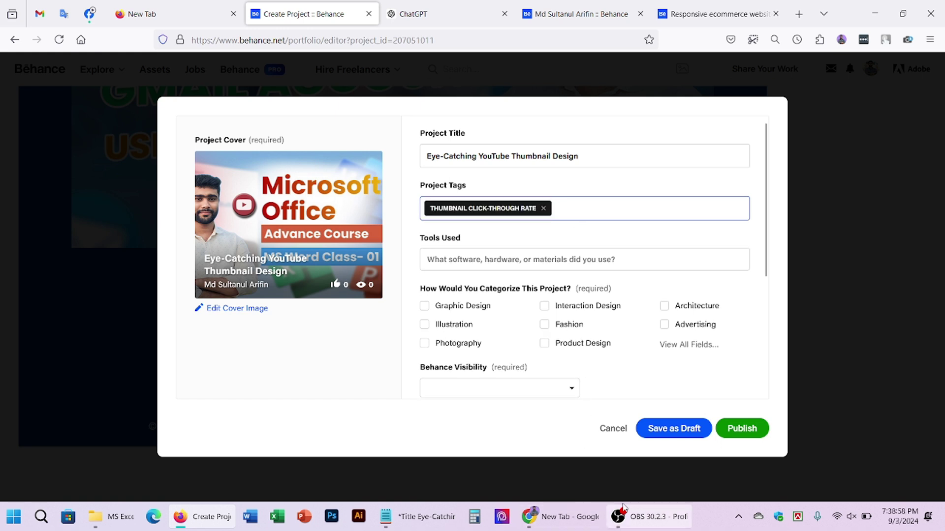
- Copy "YouTube clickbait" from the ChatGPT keyword list and add it as a project tag in Behance
left_click(474, 18)
left_click_drag(447, 146, 367, 152)
key("ctrl+c")
left_click(305, 13)
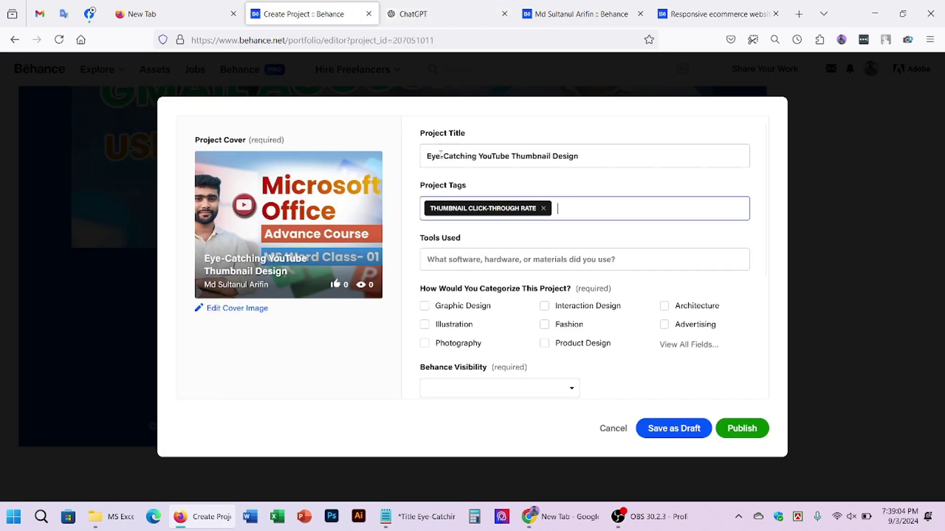
key("ctrl+v")
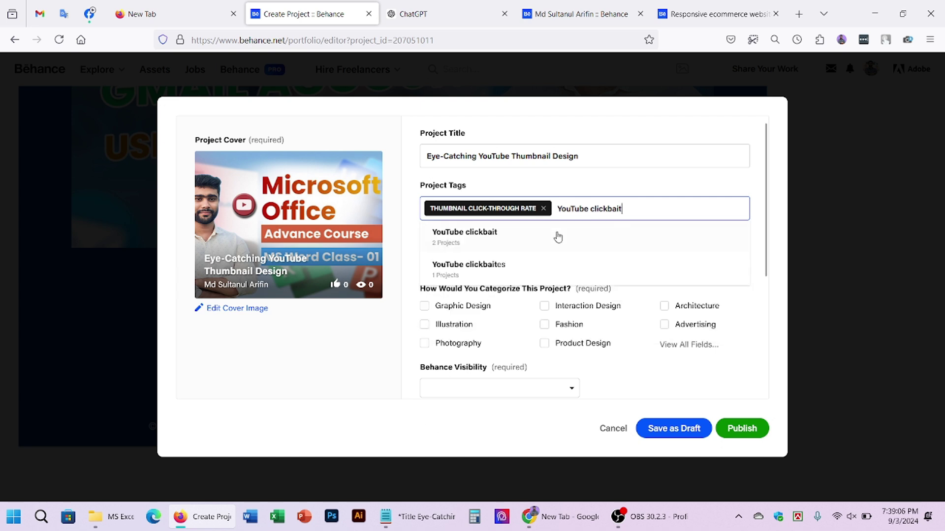
left_click(473, 239)
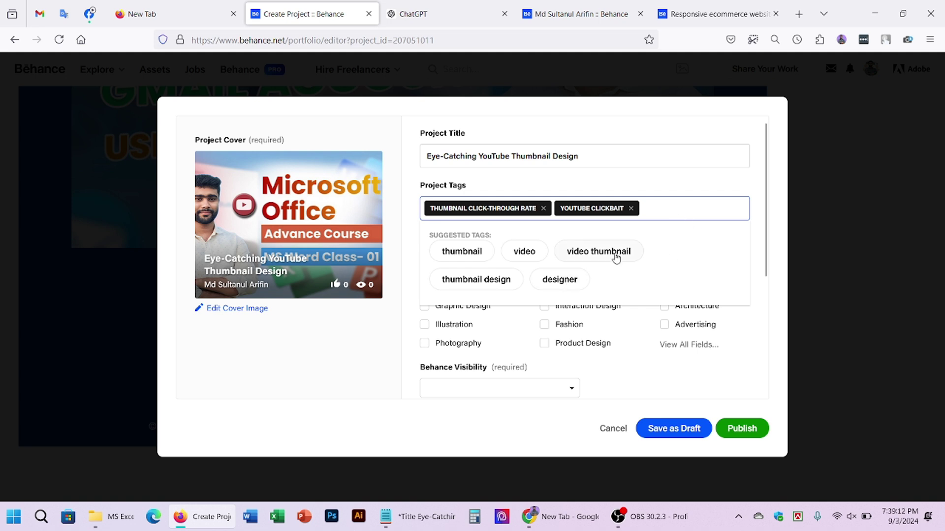
- Add the project tags thumbnail design, graphic designer, brand design, socialmedia, adobe illustrator and Photoshop from the suggestions
left_click(476, 280)
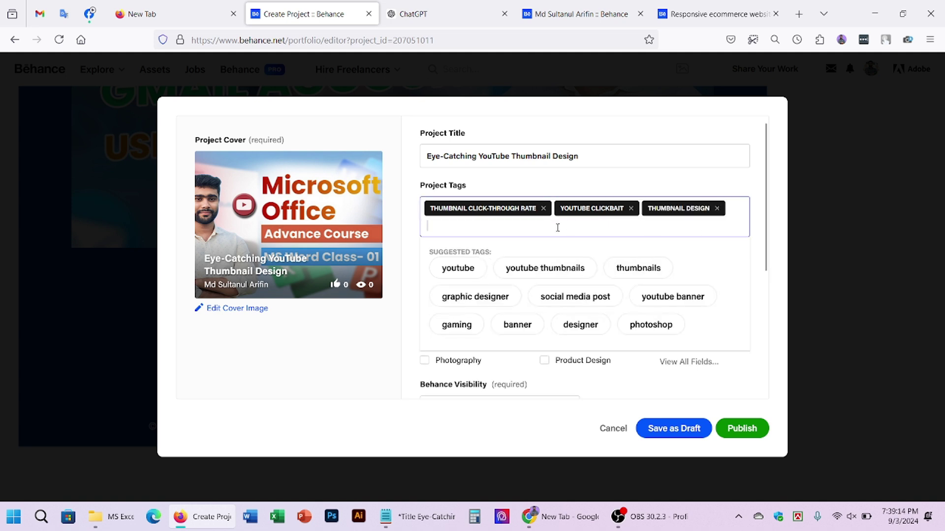
left_click(509, 303)
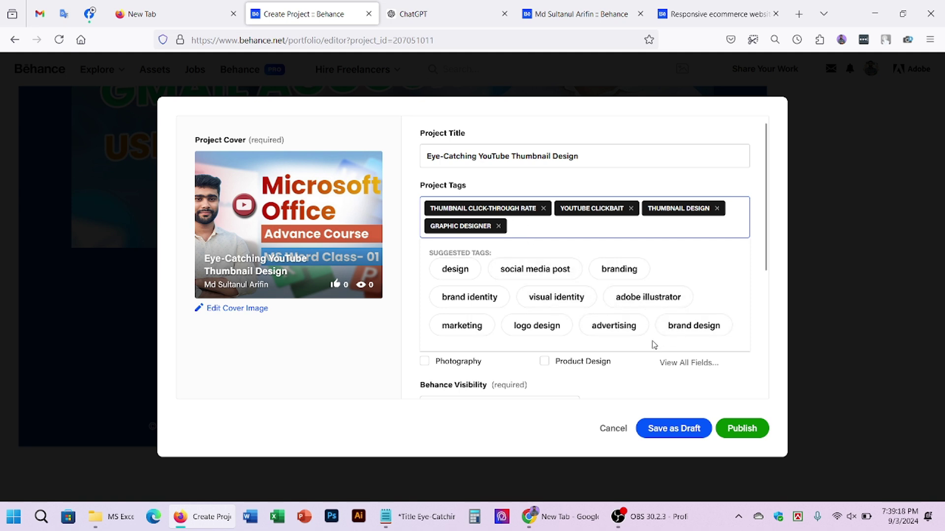
left_click(674, 333)
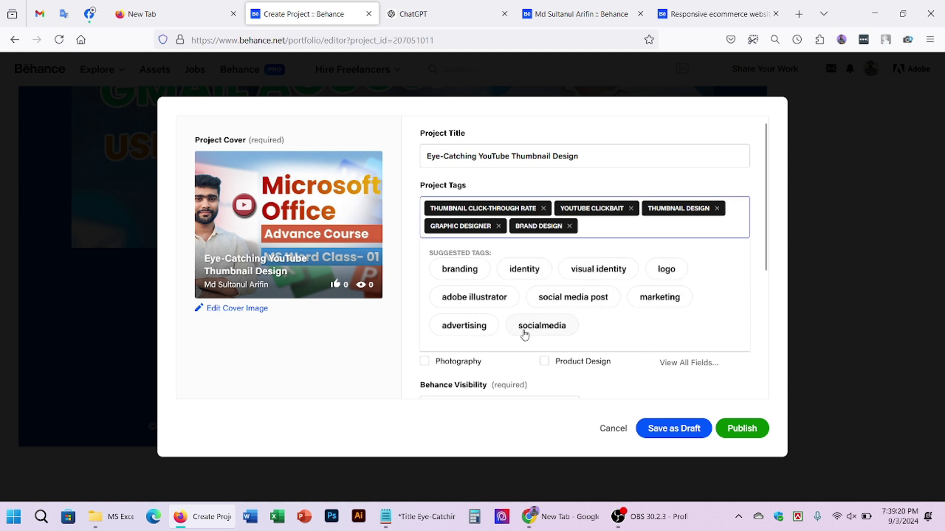
left_click(525, 334)
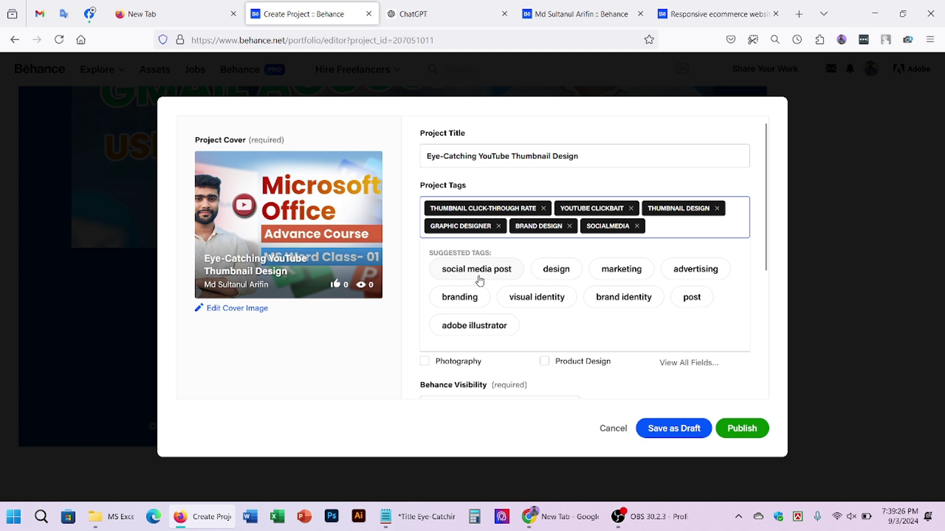
left_click(472, 330)
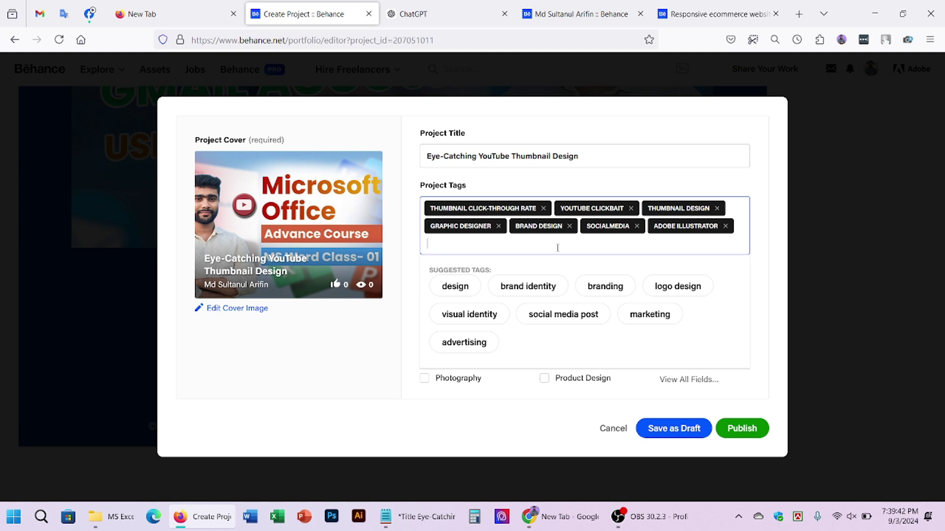
type("Pho")
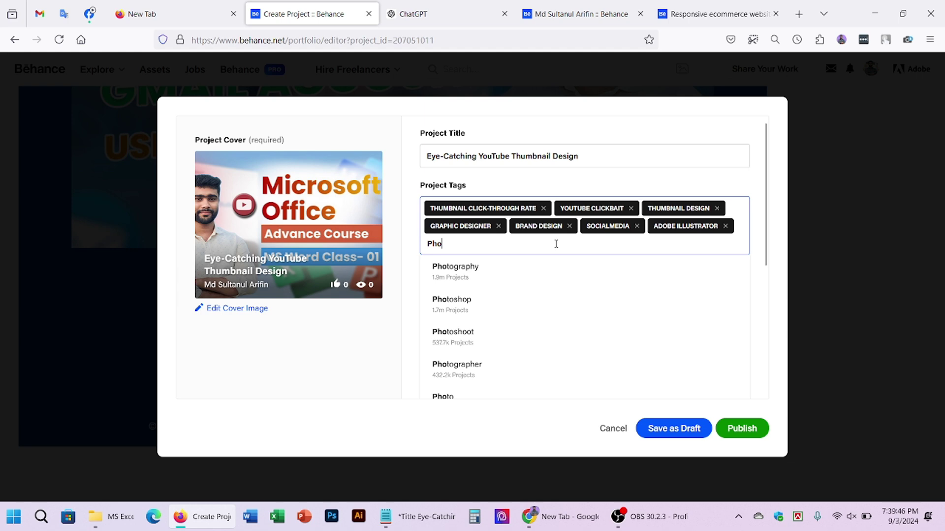
left_click(472, 301)
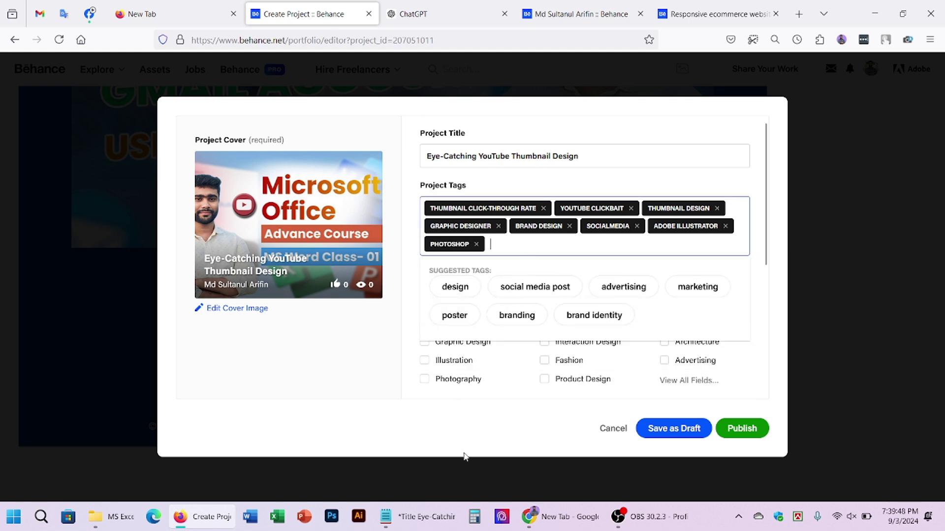
- Copy "Bold colors" from the ChatGPT keyword list and paste it into the Behance project tags
left_click(423, 519)
left_click(430, 515)
left_click(485, 12)
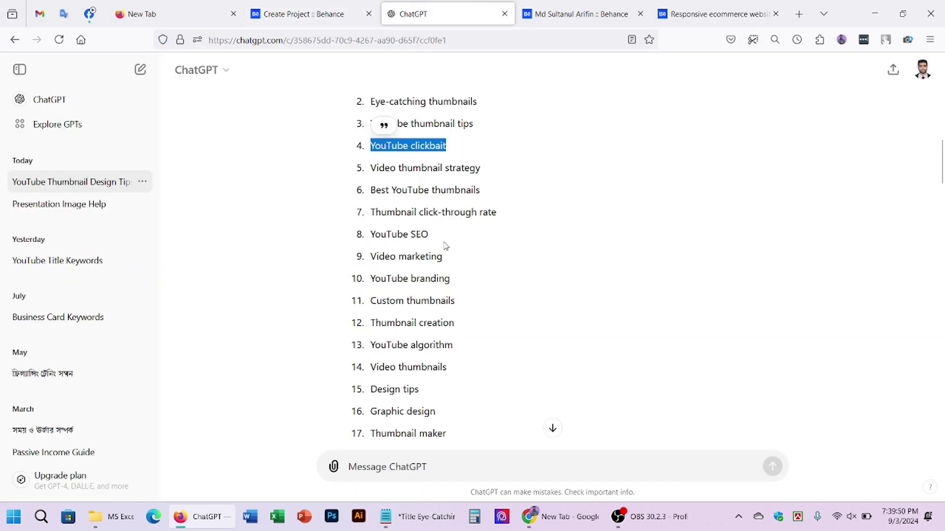
scroll(446, 256, "up", 10)
scroll(446, 256, "down", 5)
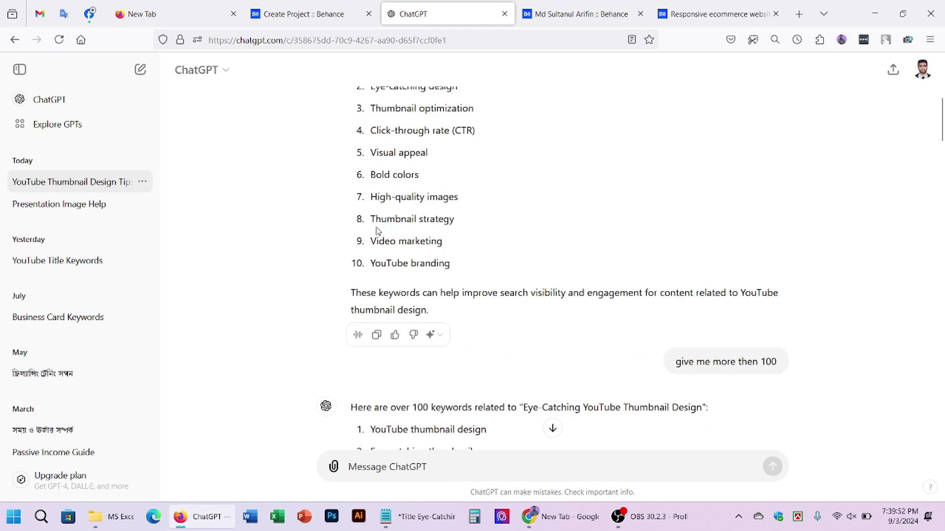
left_click_drag(371, 174, 425, 178)
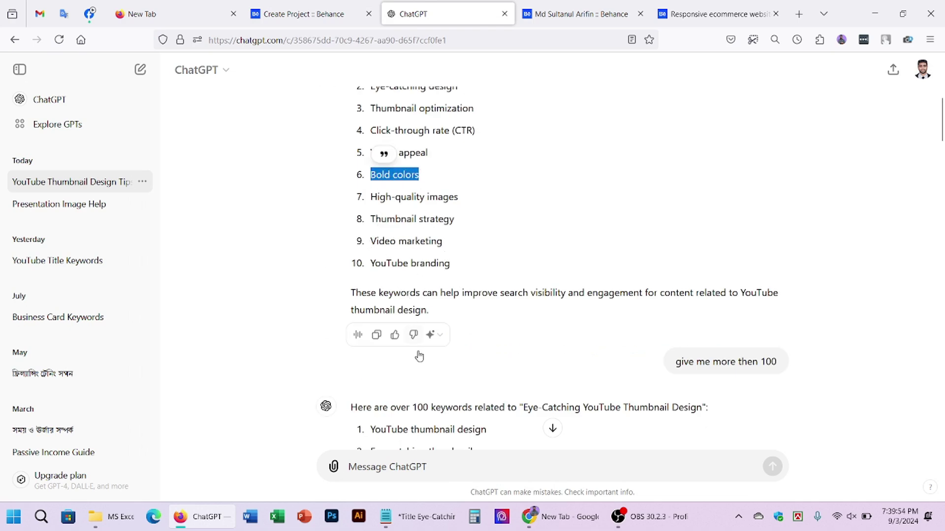
left_click(420, 515)
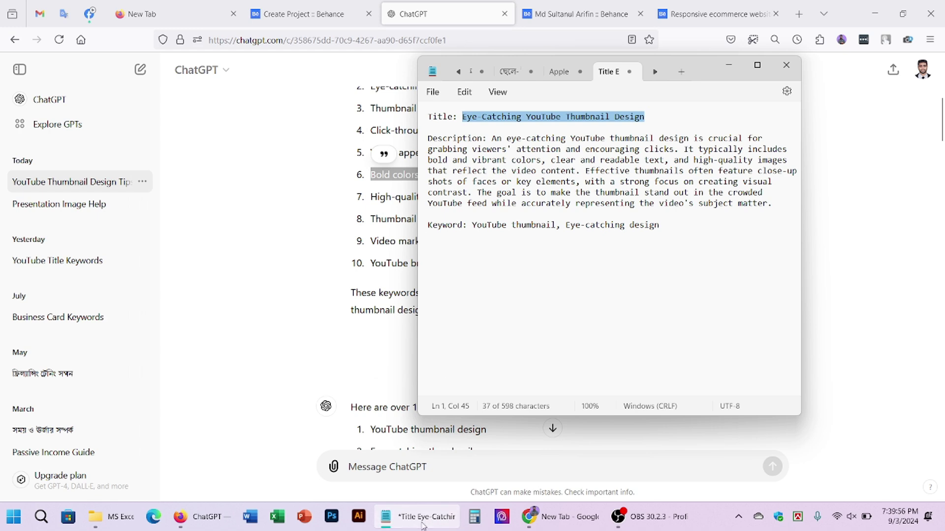
left_click(385, 517)
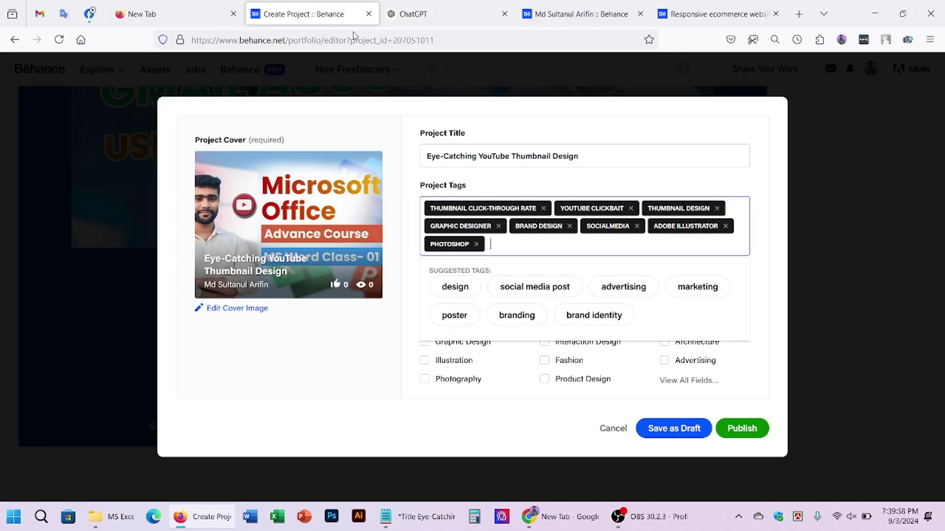
- Replace the pending "Bold colors" entry with the tag "Become an MS Word Pro" and add the suggested tag "Youtube thumbnail"
left_click_drag(497, 244, 491, 244)
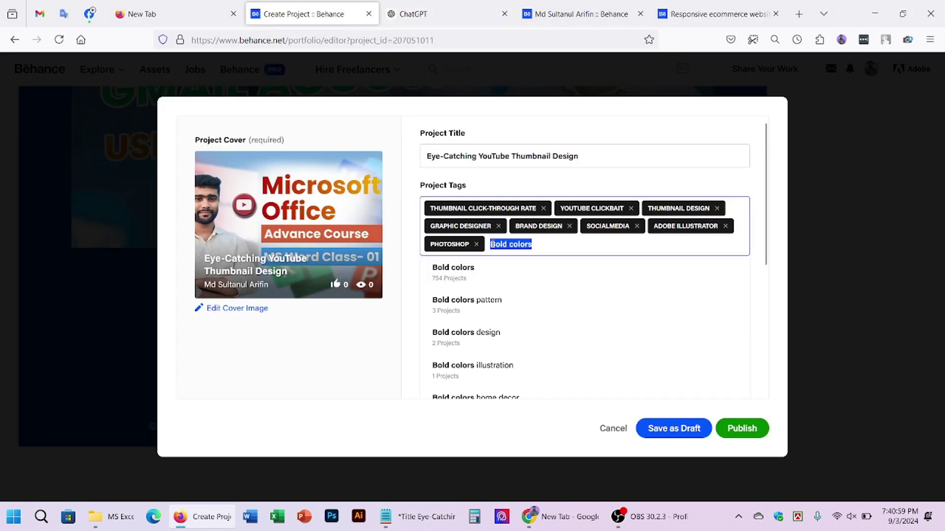
type("Become an MS Word Pro")
key("Return")
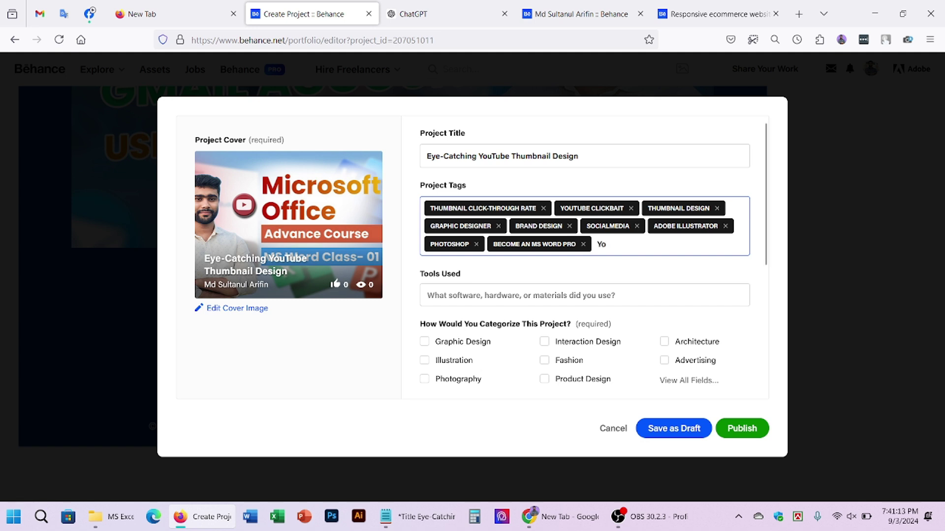
type("utube")
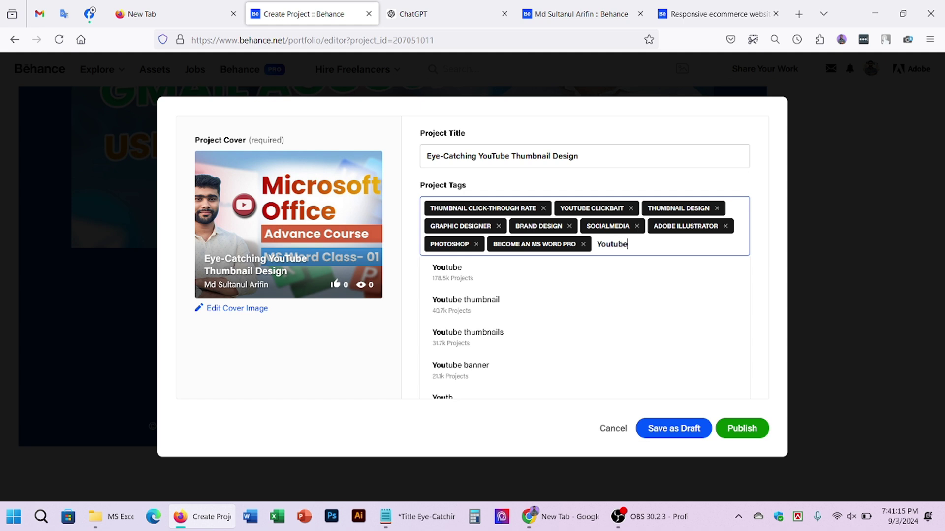
type(" th")
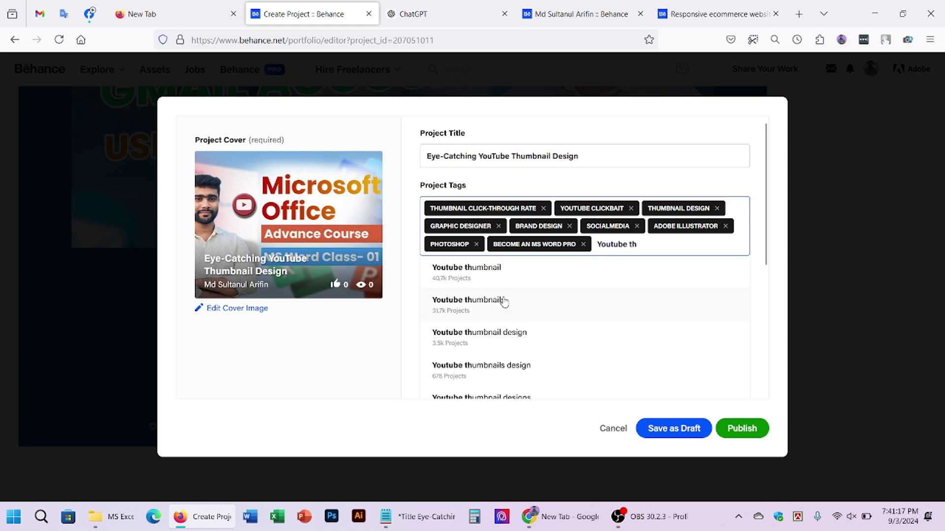
left_click(526, 270)
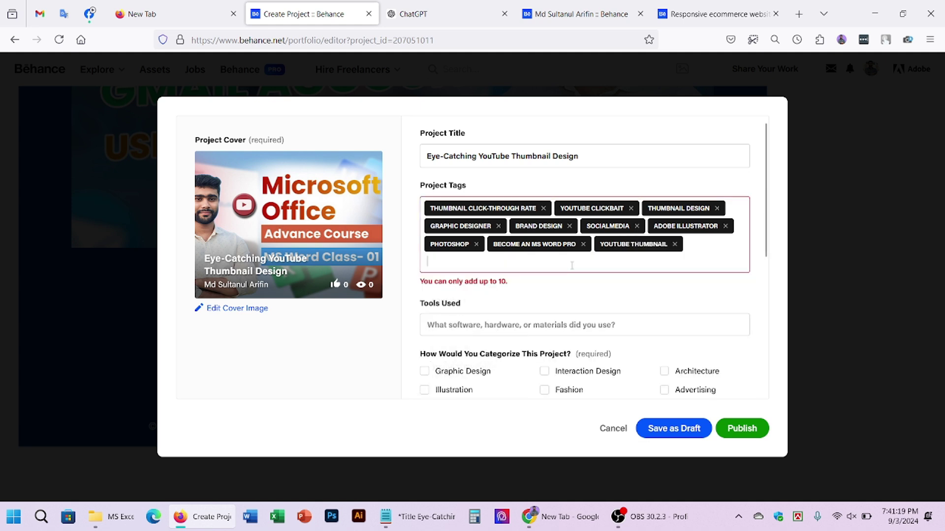
- Categorize the project under Graphic Design, Photography and Interaction Design
left_click(536, 321)
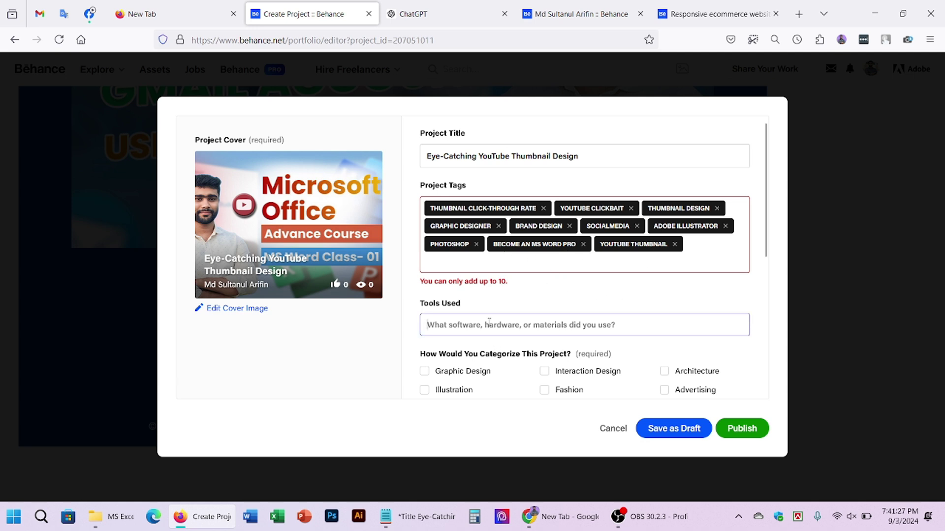
scroll(510, 315, "down", 1)
scroll(510, 315, "down", 2)
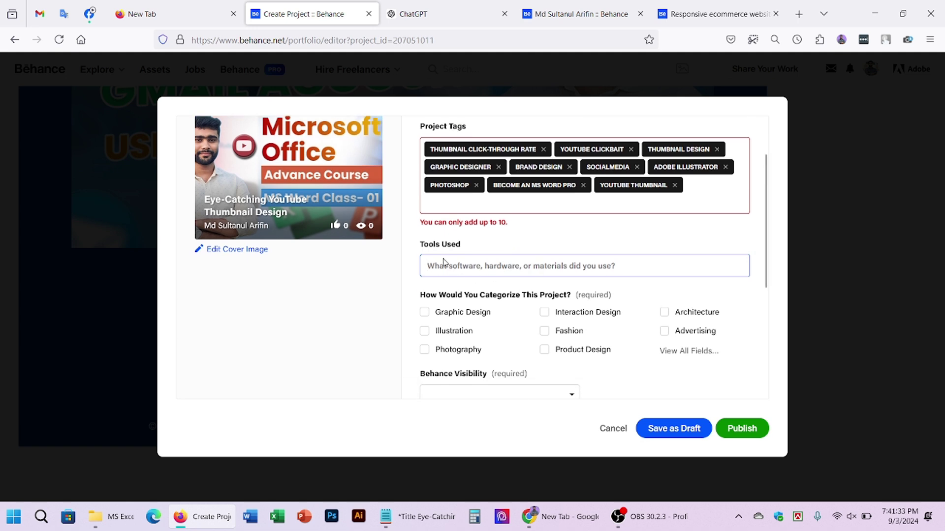
left_click(424, 313)
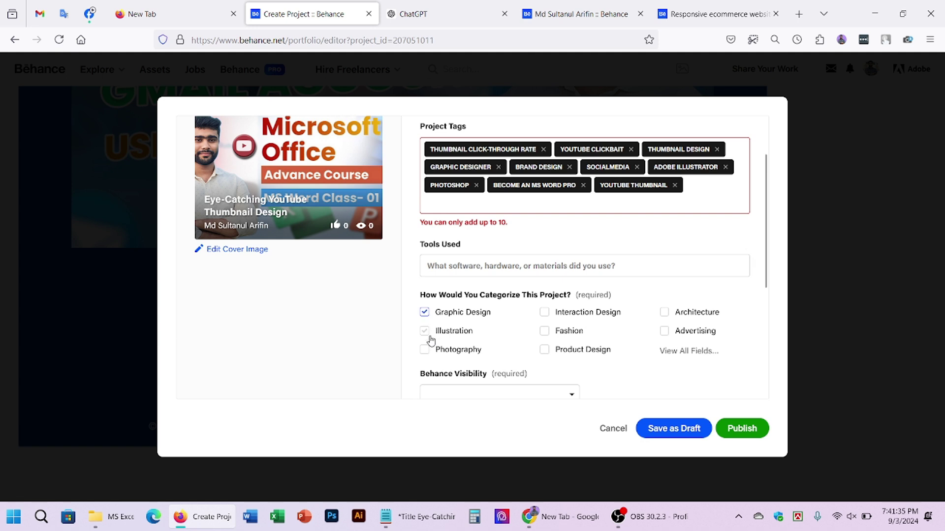
left_click(426, 332)
left_click(427, 334)
left_click(424, 349)
scroll(573, 354, "down", 1)
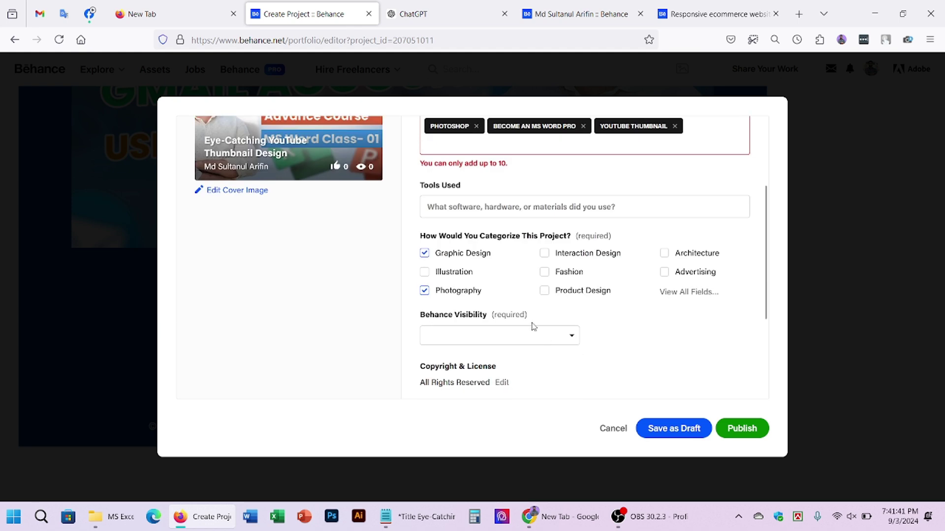
scroll(531, 327, "down", 2)
scroll(531, 326, "up", 4)
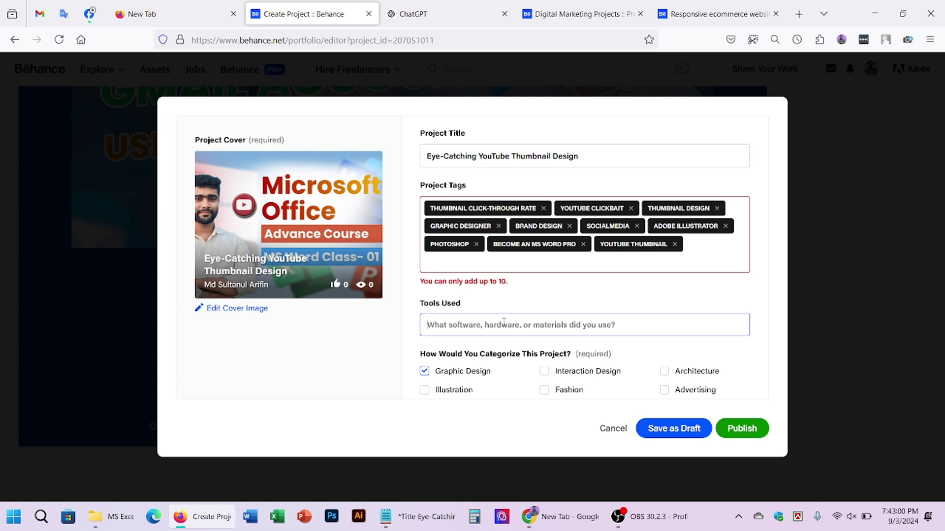
left_click(543, 371)
- Search the tools used for "Photoshop" and add Adobe Photoshop
type("Photoshop")
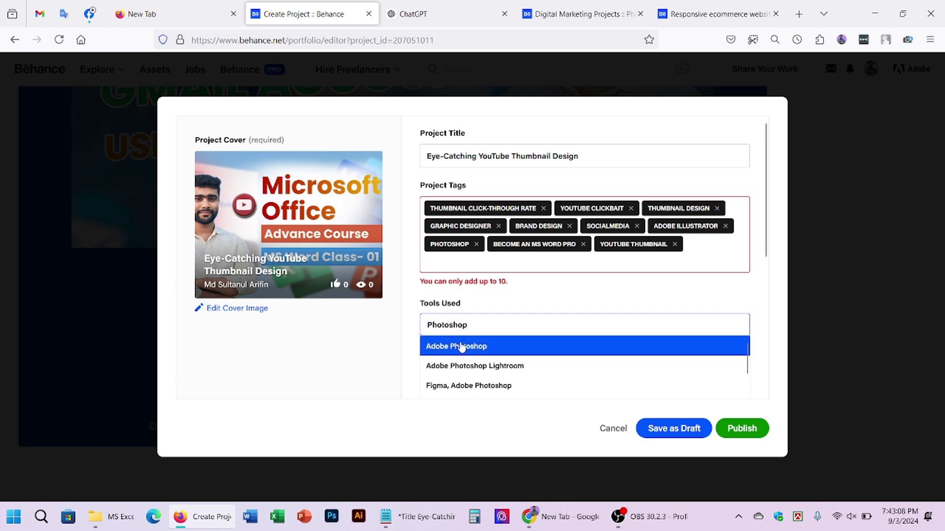
left_click(462, 347)
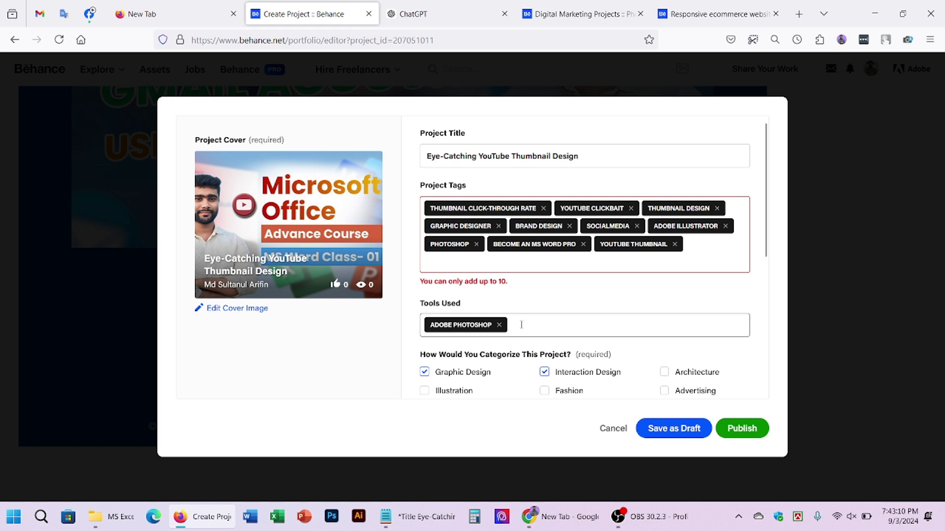
type("adob")
key("BackSpace")
key("BackSpace")
key("BackSpace")
key("BackSpace")
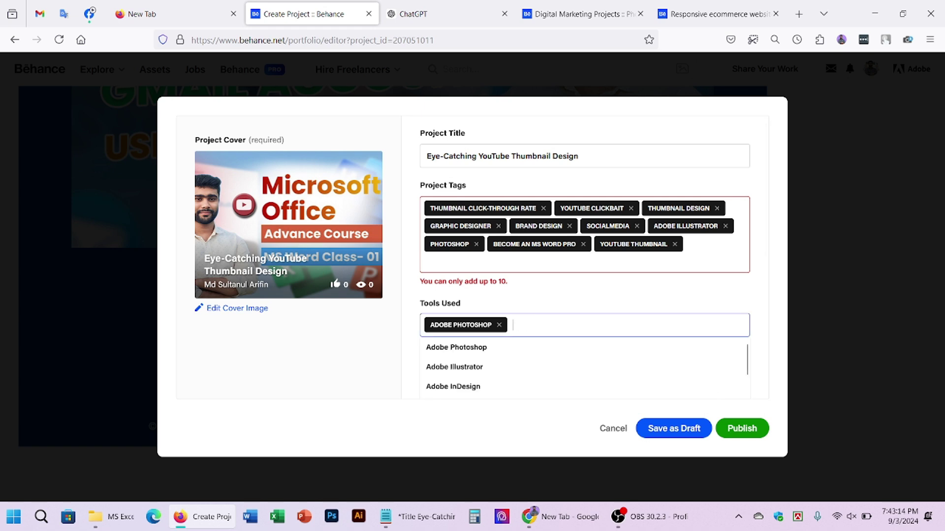
- Set the project's Behance visibility to Everyone and look over the other visibility choices
scroll(519, 354, "down", 4)
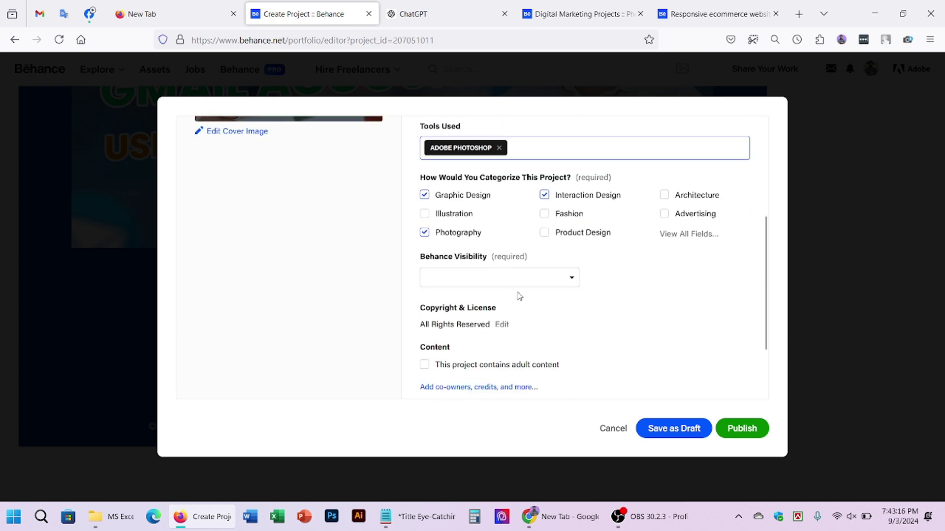
left_click(508, 288)
left_click(474, 308)
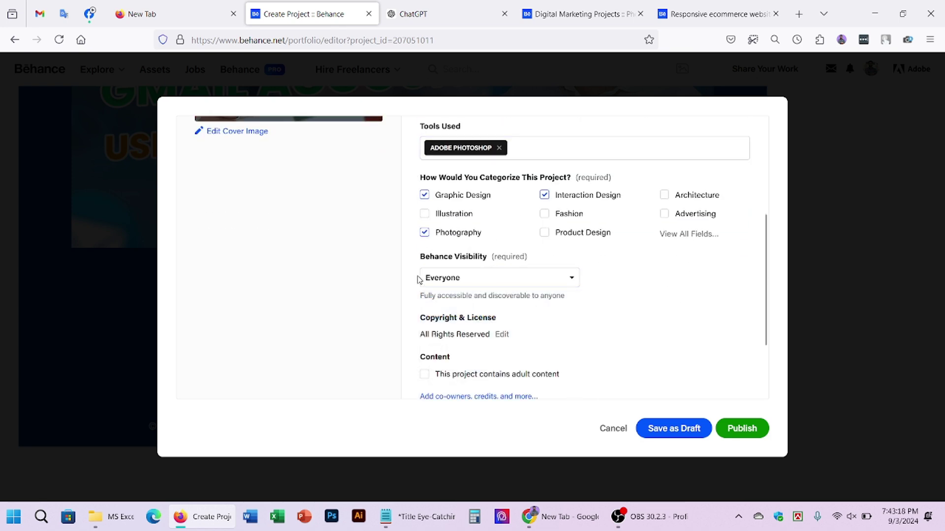
scroll(421, 285, "down", 2)
left_click(443, 221)
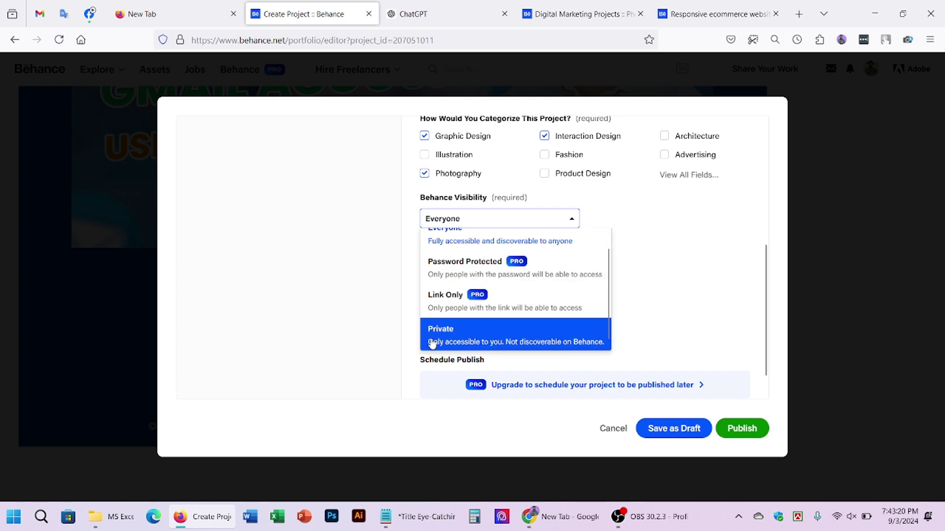
left_click(416, 231)
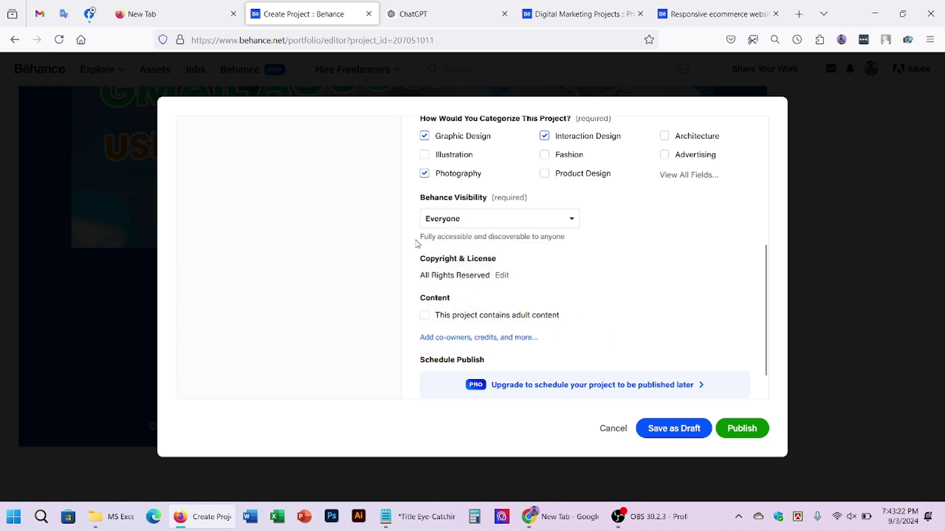
- Review the copyright and license options available for the project
left_click(502, 280)
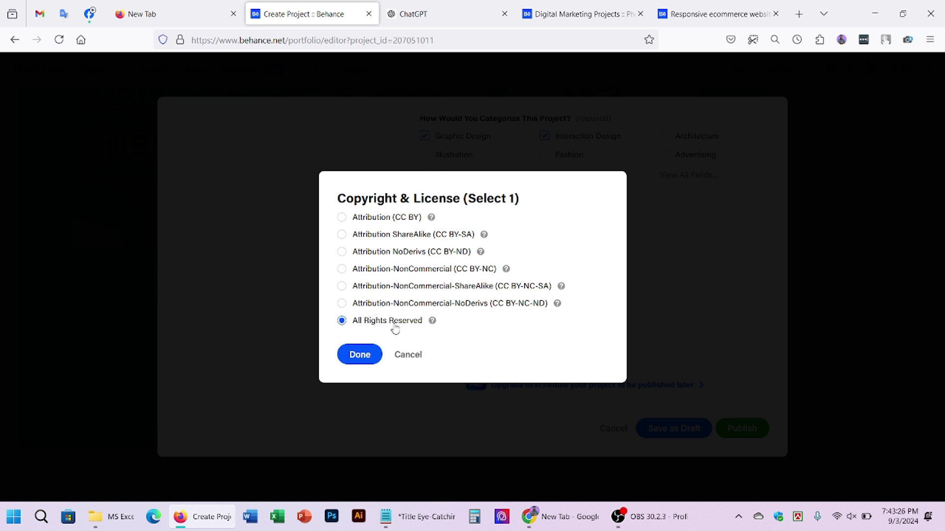
left_click(412, 356)
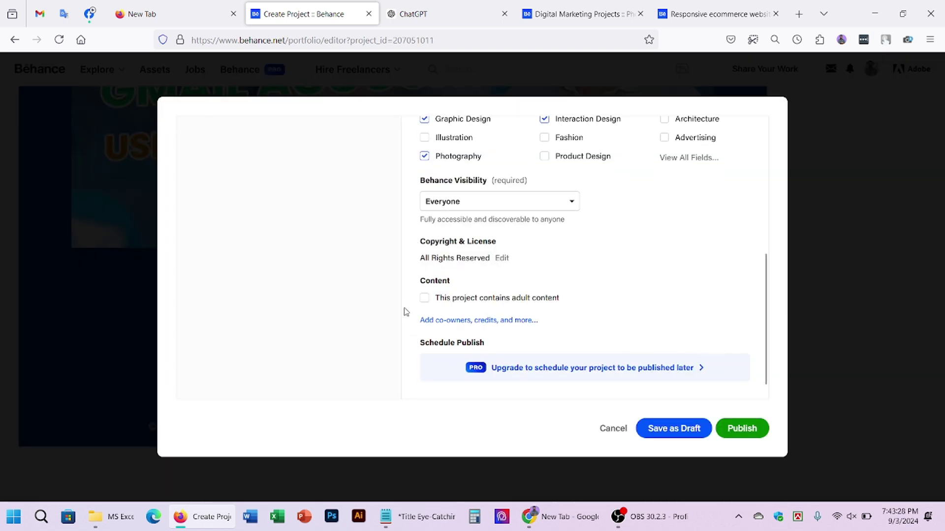
scroll(405, 309, "down", 1)
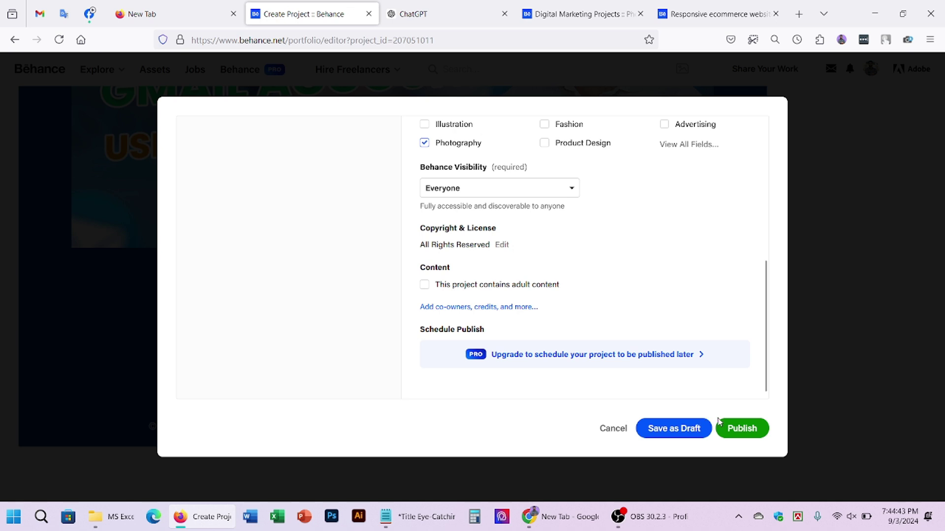
- Publish the project, then close the Promote Your Work dialog after selecting the project's share link
left_click(745, 428)
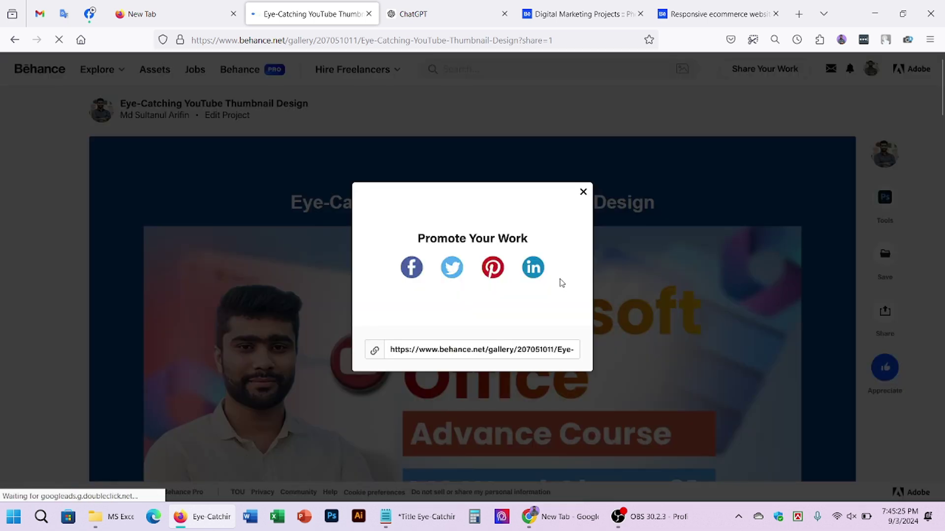
left_click(392, 353)
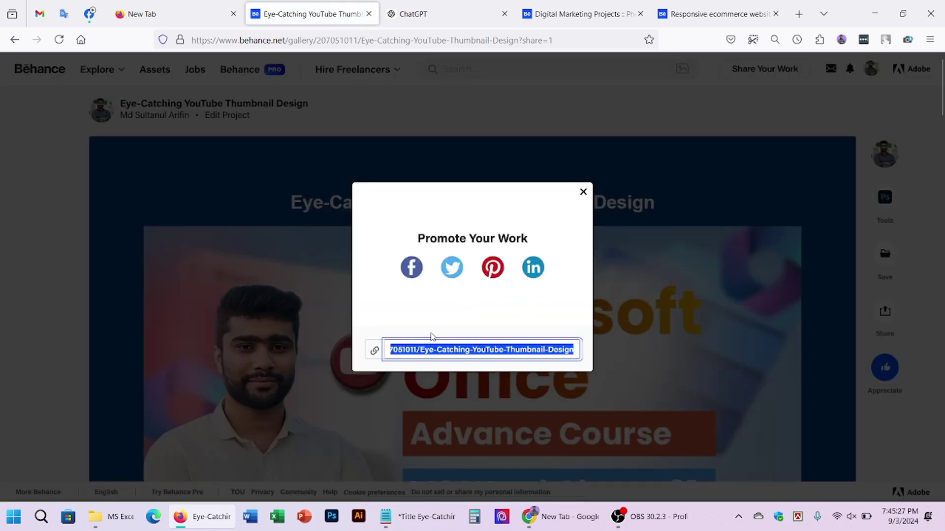
left_click(583, 192)
- Review the published project page from the thumbnail images through the social media links to the closing title section
scroll(302, 297, "down", 10)
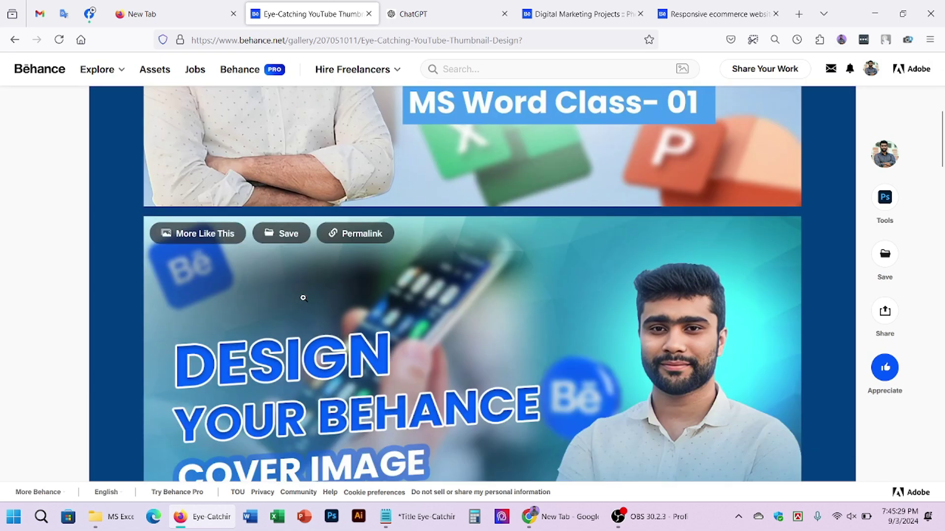
scroll(303, 299, "down", 12)
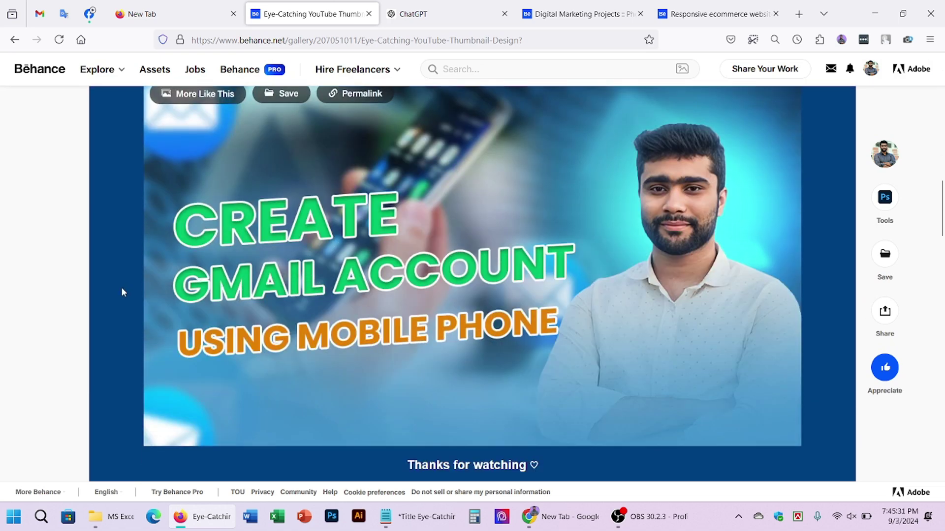
scroll(97, 305, "down", 3)
scroll(90, 307, "up", 3)
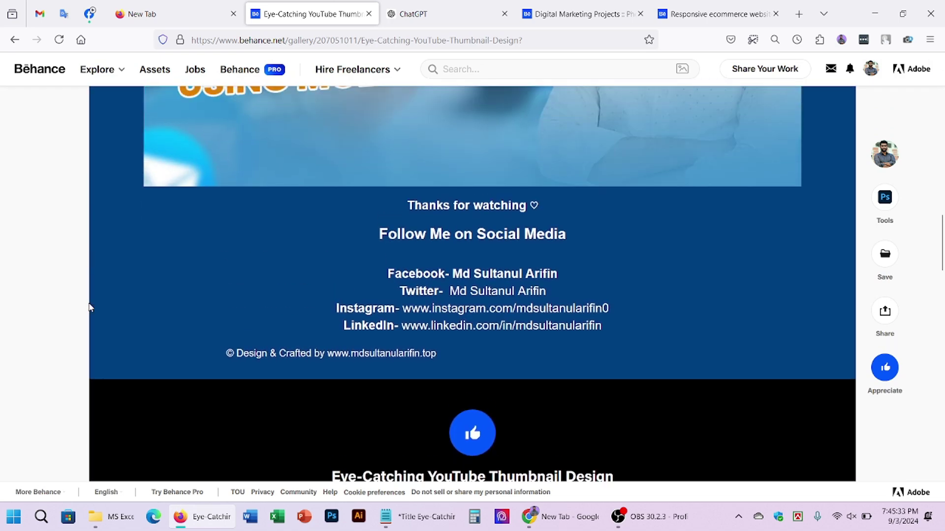
scroll(89, 308, "down", 6)
scroll(89, 308, "up", 14)
scroll(89, 307, "down", 12)
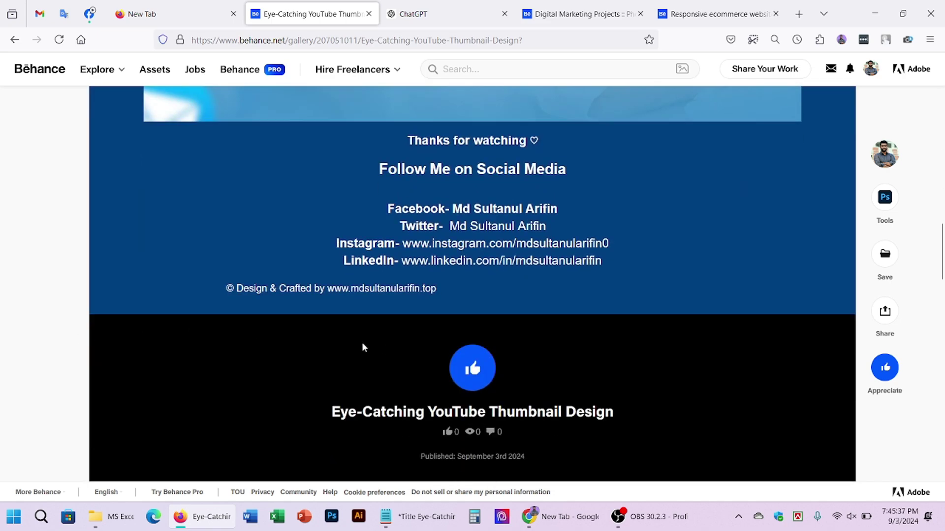